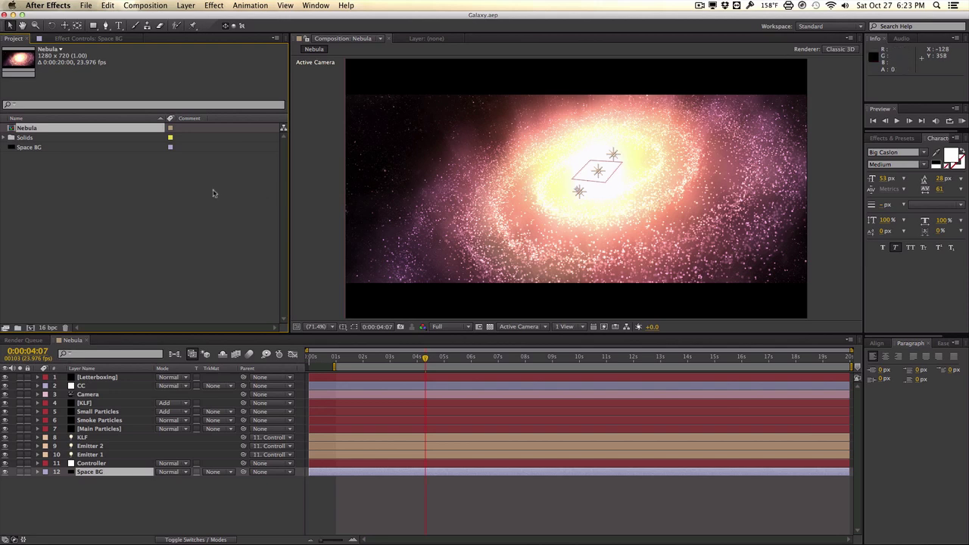
# Step: Create a 1280 x 720, 23.976 fps, 20-second composition named Galaxy
pyautogui.click(148, 5)
pyautogui.click(144, 18)
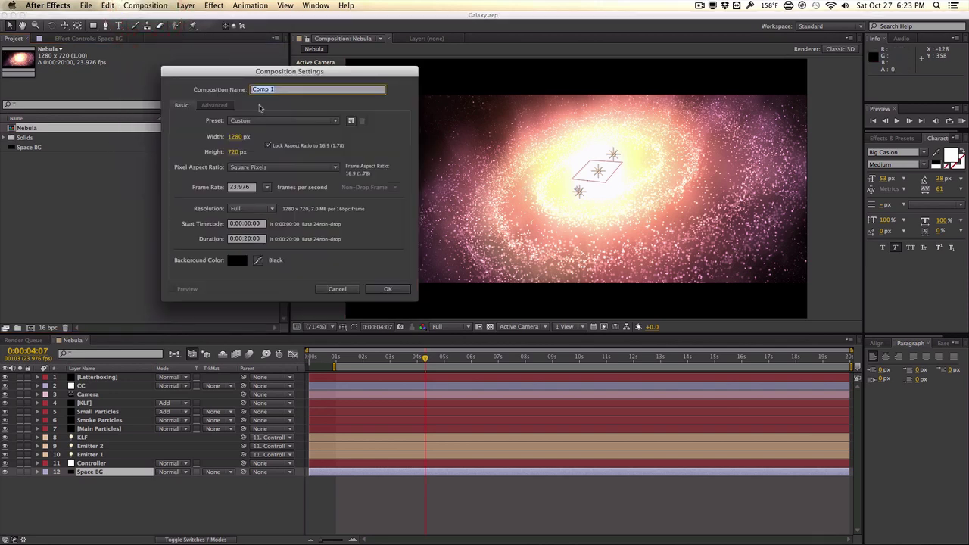
pyautogui.write('C')
pyautogui.click(378, 289)
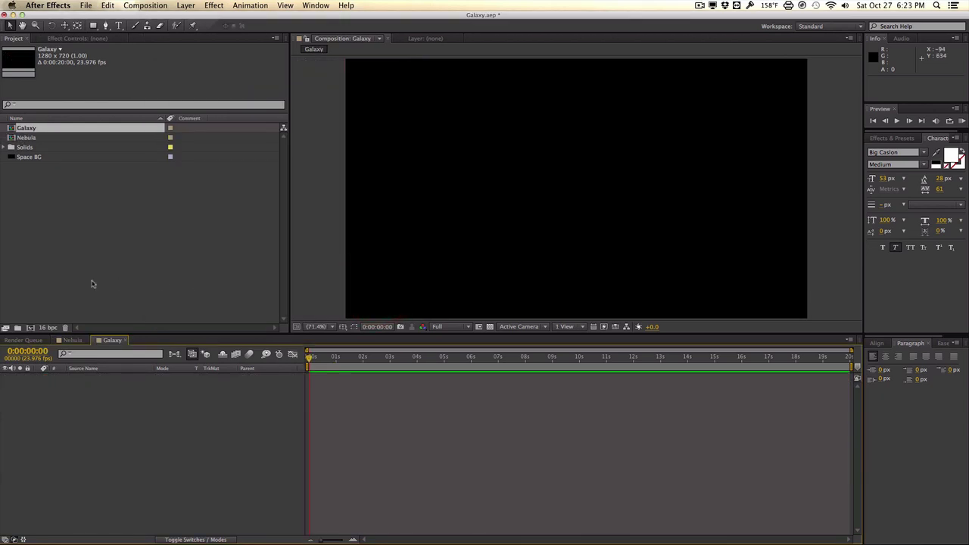
# Step: Add the Space BG image to the Galaxy composition and make it a 3D layer
pyautogui.click(71, 157)
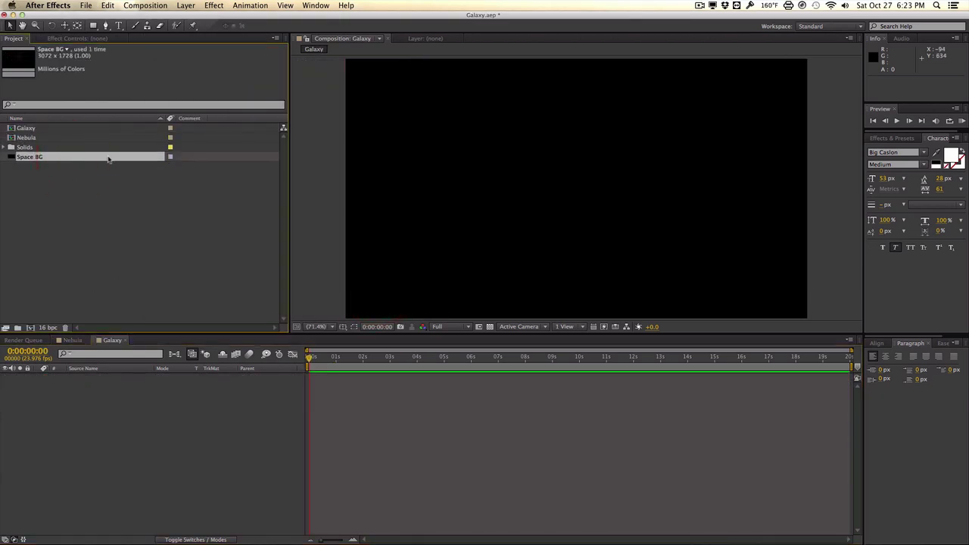
pyautogui.moveTo(108, 157); pyautogui.dragTo(114, 397)
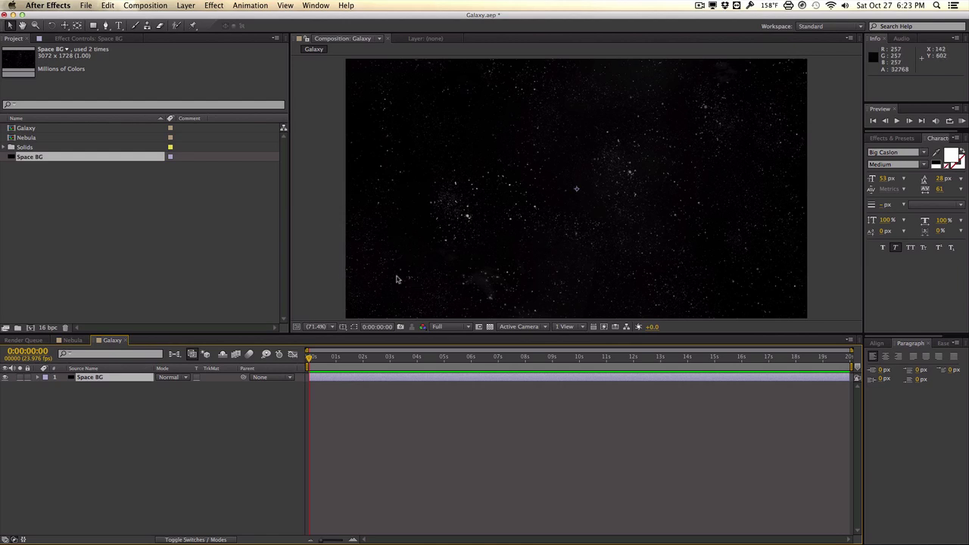
pyautogui.click(217, 539)
pyautogui.click(212, 377)
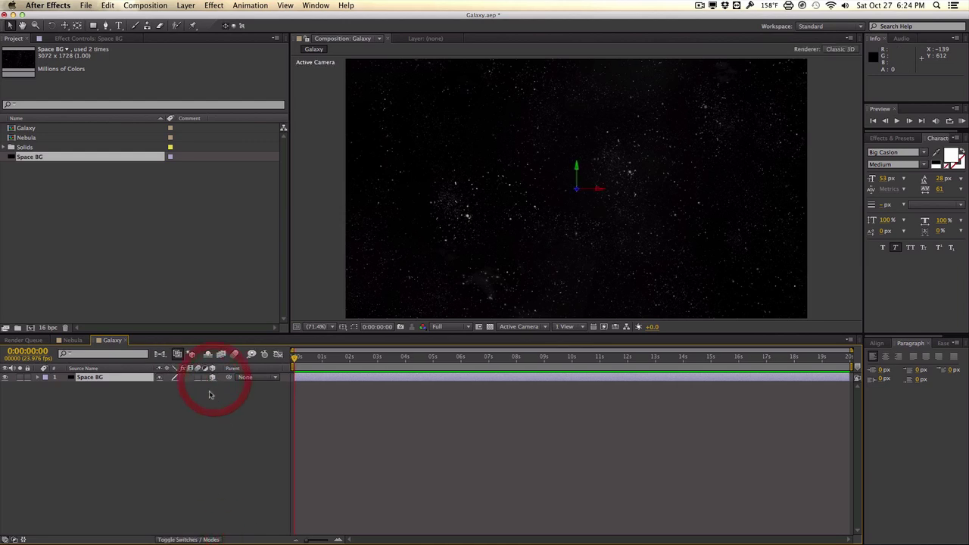
# Step: Push the Space BG layer back in Z and scale it to 205% so it fills the frame
pyautogui.press('p')
pyautogui.moveTo(203, 387); pyautogui.dragTo(369, 371)
pyautogui.press('s')
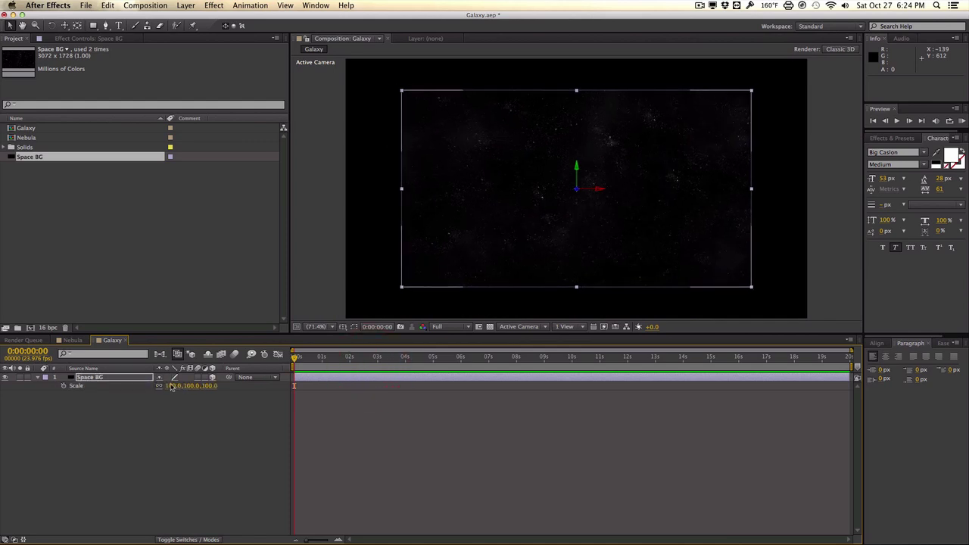
pyautogui.moveTo(172, 386); pyautogui.dragTo(219, 381)
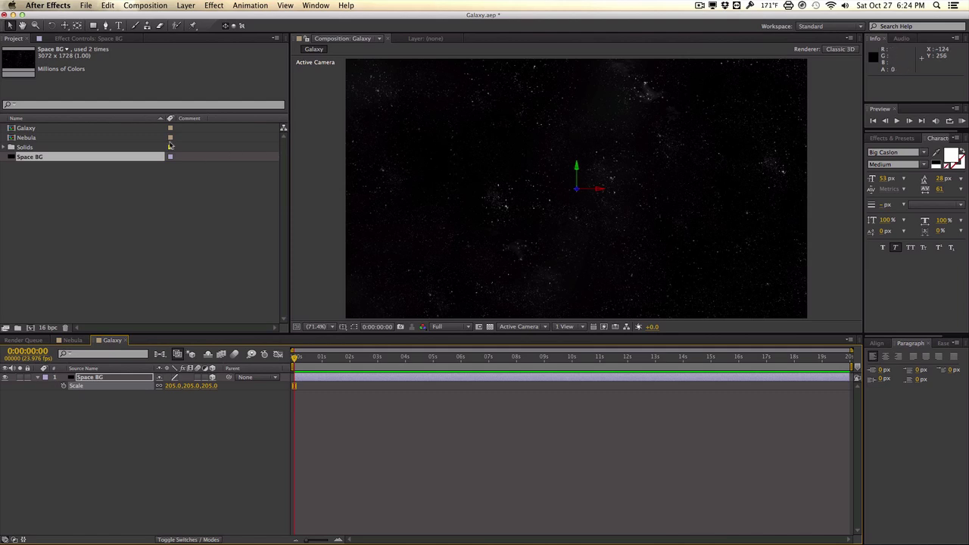
# Step: Add a null object to the composition and rename it Controller
pyautogui.click(179, 5)
pyautogui.moveTo(204, 20)
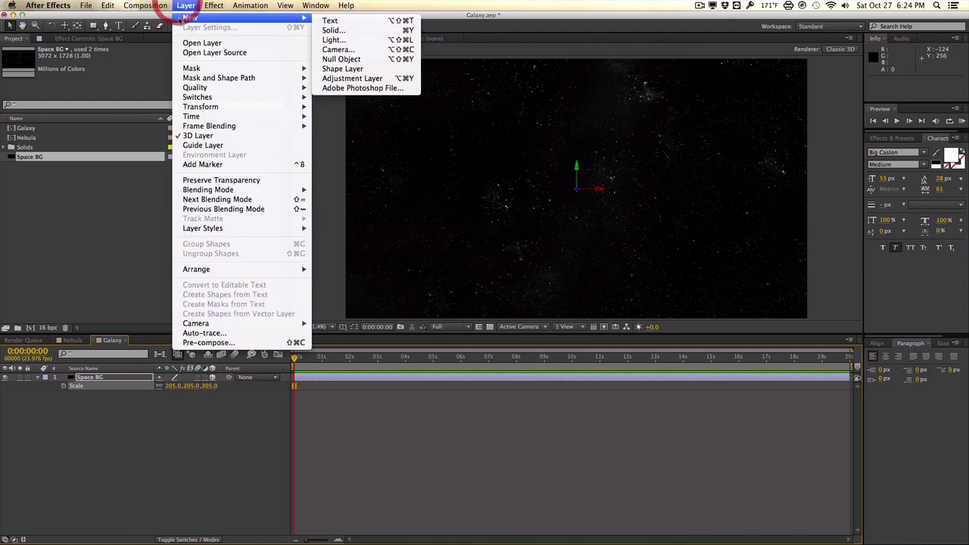
pyautogui.click(331, 59)
pyautogui.click(131, 383)
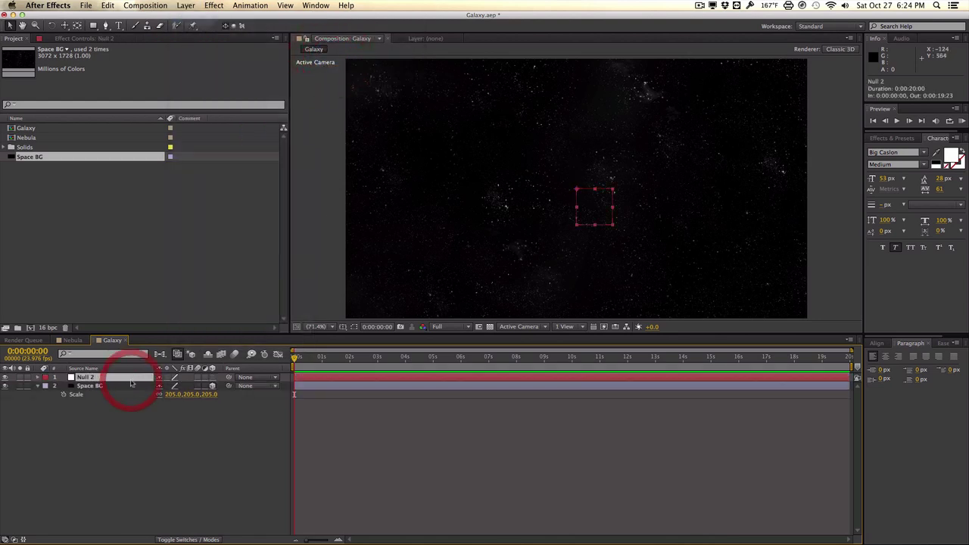
pyautogui.press('Return')
pyautogui.write('Controller')
pyautogui.press('Return')
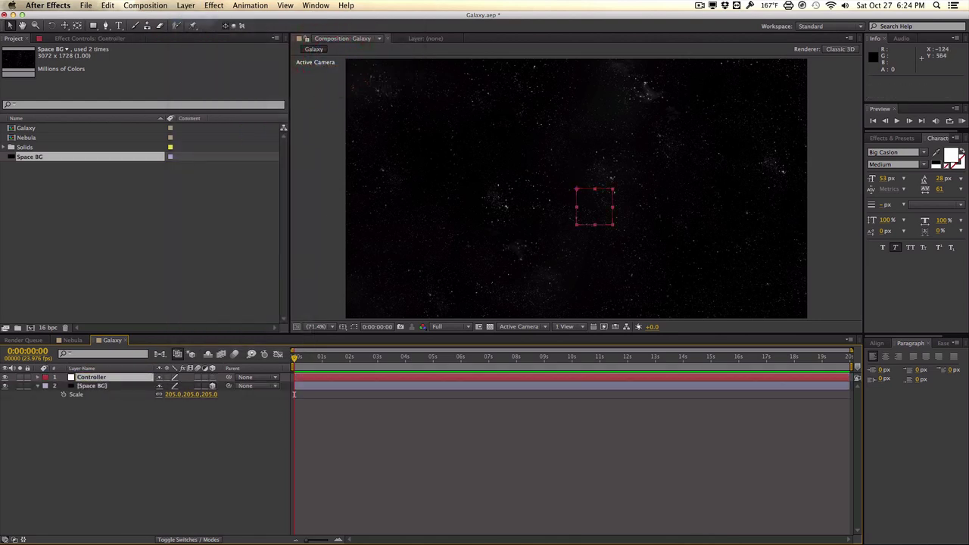
# Step: Make the Controller null a 3D layer and set its X position to 589
pyautogui.click(212, 377)
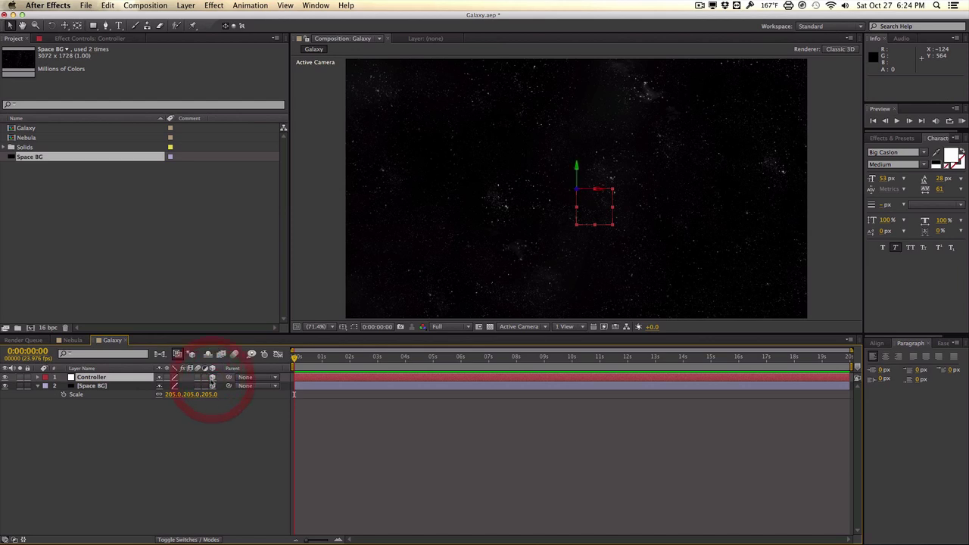
pyautogui.press('p')
pyautogui.moveTo(170, 387); pyautogui.dragTo(142, 389)
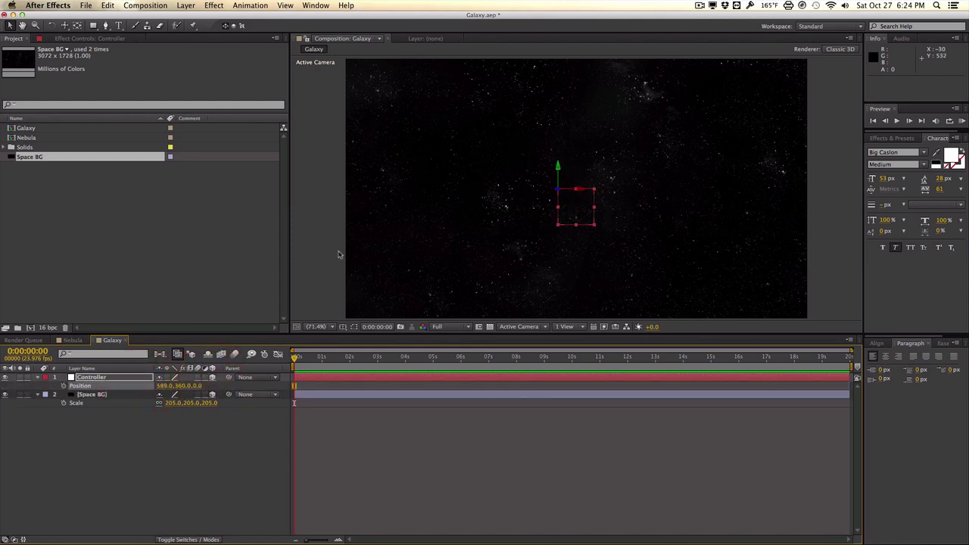
# Step: Add a point light named Emitter 1 with Smooth falloff and 100% intensity
pyautogui.click(185, 5)
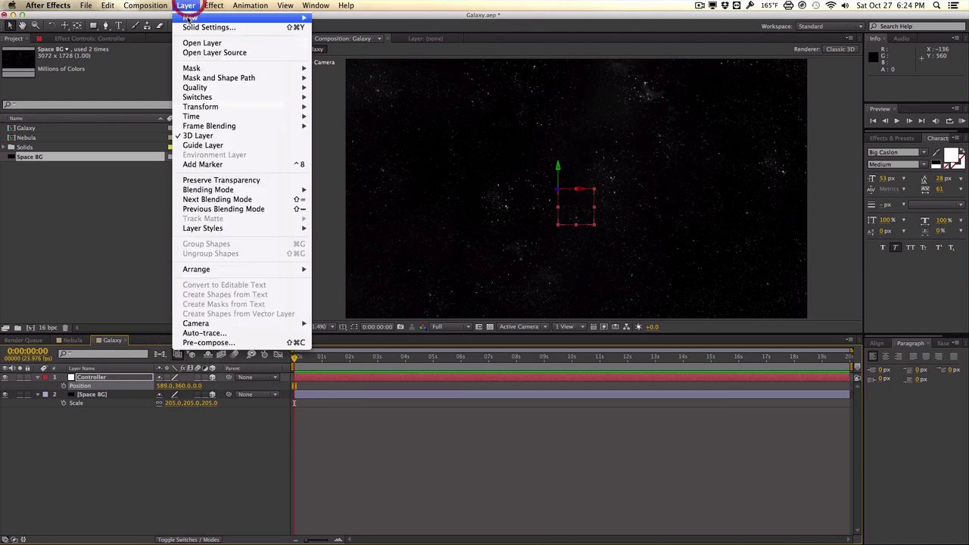
pyautogui.moveTo(191, 18)
pyautogui.click(330, 39)
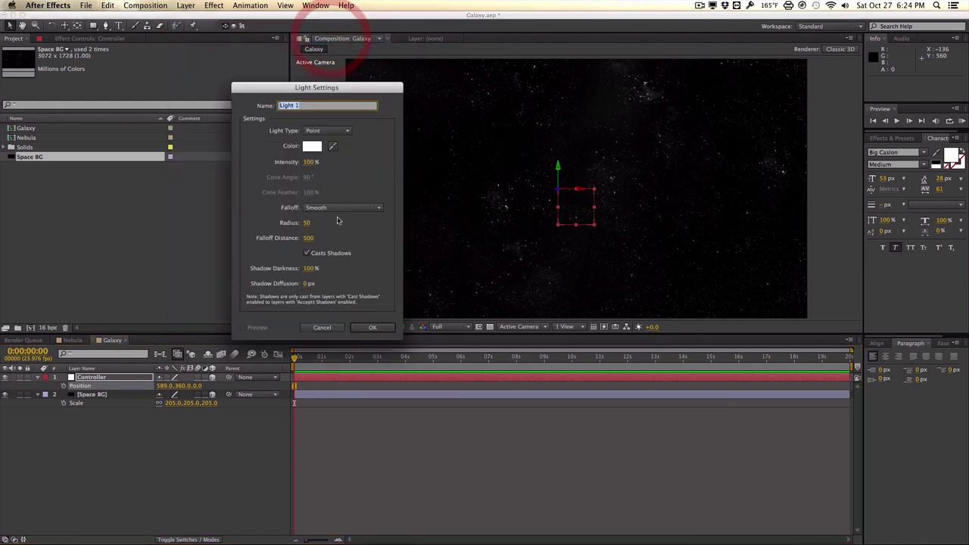
pyautogui.moveTo(335, 89); pyautogui.dragTo(354, 88)
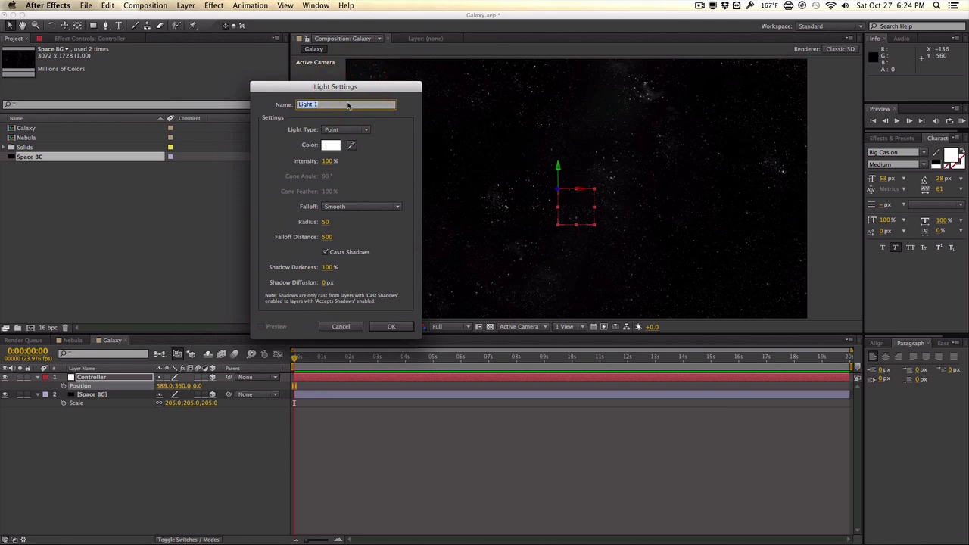
pyautogui.write('C')
pyautogui.write('mitter 1')
pyautogui.press('Return')
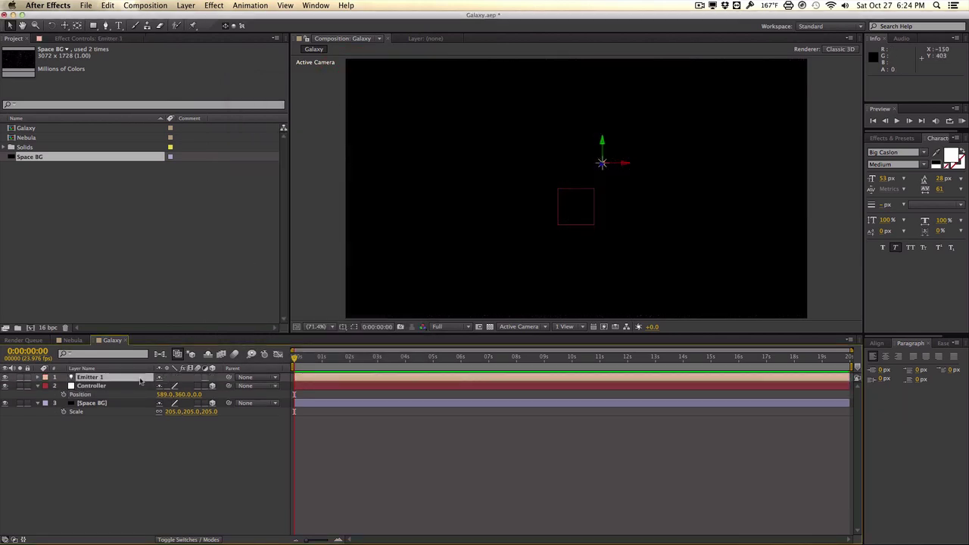
# Step: Duplicate the Emitter 1 light twice and rename the topmost copy KLF
pyautogui.click(140, 378)
pyautogui.press('super+d')
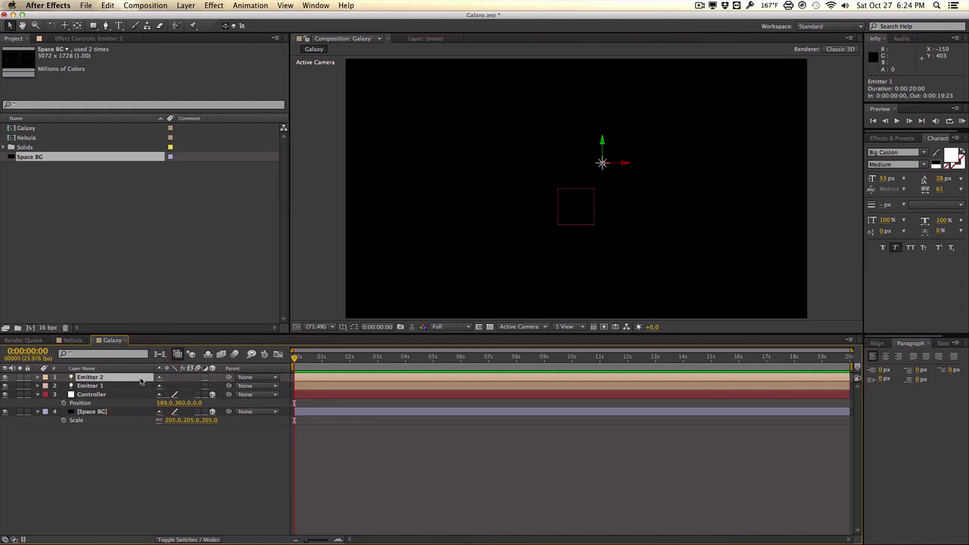
pyautogui.press('super+d')
pyautogui.click(136, 376)
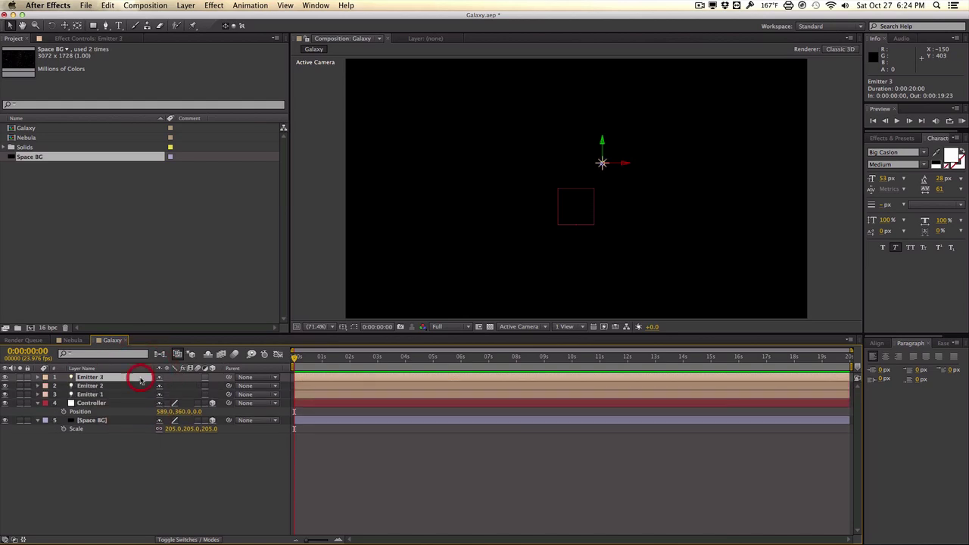
pyautogui.press('Return')
pyautogui.write('E')
pyautogui.write('LF')
pyautogui.press('Return')
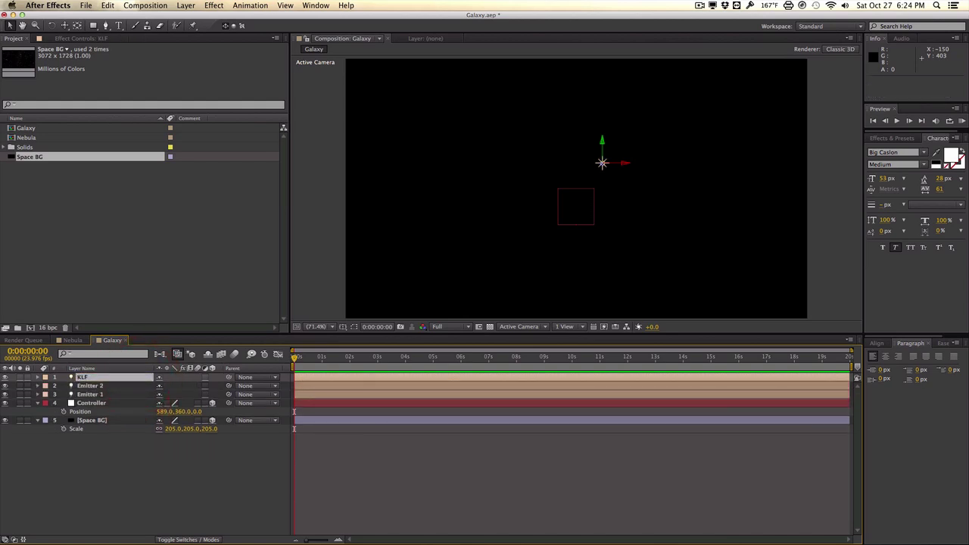
# Step: Set the Z position of the KLF, Emitter 2 and Emitter 1 lights to 0
pyautogui.keyDown('shift'); pyautogui.click(109, 394); pyautogui.keyUp('shift')
pyautogui.press('p')
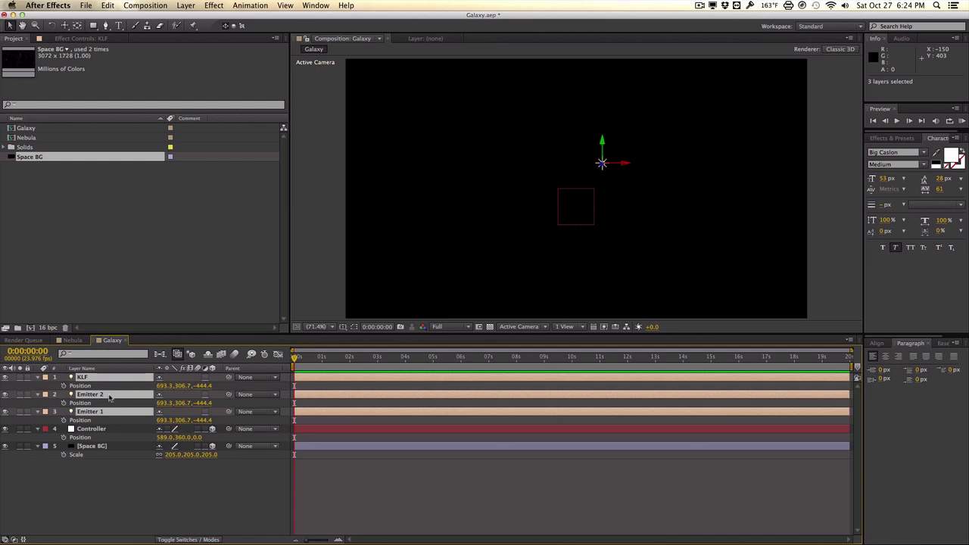
pyautogui.click(205, 386)
pyautogui.write('0')
pyautogui.press('Return')
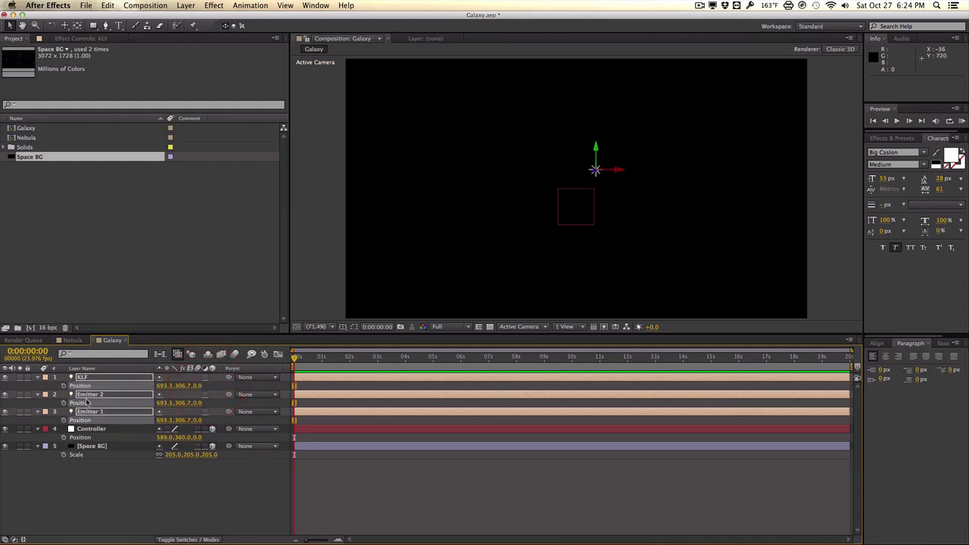
# Step: Turn off Accepts Lights in the material options of the Space BG layer and collapse its properties
pyautogui.click(110, 471)
pyautogui.click(108, 446)
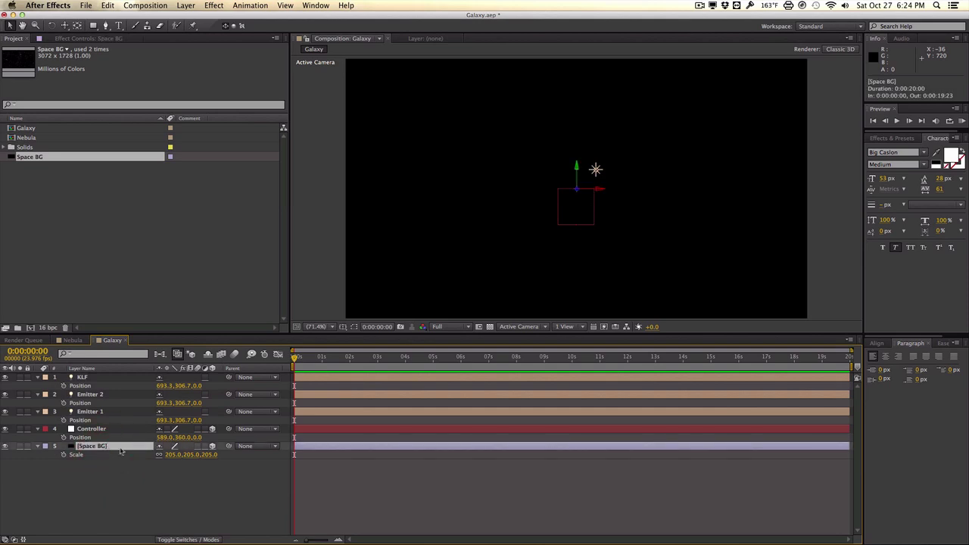
pyautogui.press('a')
pyautogui.press('a')
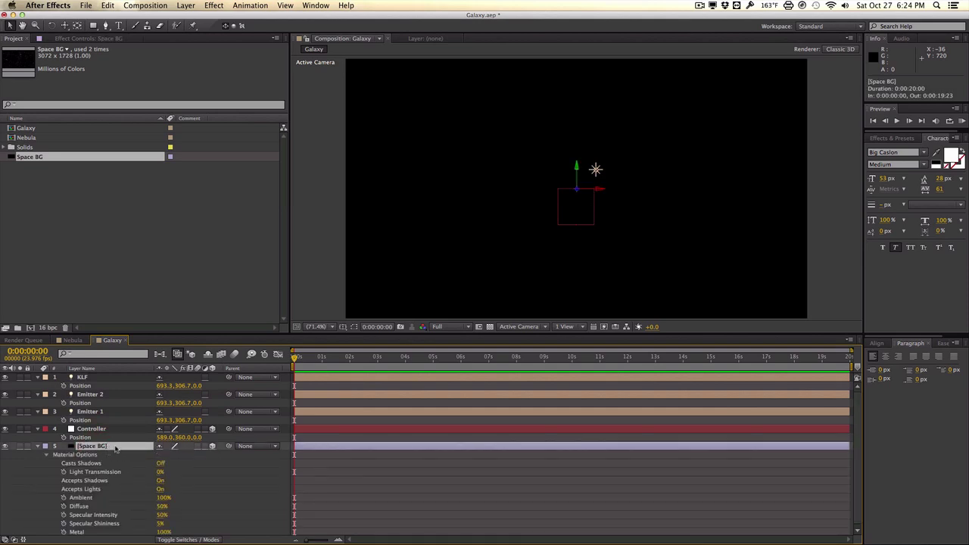
pyautogui.click(160, 490)
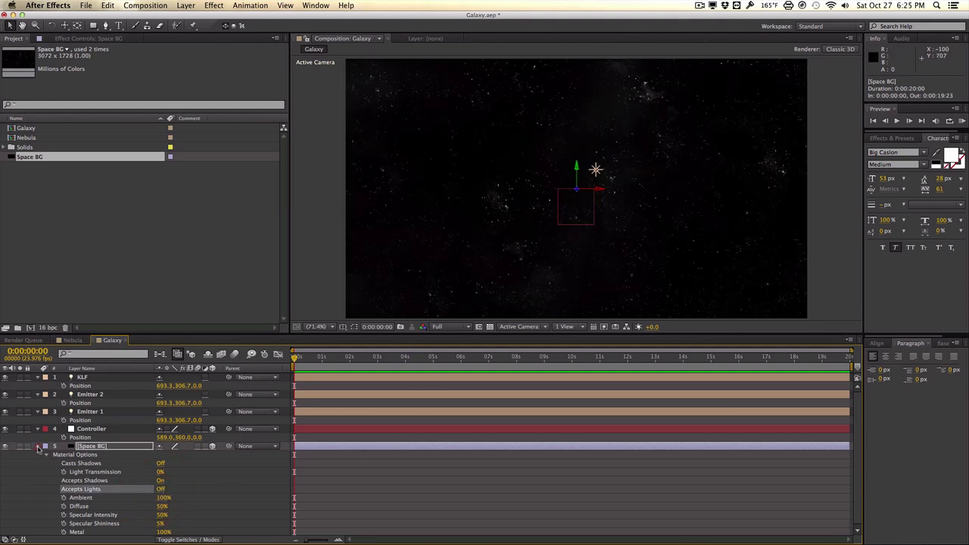
pyautogui.click(39, 447)
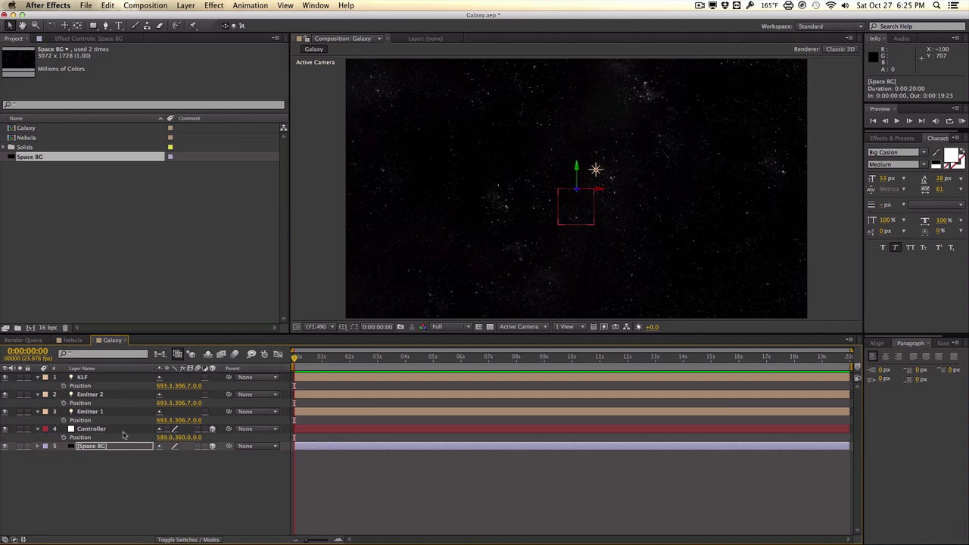
# Step: Move the Controller null's anchor point from its corner to its centre, at about 639.4, 409
pyautogui.click(97, 411)
pyautogui.click(98, 428)
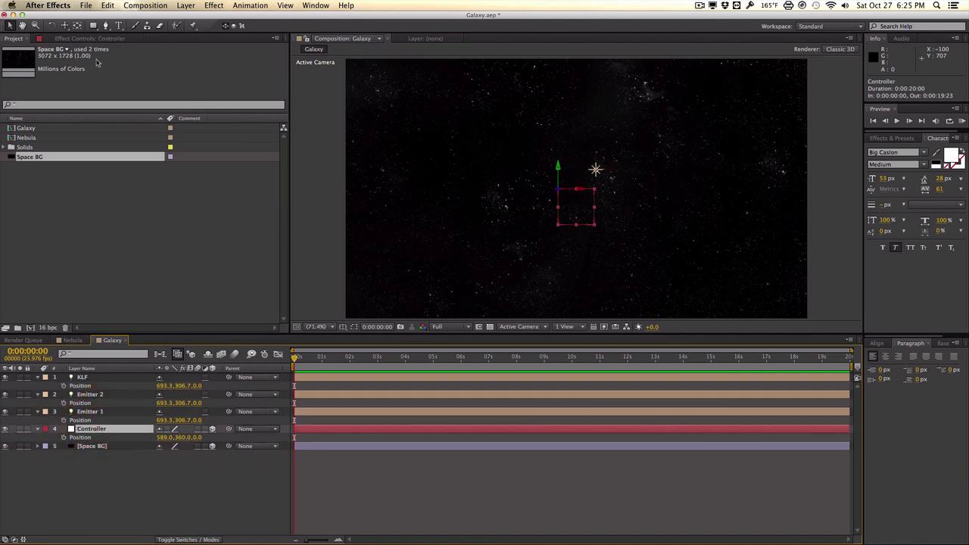
pyautogui.click(76, 28)
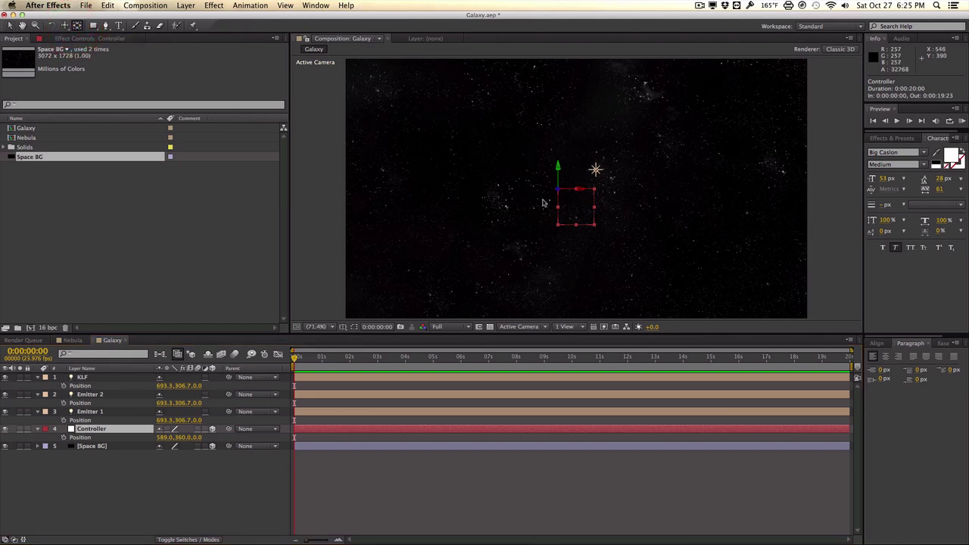
pyautogui.moveTo(559, 190); pyautogui.dragTo(578, 212)
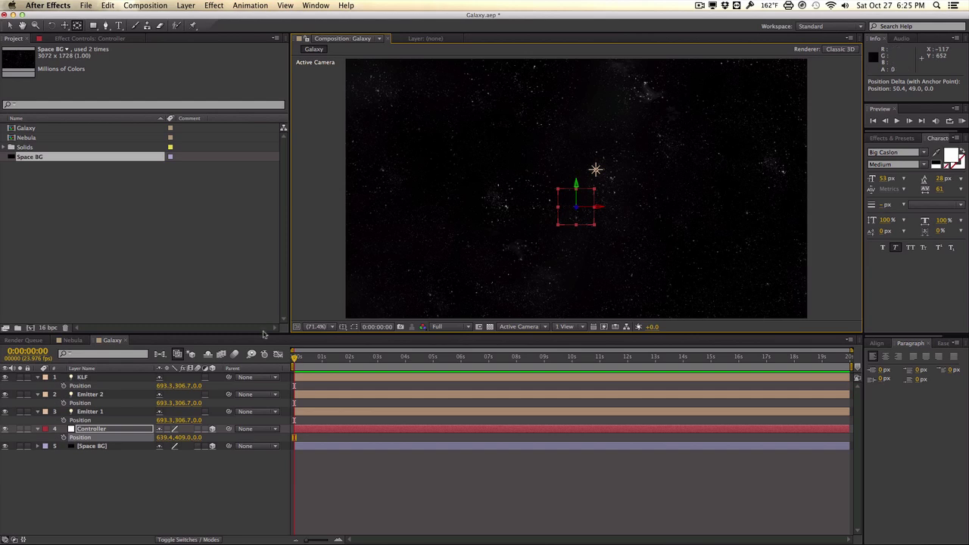
pyautogui.click(146, 462)
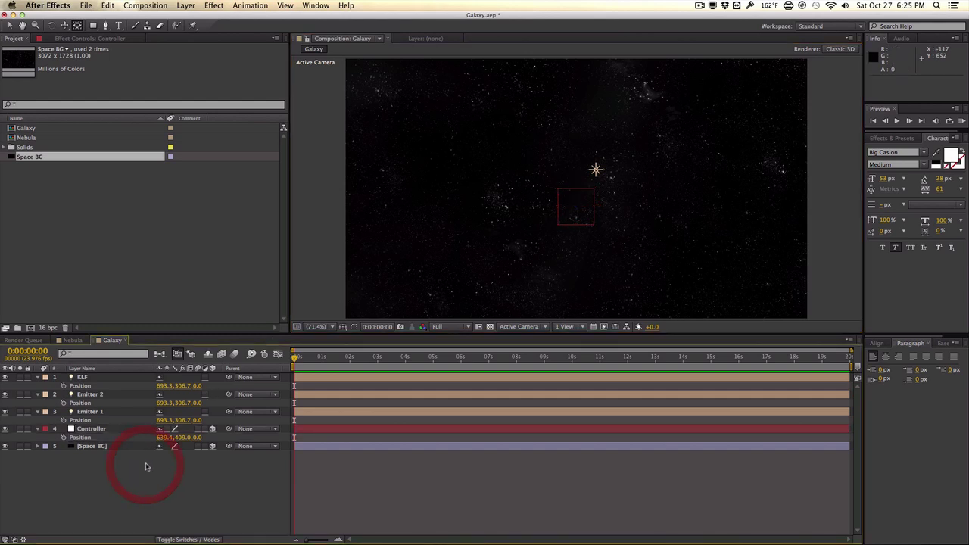
# Step: Move the Emitter 1 light above the Controller null by setting its X position to 636.3
pyautogui.click(114, 415)
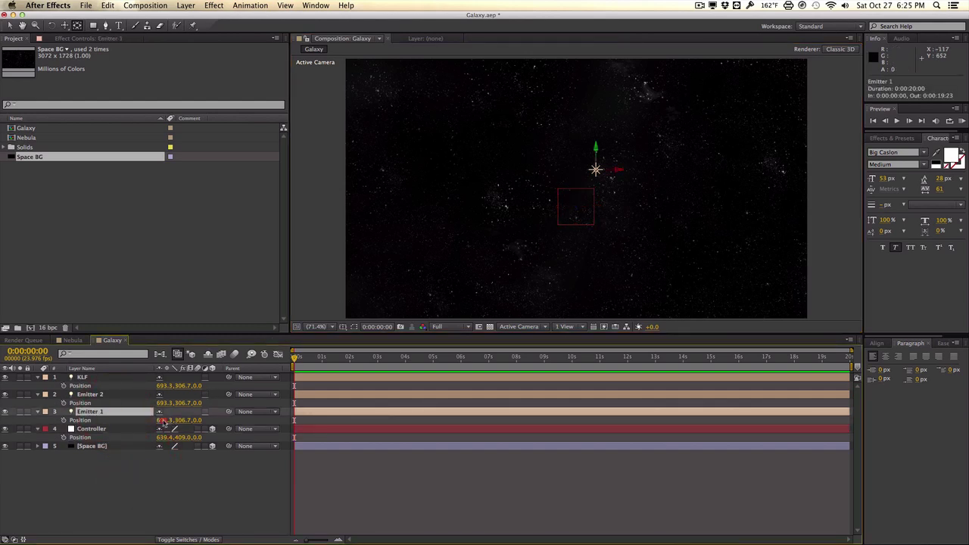
pyautogui.moveTo(163, 422); pyautogui.dragTo(138, 424)
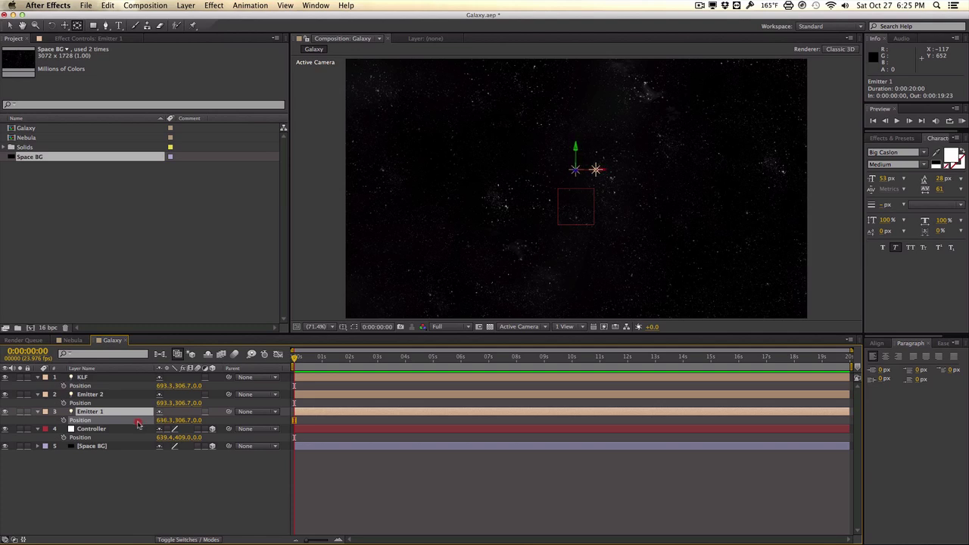
pyautogui.click(138, 424)
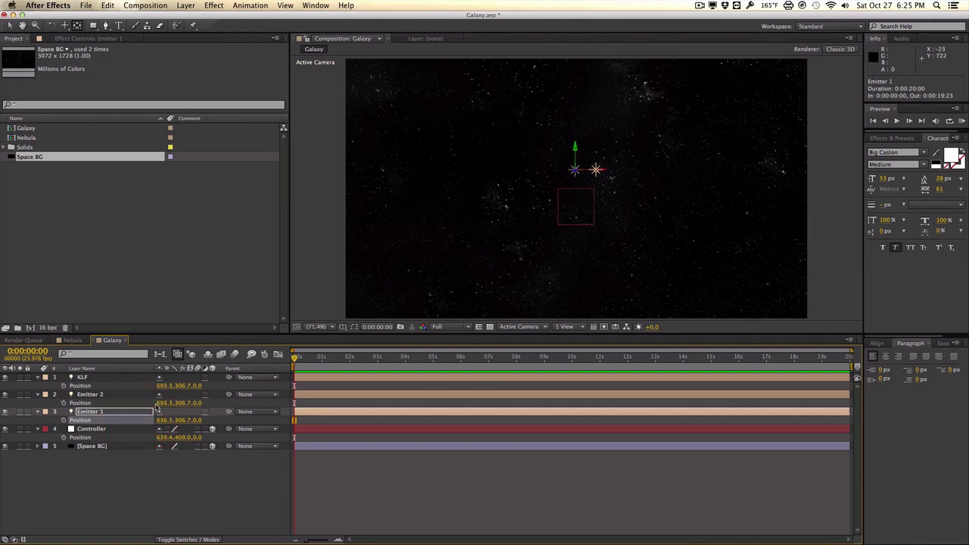
# Step: Position the Emitter 2 light below the Controller null at 643.3, 503.7 and the KLF light at its centre at 637.3, 409.7
pyautogui.click(109, 394)
pyautogui.moveTo(183, 404); pyautogui.dragTo(282, 402)
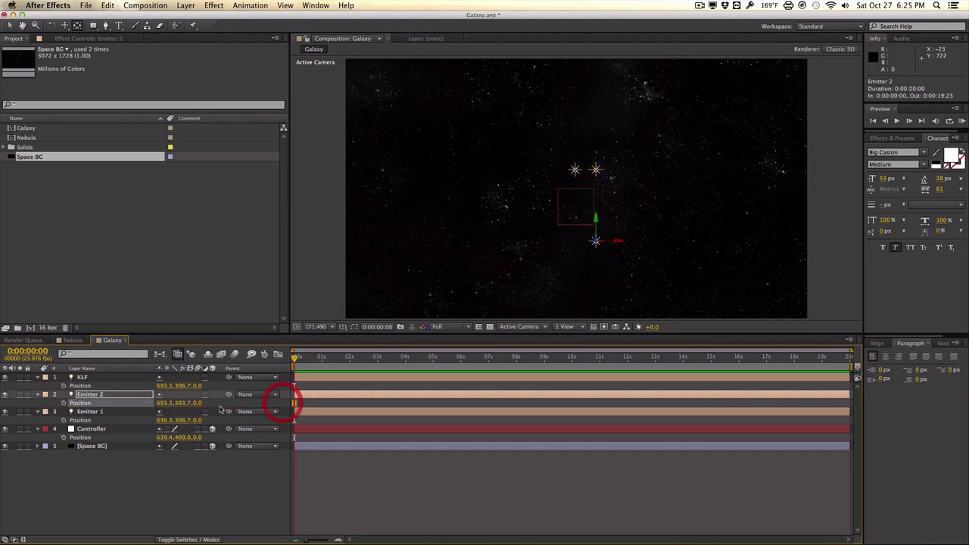
pyautogui.moveTo(167, 404); pyautogui.dragTo(140, 405)
pyautogui.click(82, 378)
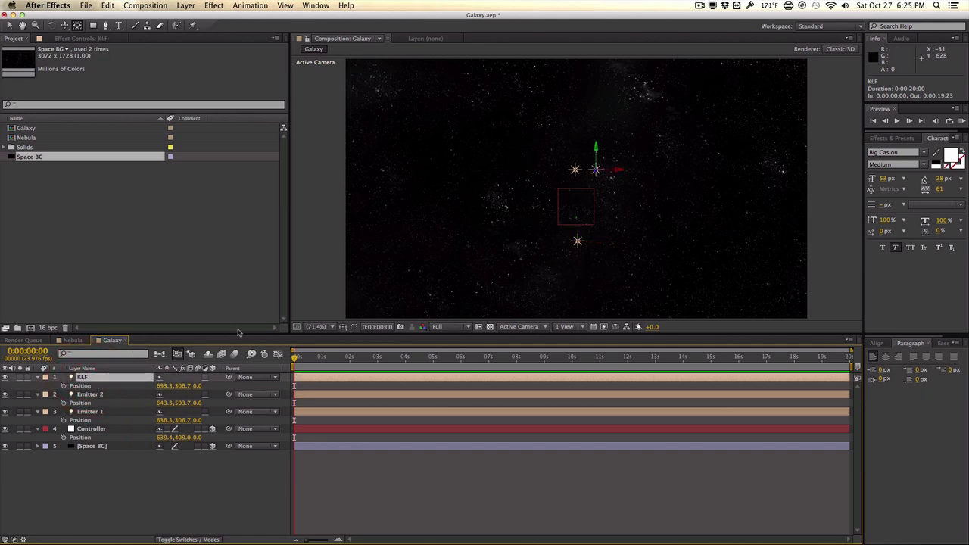
pyautogui.moveTo(163, 390); pyautogui.dragTo(236, 387)
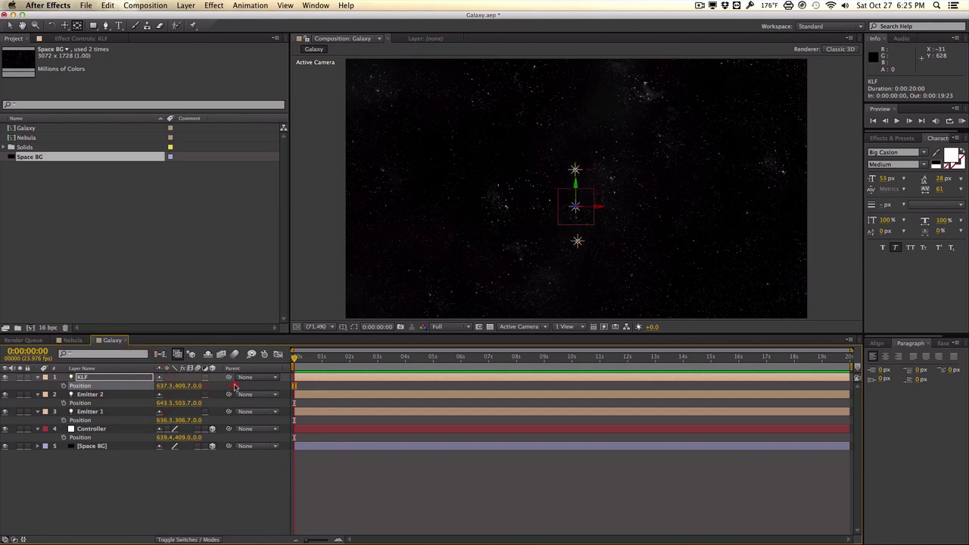
# Step: Parent the KLF, Emitter 2 and Emitter 1 lights to the Controller null
pyautogui.click(89, 412)
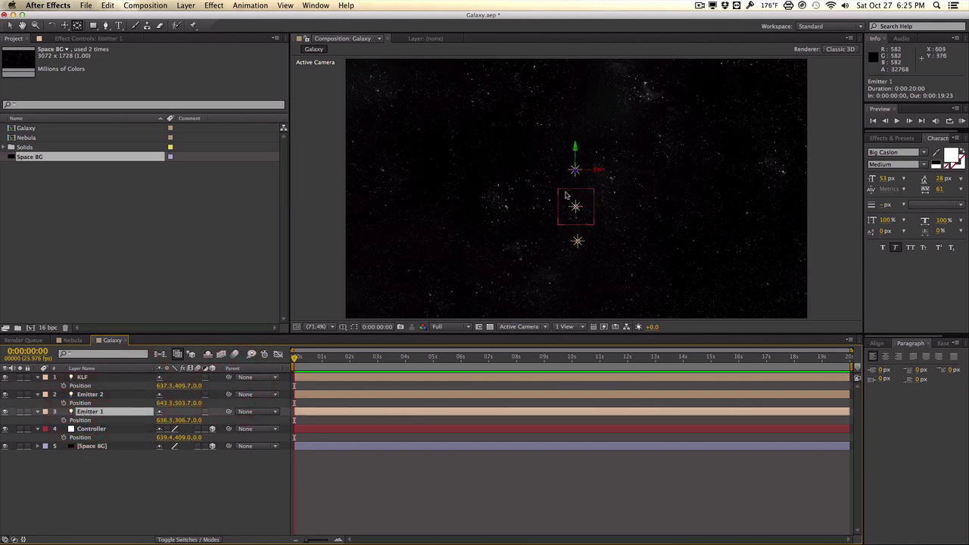
pyautogui.click(136, 378)
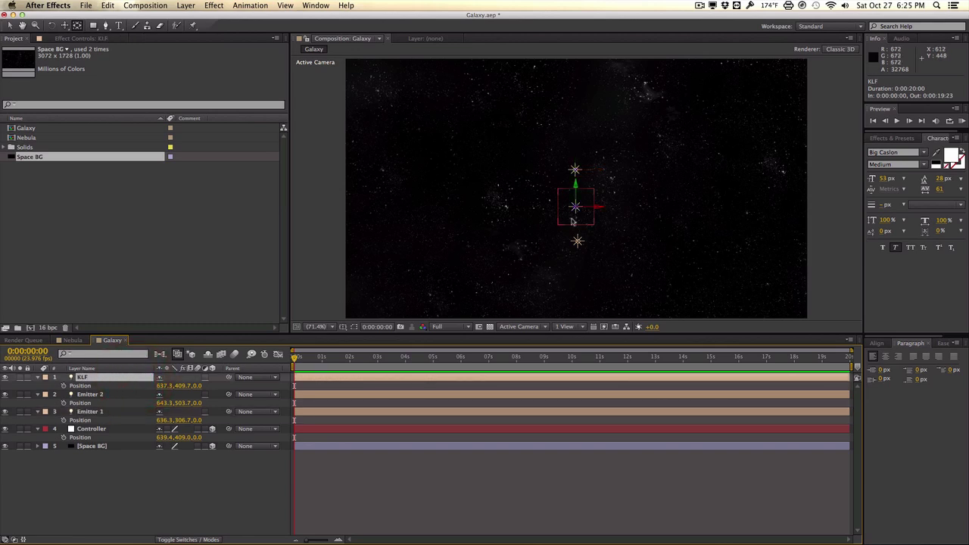
pyautogui.click(114, 395)
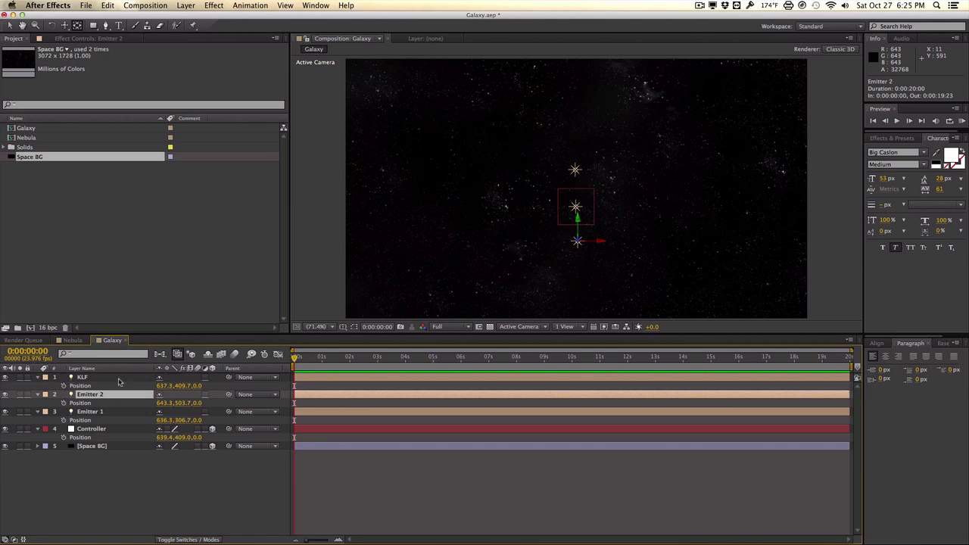
pyautogui.click(119, 378)
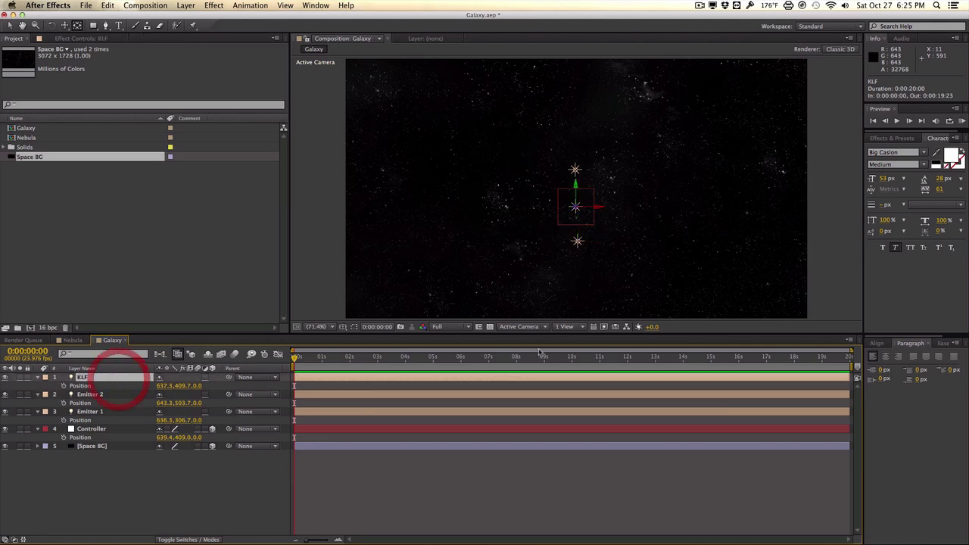
pyautogui.keyDown('shift'); pyautogui.click(103, 414); pyautogui.keyUp('shift')
pyautogui.moveTo(228, 377); pyautogui.dragTo(136, 427)
pyautogui.click(132, 477)
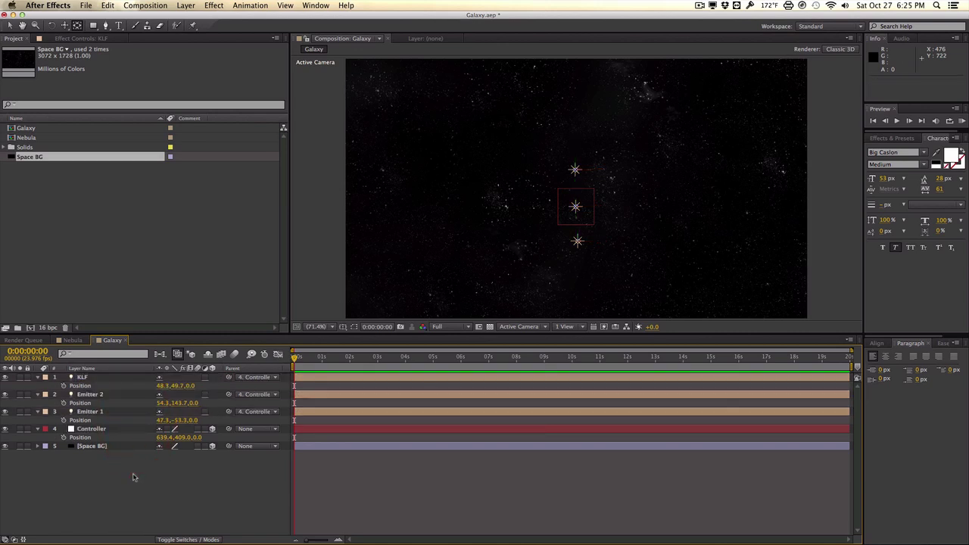
# Step: Test the parenting by turning the Controller null's Z Rotation to 303°, and reset it to 0°
pyautogui.click(138, 430)
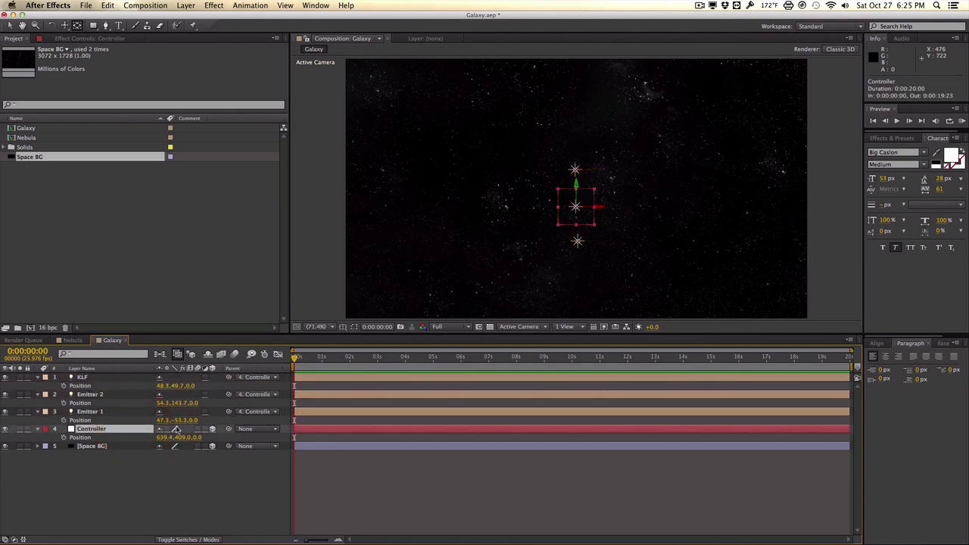
pyautogui.press('r')
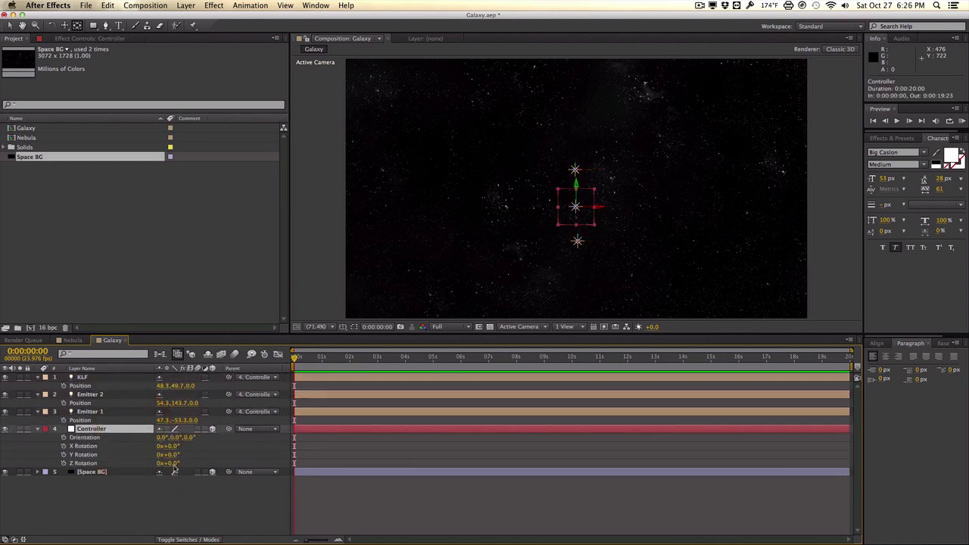
pyautogui.moveTo(170, 464); pyautogui.dragTo(326, 469)
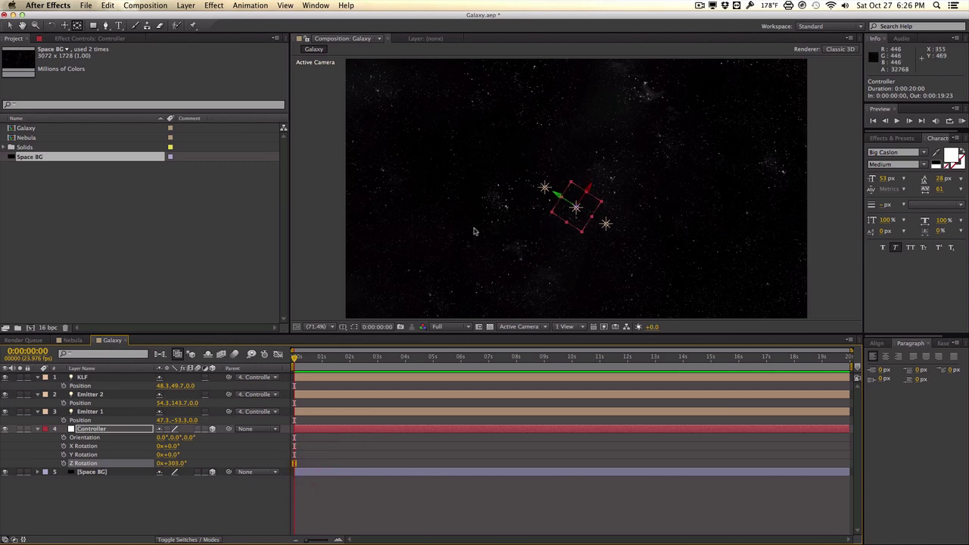
pyautogui.click(174, 463)
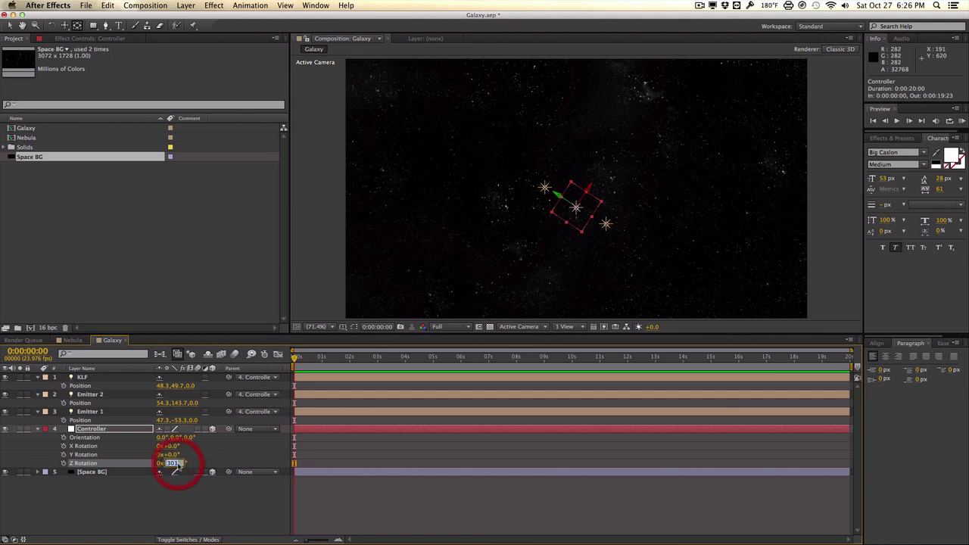
pyautogui.write('0')
pyautogui.press('Return')
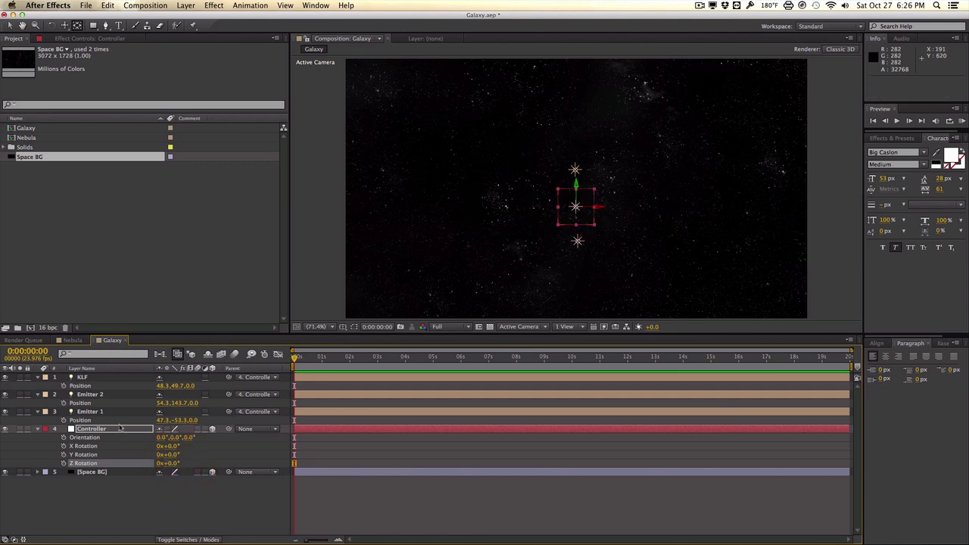
# Step: Scale the Controller null up uniformly until the emitter lights near the frame's upper and lower edges, and position it at 644.4, 365
pyautogui.press('s')
pyautogui.moveTo(173, 441); pyautogui.dragTo(243, 432)
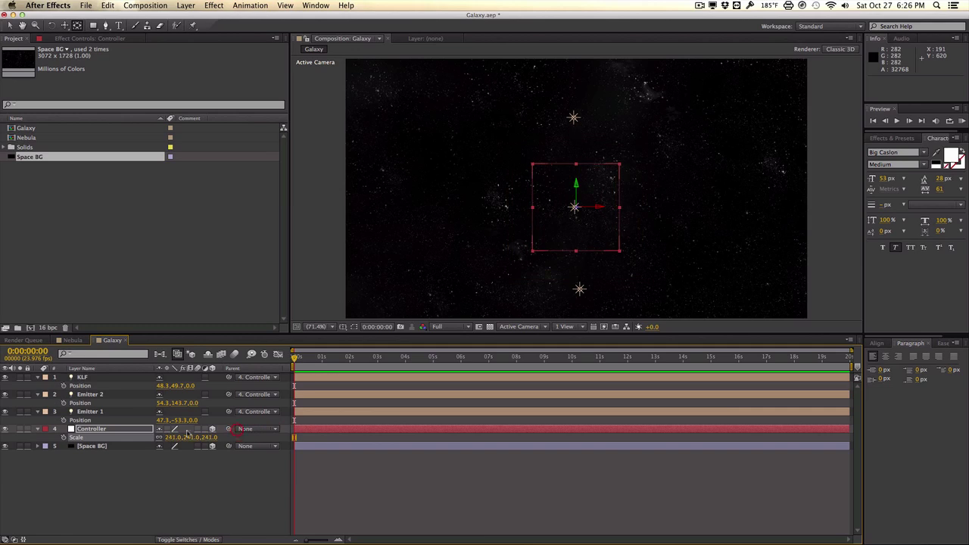
pyautogui.moveTo(165, 439)
pyautogui.mouseDown()
pyautogui.moveTo(195, 439)
pyautogui.moveTo(151, 441)
pyautogui.mouseUp()
pyautogui.press('p')
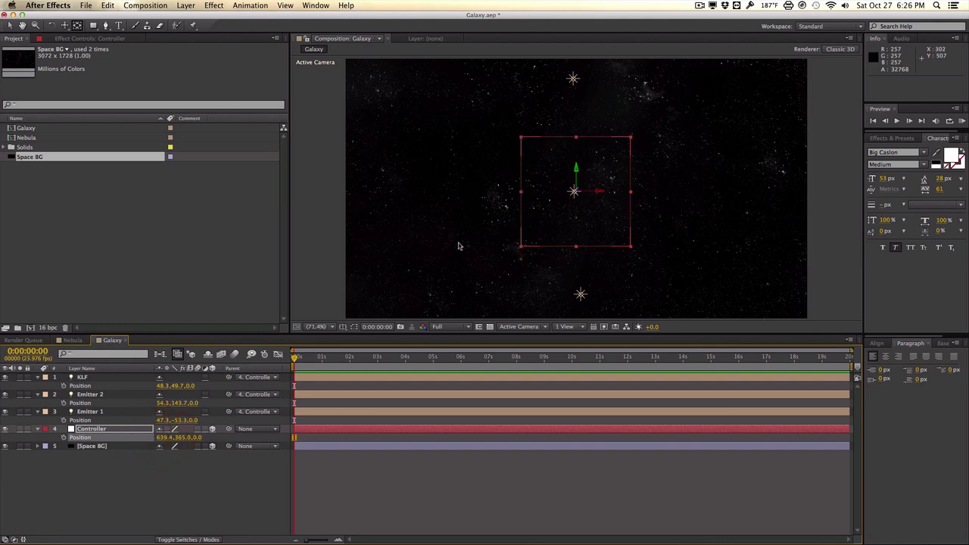
pyautogui.moveTo(168, 439); pyautogui.dragTo(171, 438)
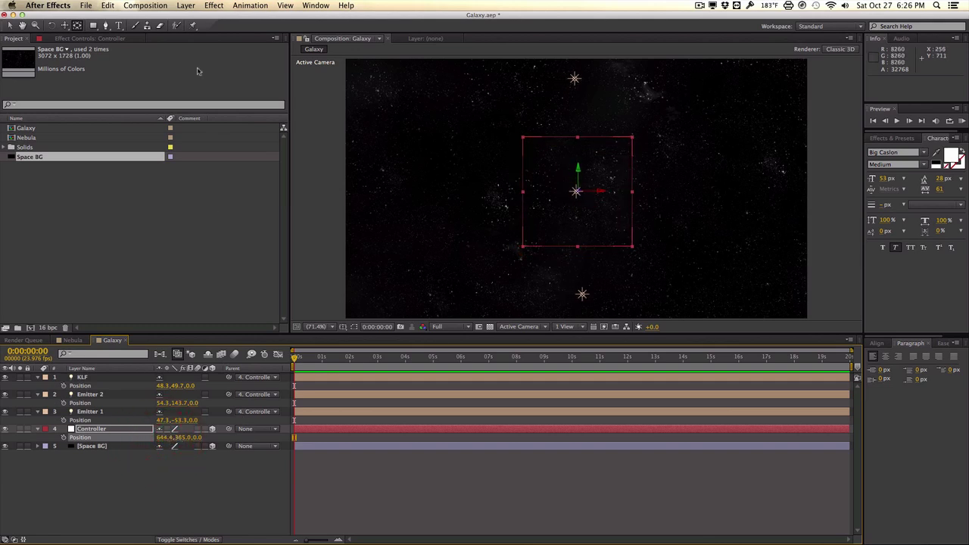
# Step: Create a black 1280 x 720 solid named Main Particles
pyautogui.click(186, 6)
pyautogui.moveTo(193, 10)
pyautogui.click(350, 28)
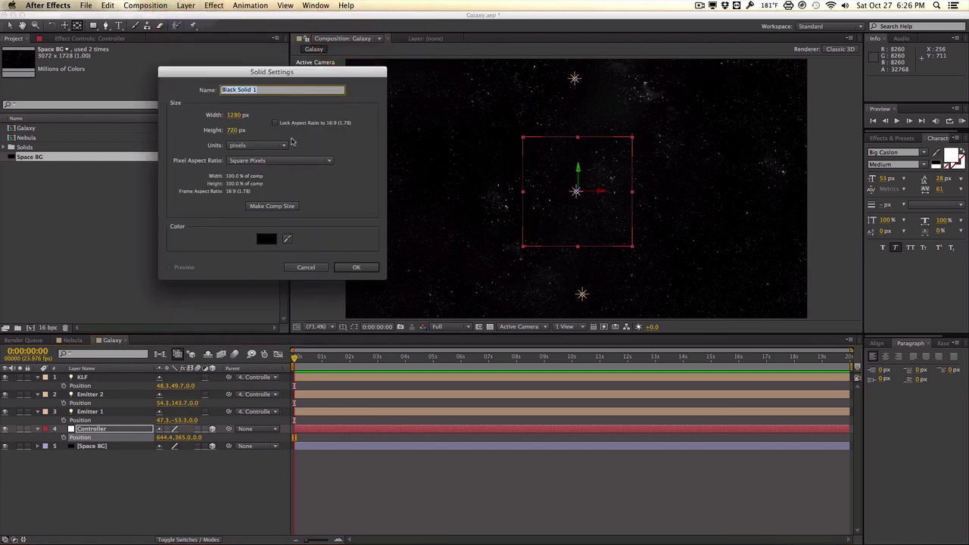
pyautogui.write('Main Particles')
pyautogui.press('Return')
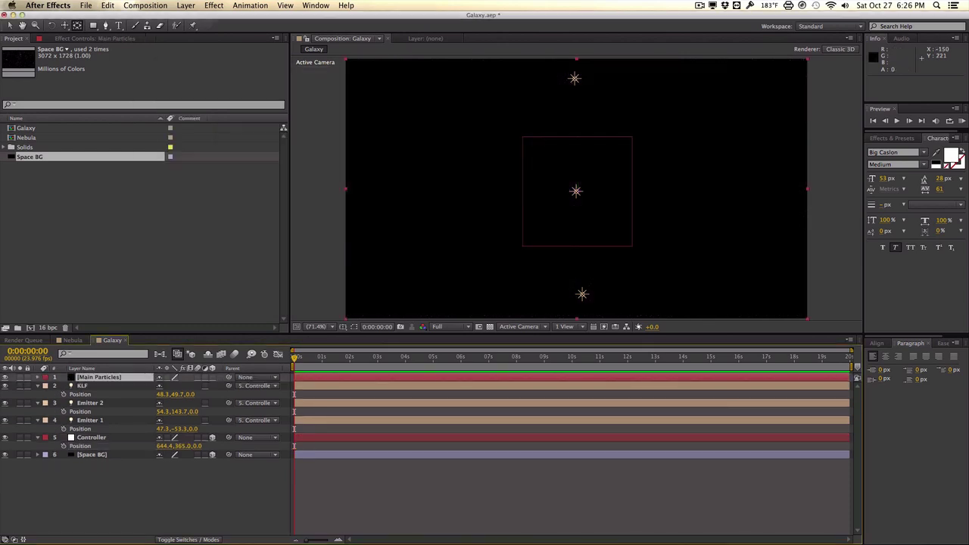
# Step: Apply Trapcode Particular to the Main Particles solid and set its Emitter Type to Light(s)
pyautogui.click(220, 6)
pyautogui.moveTo(295, 457)
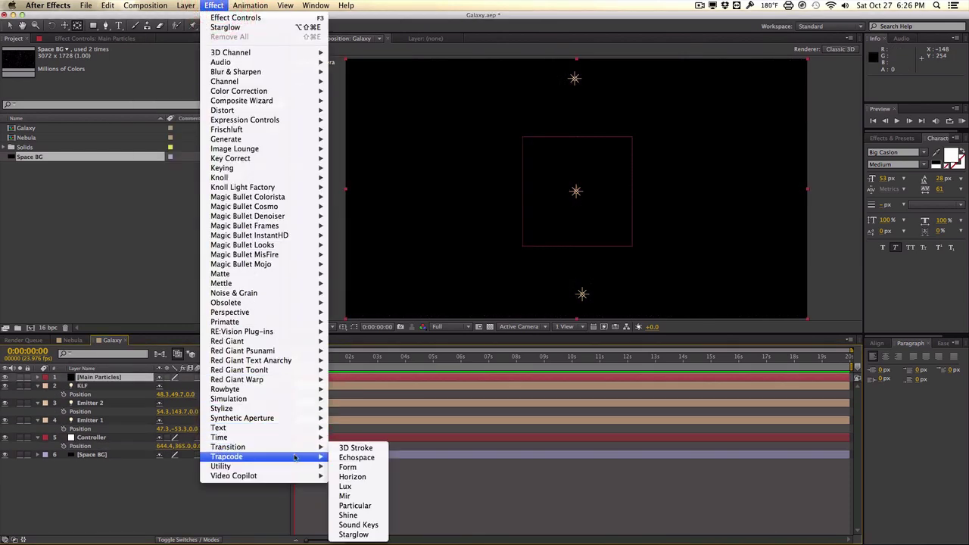
pyautogui.click(355, 505)
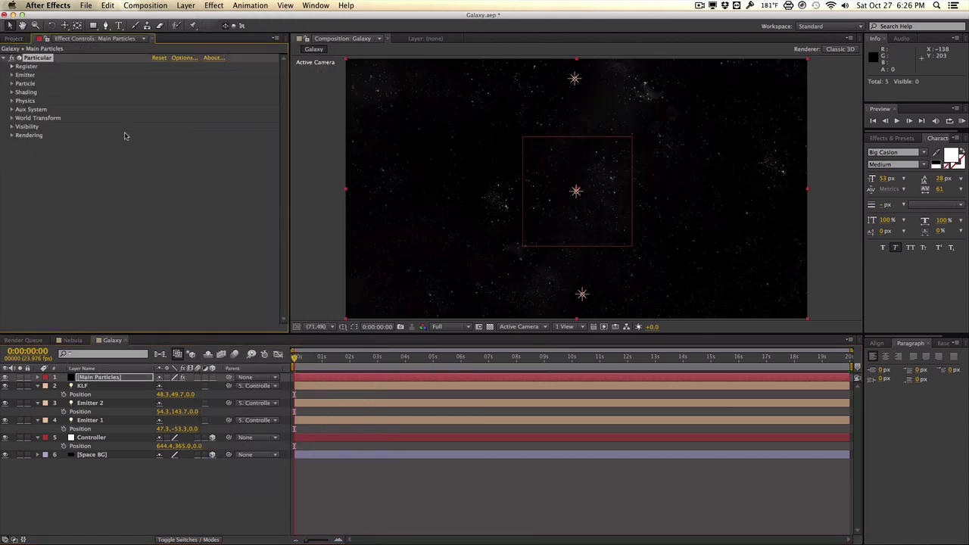
pyautogui.click(12, 75)
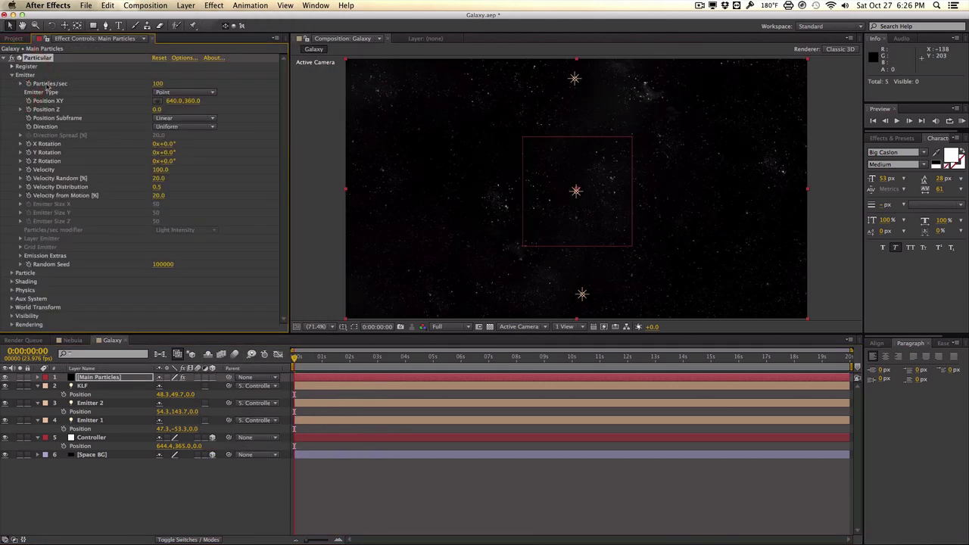
pyautogui.click(174, 93)
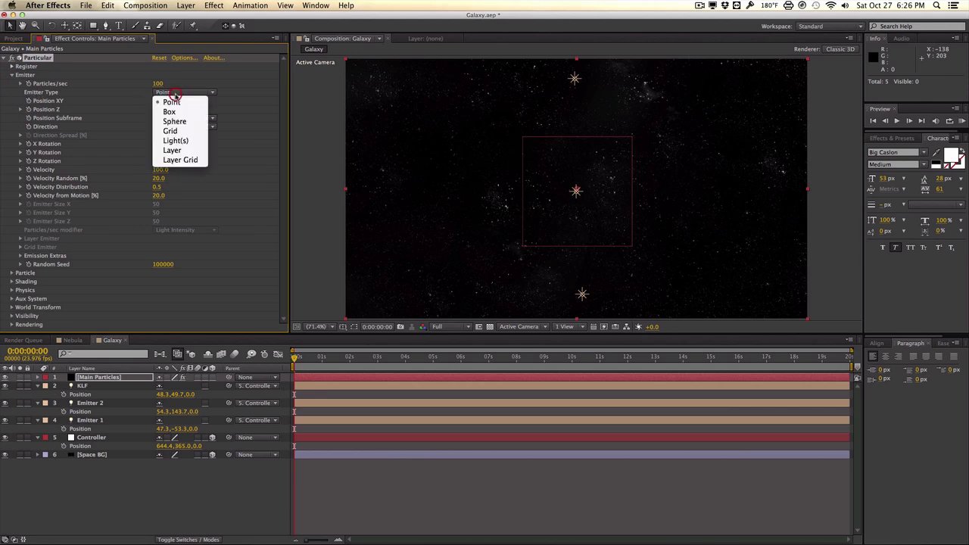
pyautogui.click(188, 140)
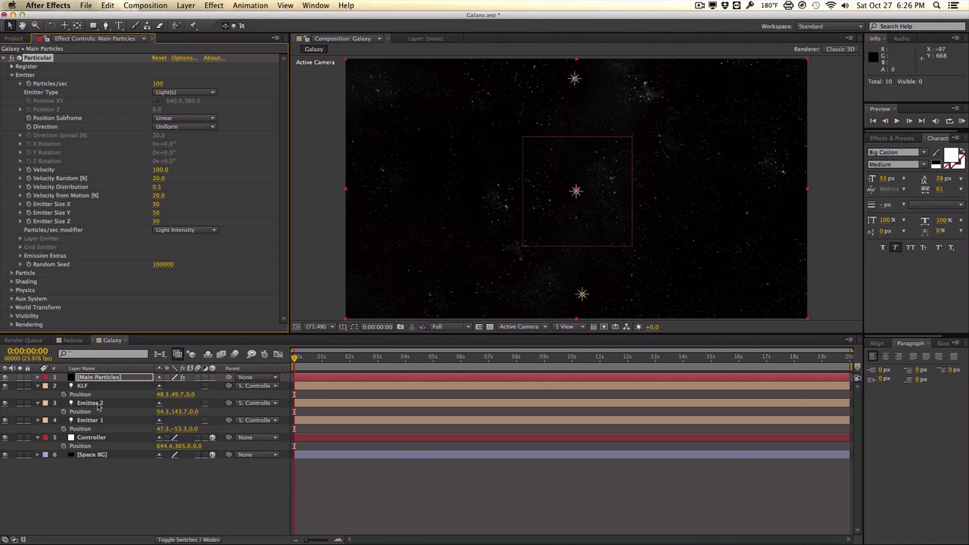
# Step: Preview the particles around the emitter and KLF lights at 0:00:01:05 and leave the current time at 0:00:01:00
pyautogui.moveTo(303, 364); pyautogui.dragTo(327, 356)
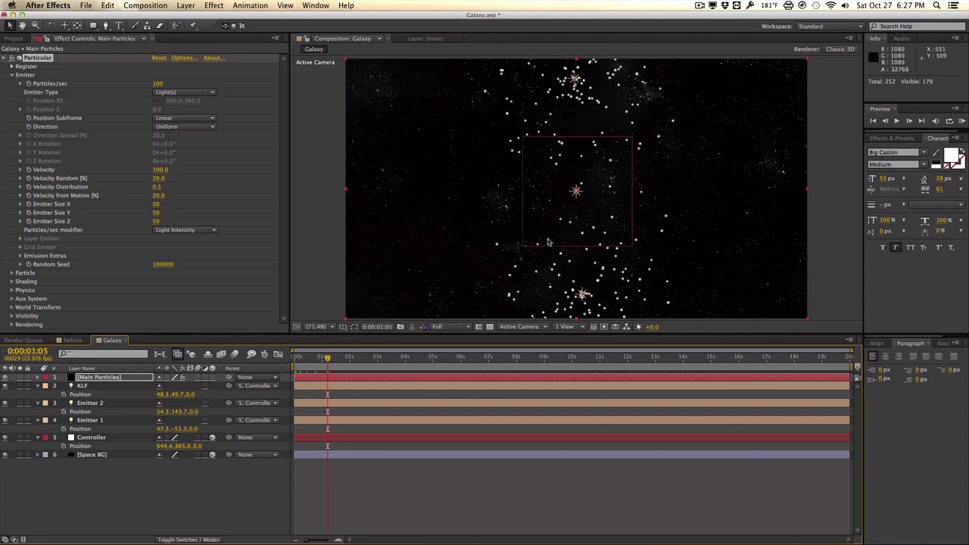
pyautogui.click(117, 388)
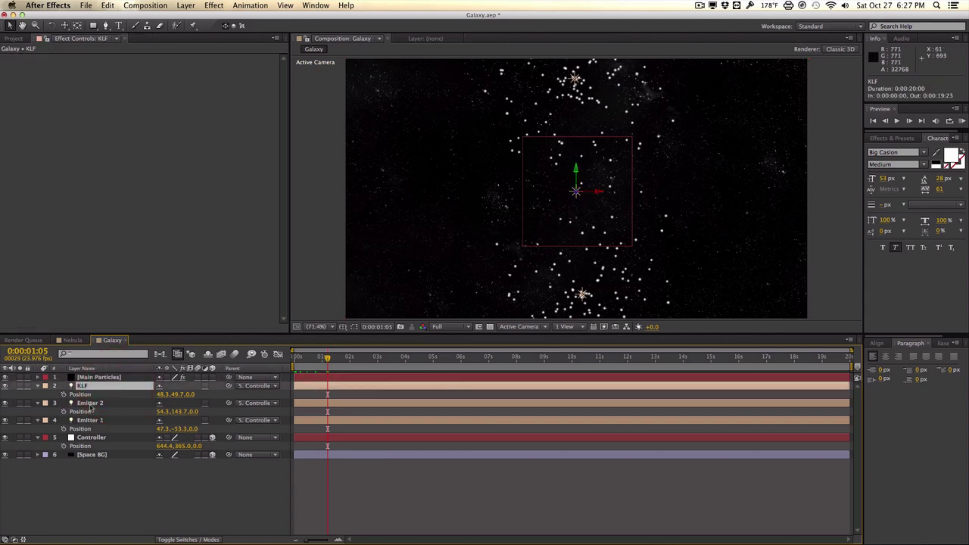
pyautogui.click(99, 421)
pyautogui.click(99, 402)
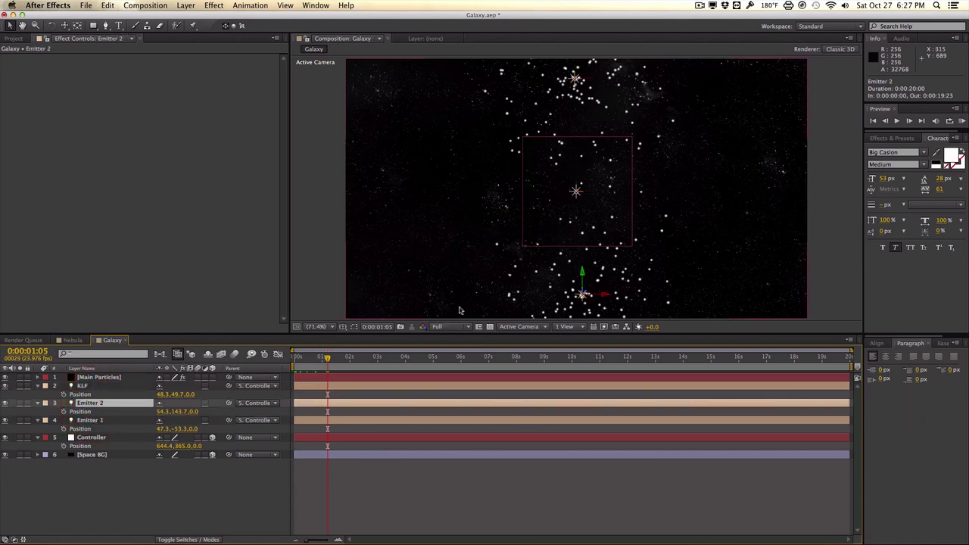
pyautogui.moveTo(327, 358); pyautogui.dragTo(322, 359)
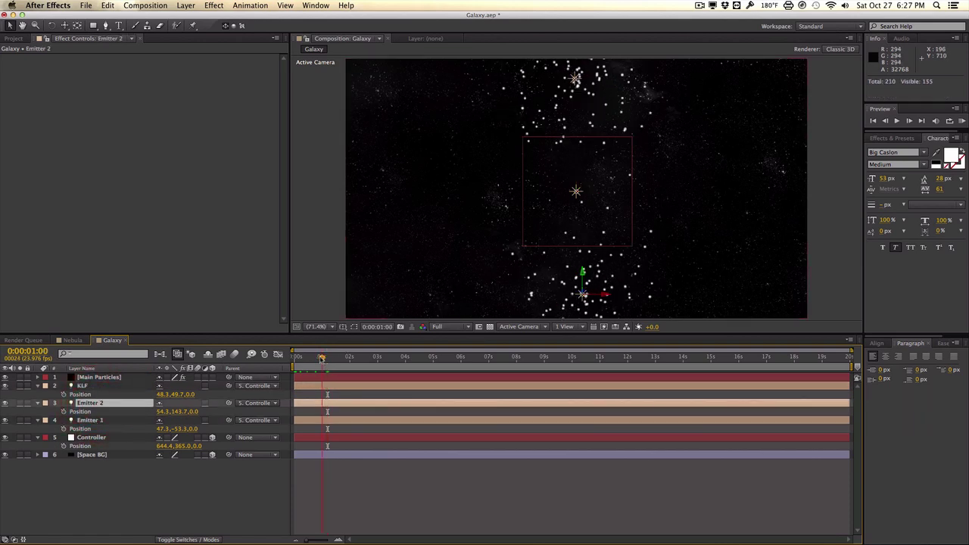
# Step: Set Velocity, Velocity Random, Velocity Distribution and Velocity from Motion to 0 in the Main Particles layer's Particular emitter
pyautogui.click(133, 377)
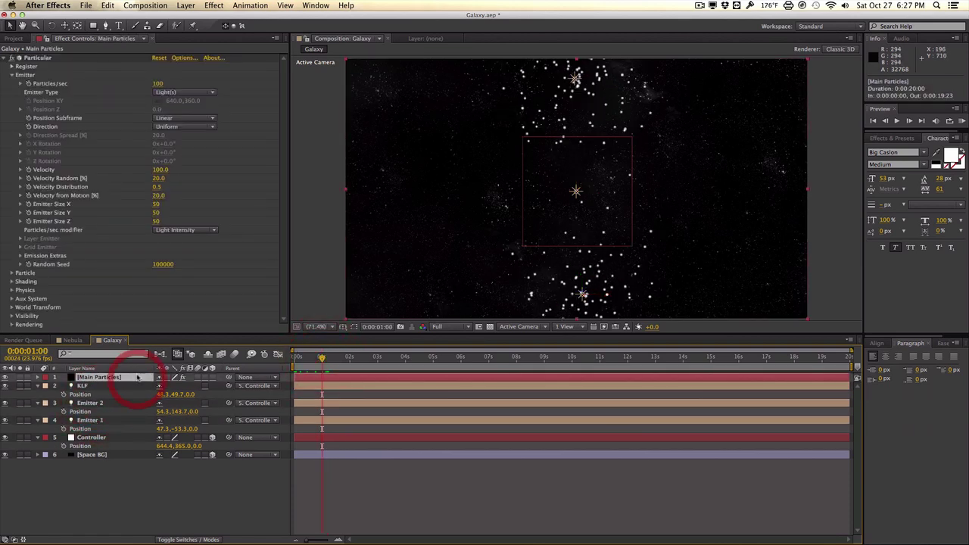
pyautogui.click(159, 171)
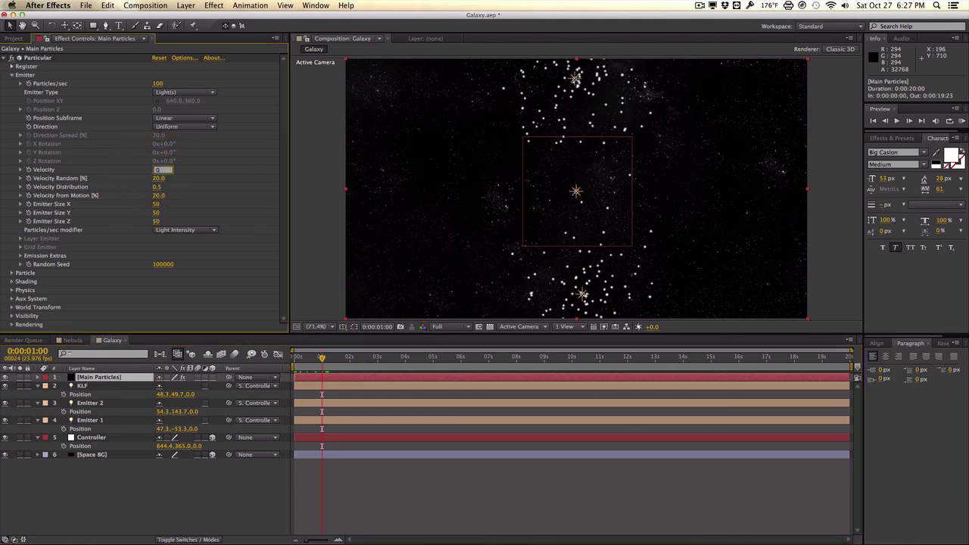
pyautogui.write('0')
pyautogui.press('Tab')
pyautogui.write('0')
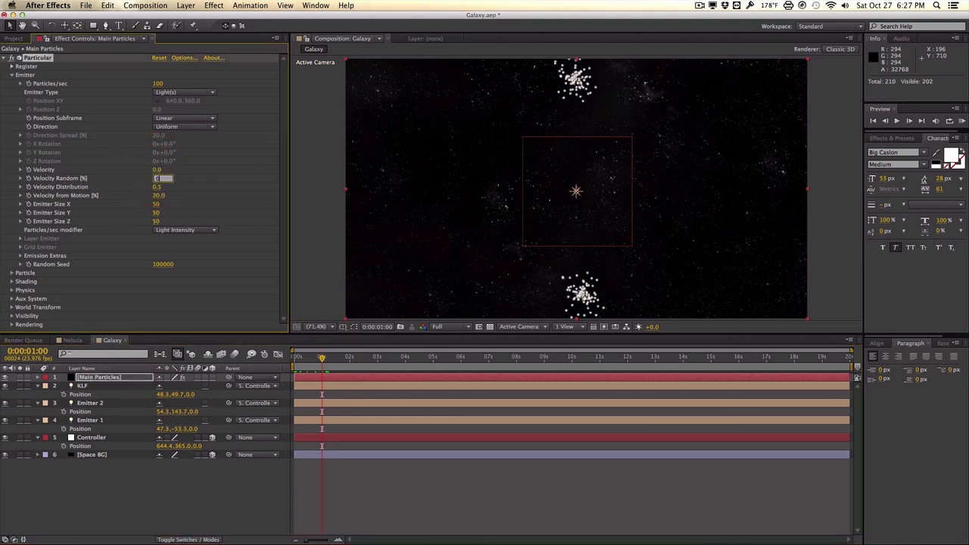
pyautogui.press('Tab')
pyautogui.write('0')
pyautogui.press('Tab')
pyautogui.write('0')
# Step: Set the Particular emitter's Emitter Size X, Y and Z to 25 each
pyautogui.press('Tab')
pyautogui.write('25')
pyautogui.press('Tab')
pyautogui.write('25')
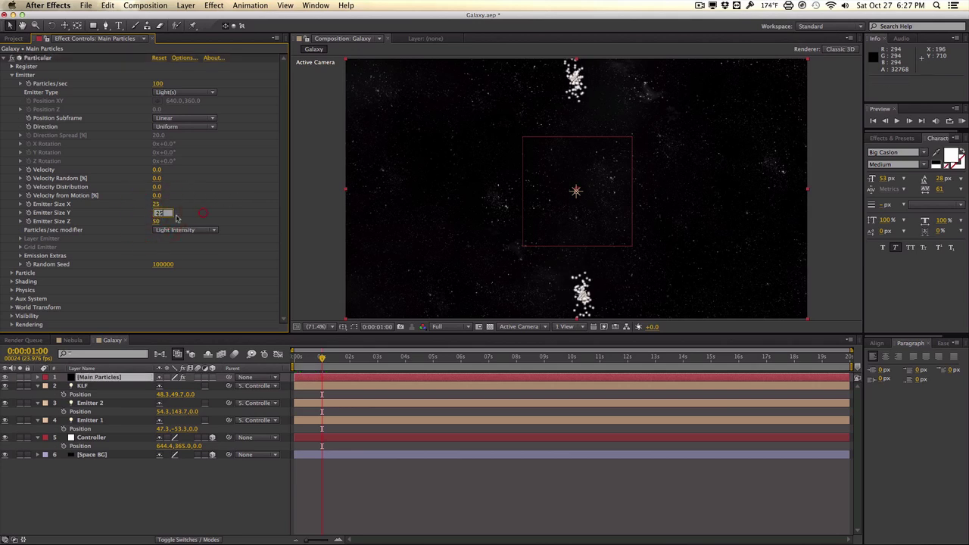
pyautogui.press('Tab')
pyautogui.write('25')
pyautogui.click(254, 219)
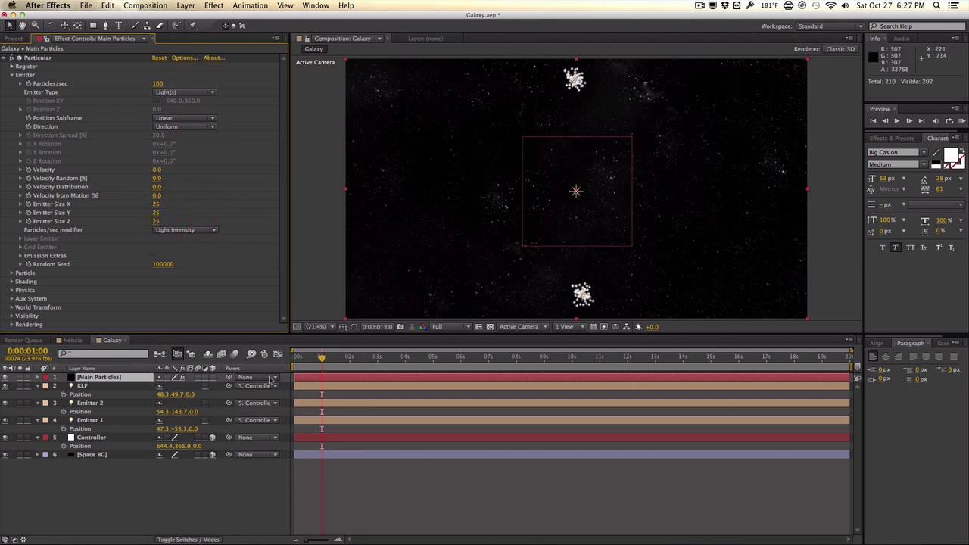
# Step: Animate the Controller null's Z Rotation from 0 at 0:00:00:00 to 2 full revolutions at 0:00:01:00
pyautogui.click(106, 438)
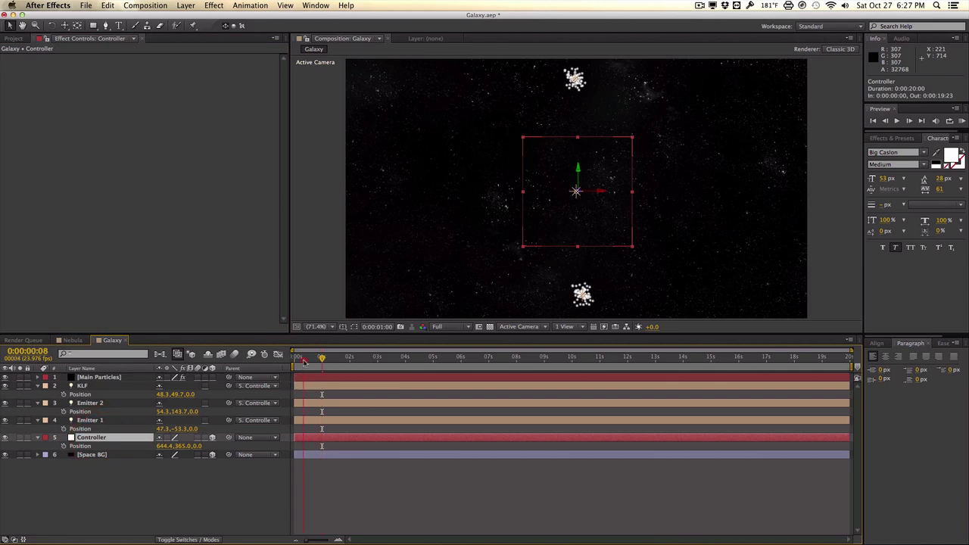
pyautogui.click(294, 362)
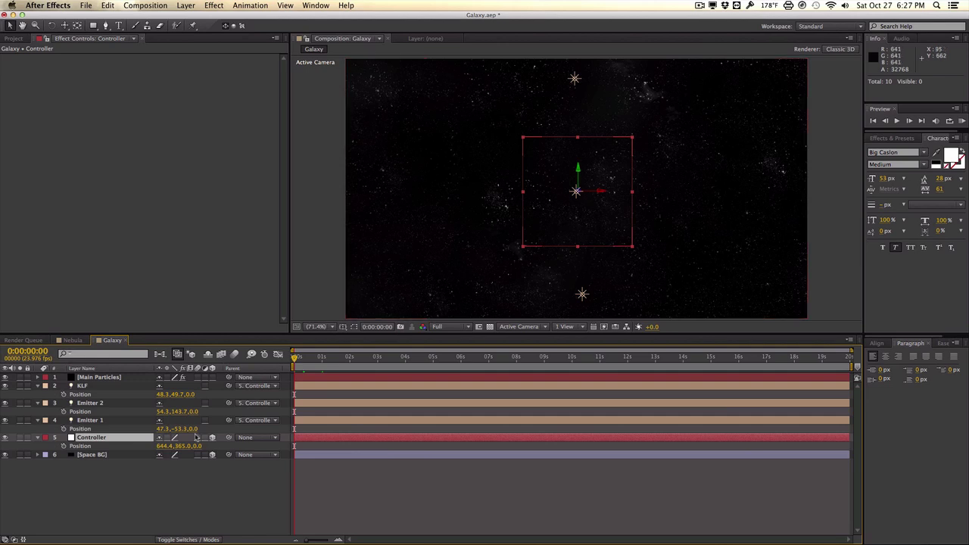
pyautogui.press('r')
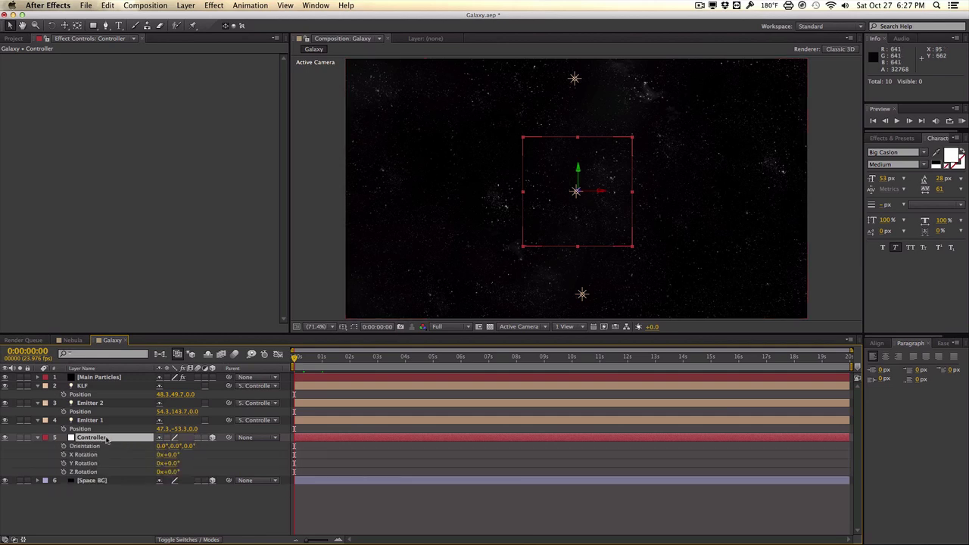
pyautogui.click(64, 472)
pyautogui.moveTo(308, 357); pyautogui.dragTo(321, 357)
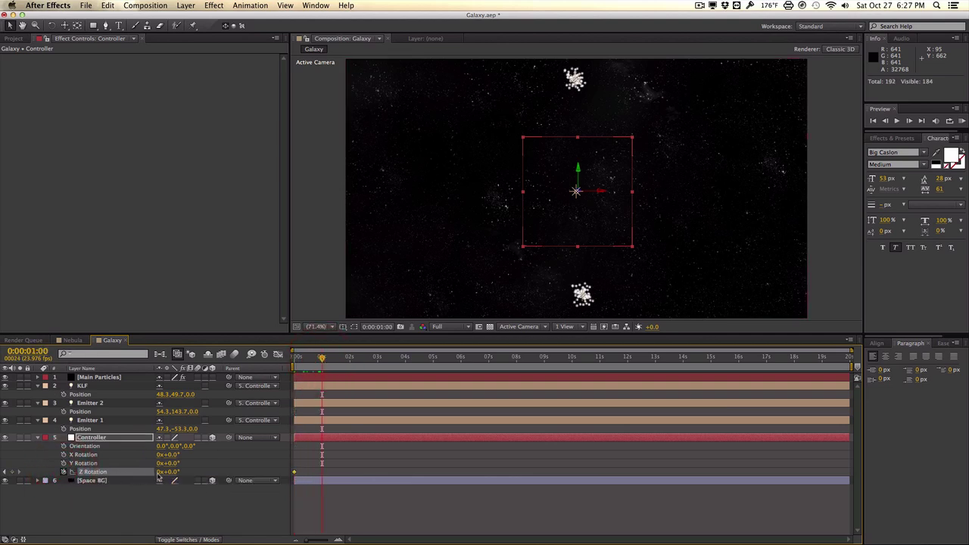
pyautogui.click(159, 471)
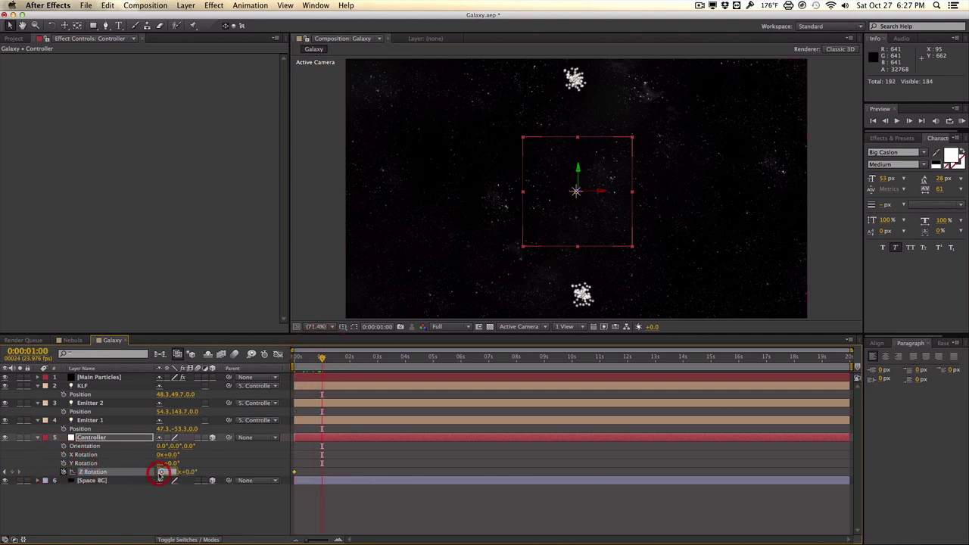
pyautogui.click(239, 463)
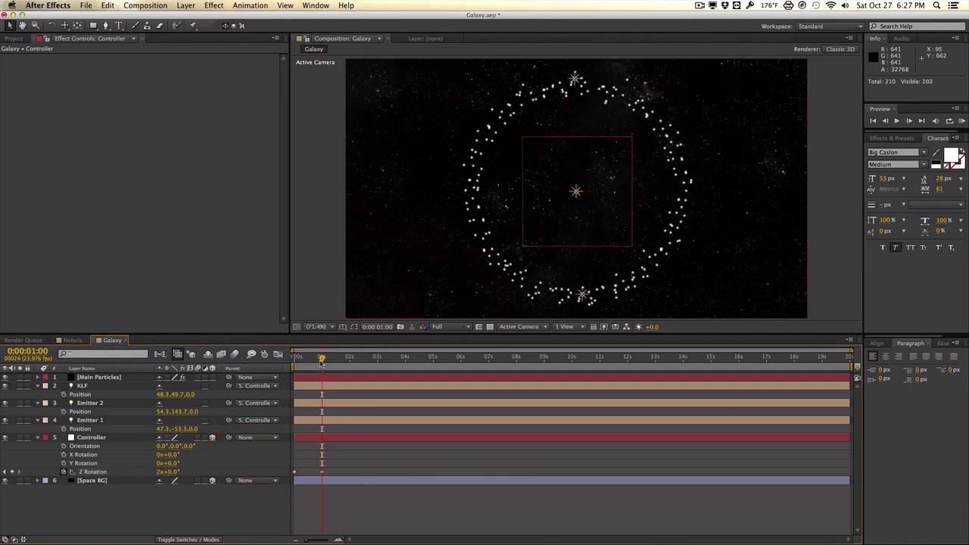
# Step: Animate the Controller null's Scale from 303% at 0:00:00:00 to 125% at 0:00:01:00
pyautogui.moveTo(322, 360)
pyautogui.mouseDown()
pyautogui.moveTo(290, 363)
pyautogui.moveTo(321, 360)
pyautogui.mouseUp()
pyautogui.click(119, 438)
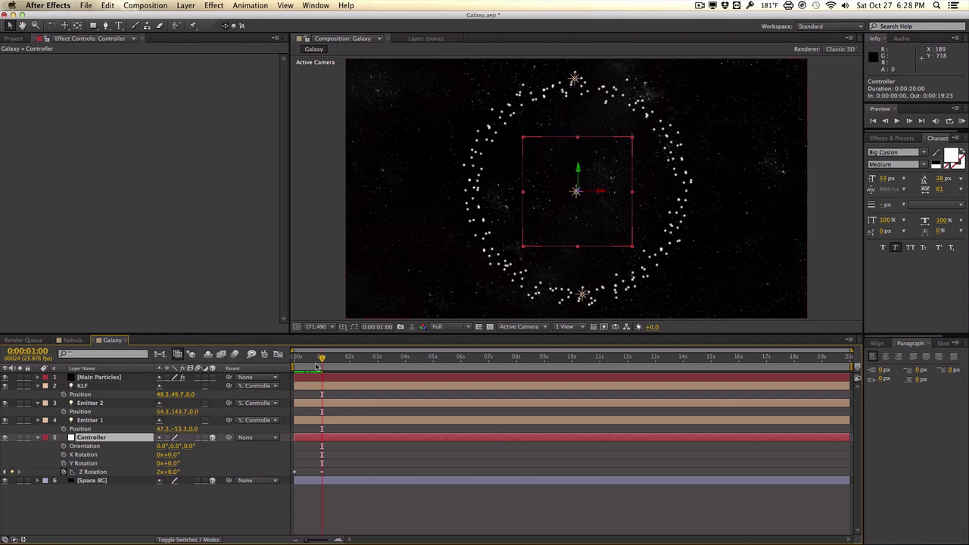
pyautogui.press('Home')
pyautogui.press('s')
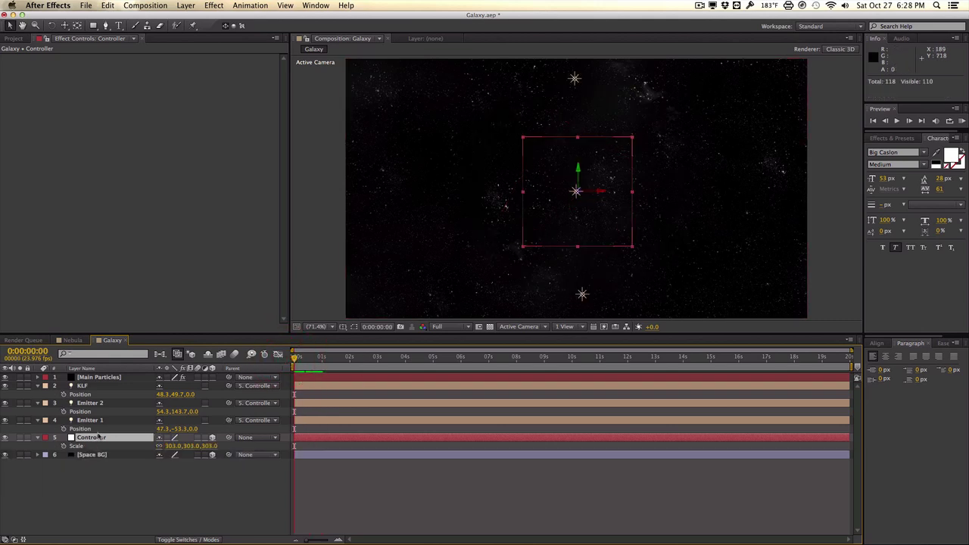
pyautogui.click(64, 446)
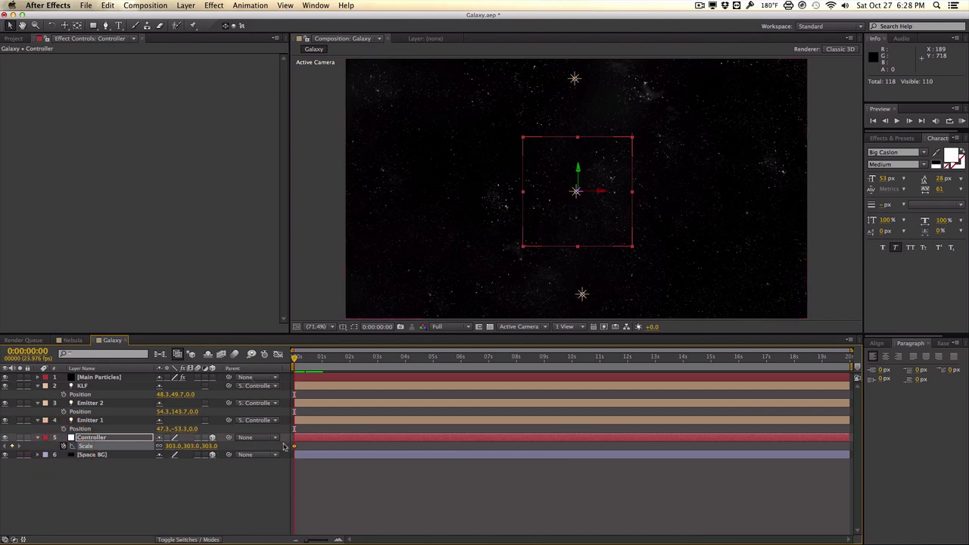
pyautogui.press('s')
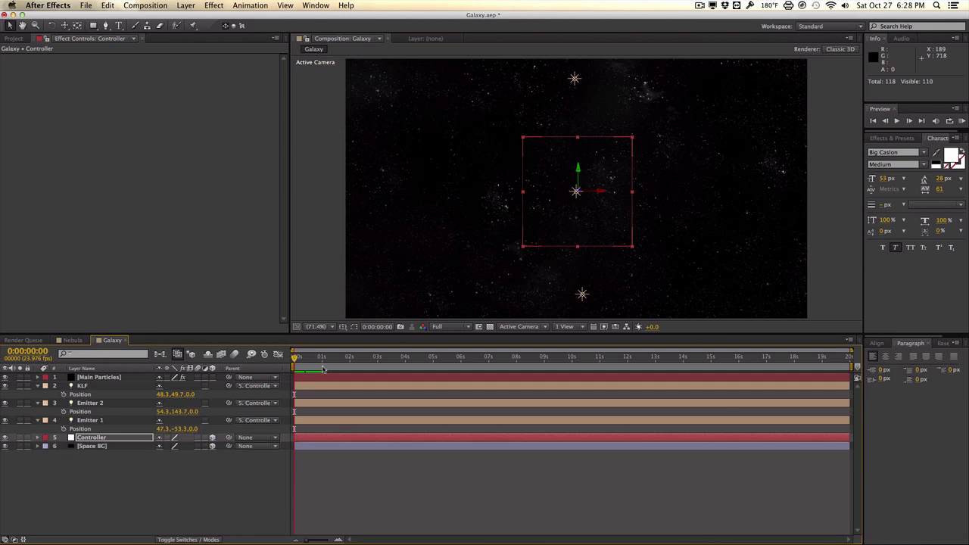
pyautogui.press('u')
pyautogui.click(322, 363)
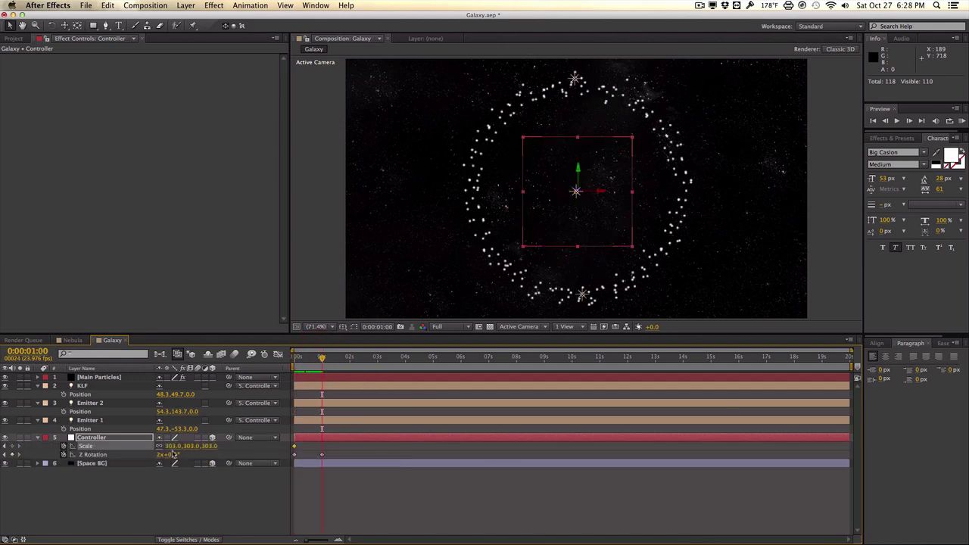
pyautogui.moveTo(173, 448); pyautogui.dragTo(97, 457)
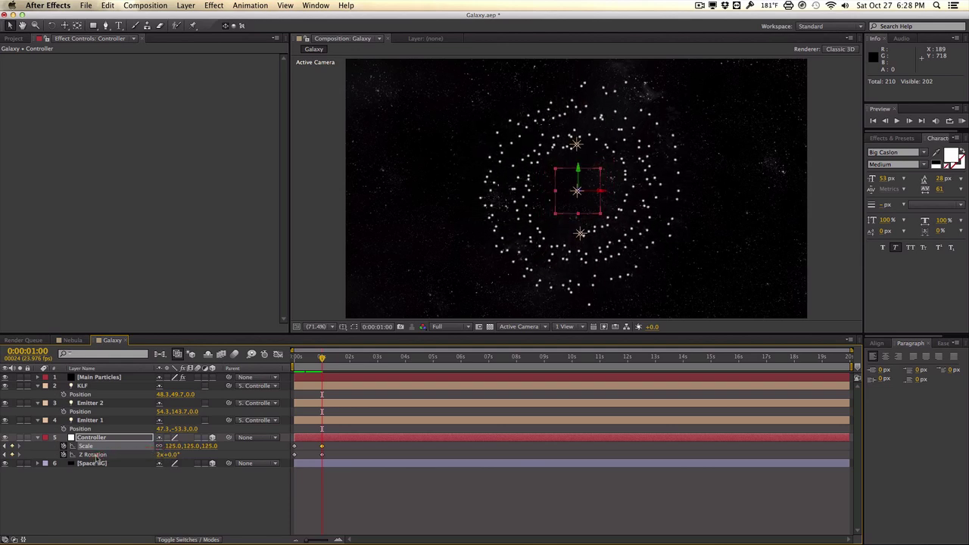
# Step: Preview the spiral up to 0:00:01:00 and set Particles/sec to 1300 in the Main Particles layer's Particular emitter
pyautogui.click(292, 363)
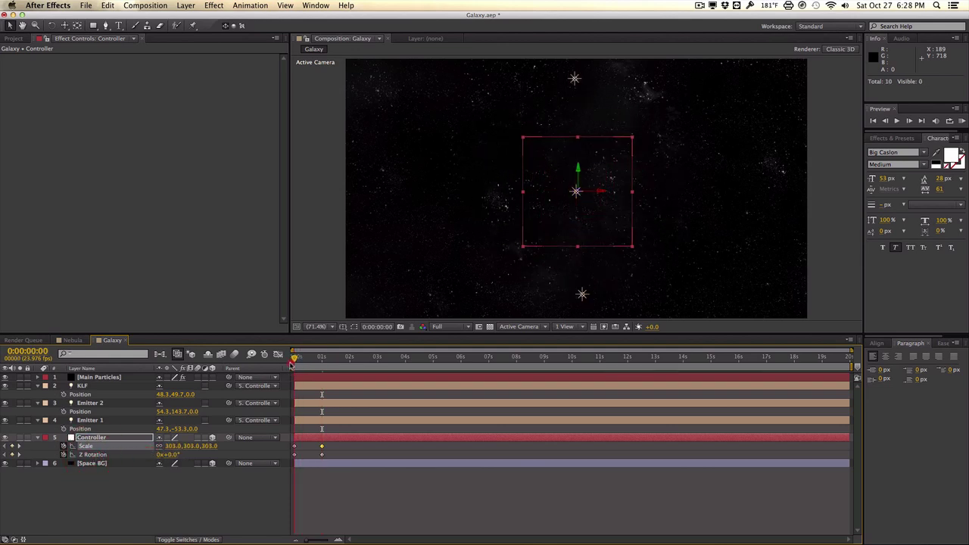
pyautogui.press('space')
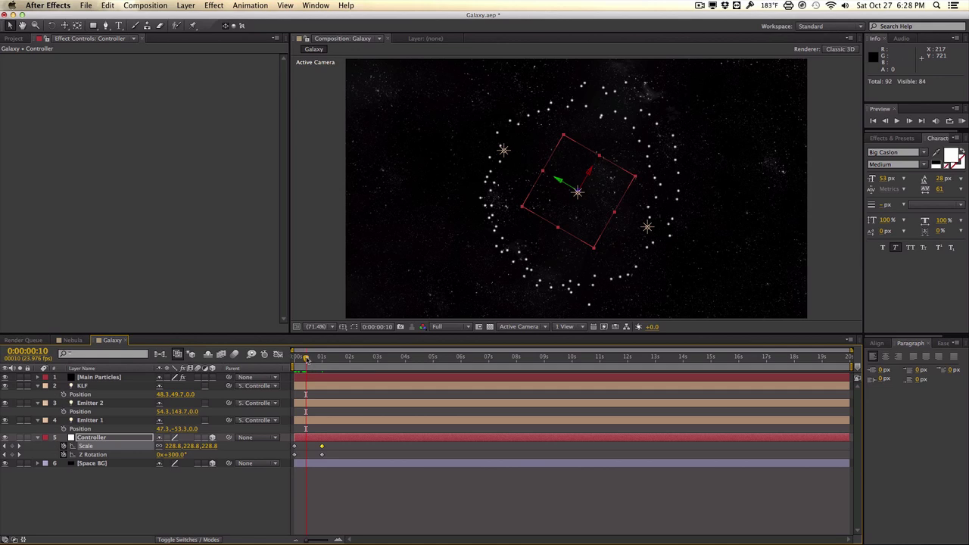
pyautogui.moveTo(306, 358); pyautogui.dragTo(323, 357)
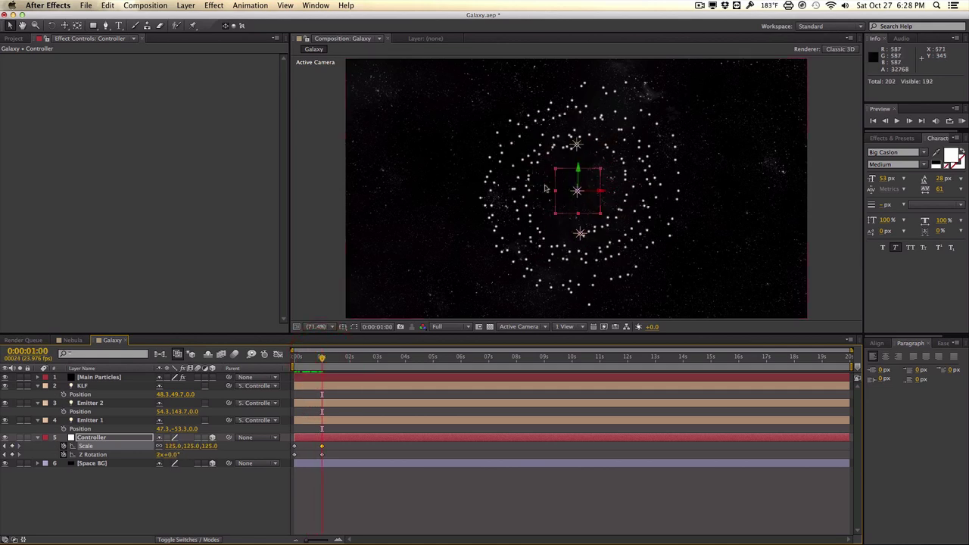
pyautogui.click(133, 378)
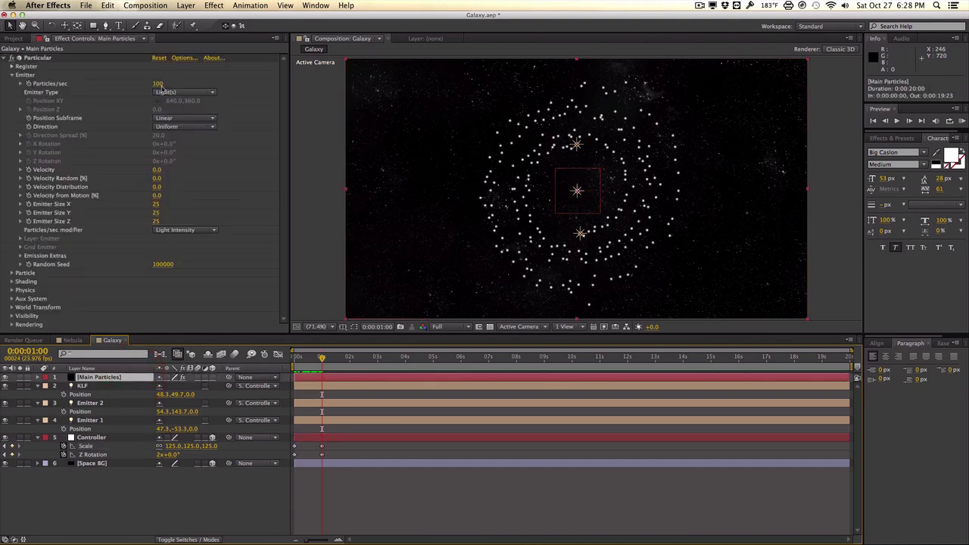
pyautogui.moveTo(161, 87); pyautogui.dragTo(218, 84)
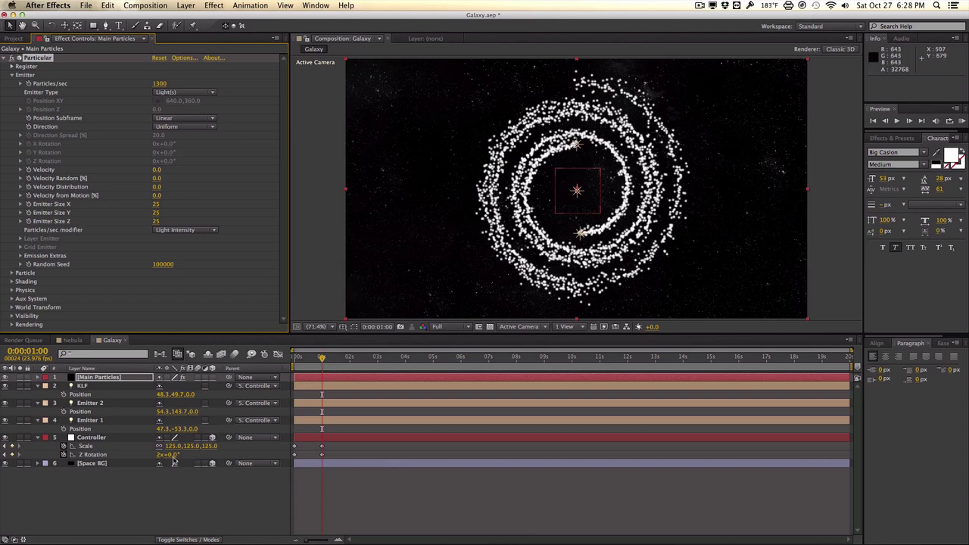
# Step: Set the Controller null's Z Rotation keyframe at 0:00:01:00 to 2x+96° and check the particles up to 0:00:02:00
pyautogui.moveTo(174, 456); pyautogui.dragTo(221, 454)
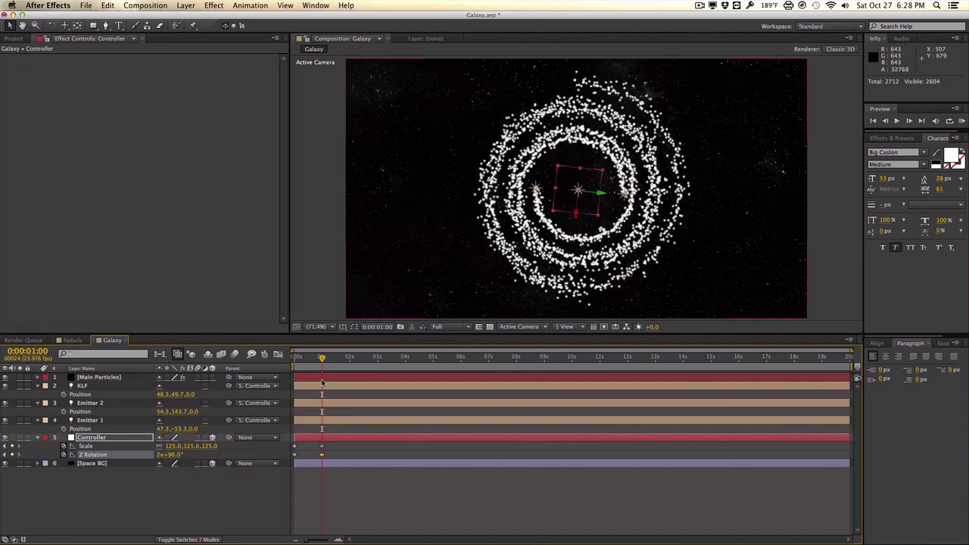
pyautogui.moveTo(317, 361); pyautogui.dragTo(349, 356)
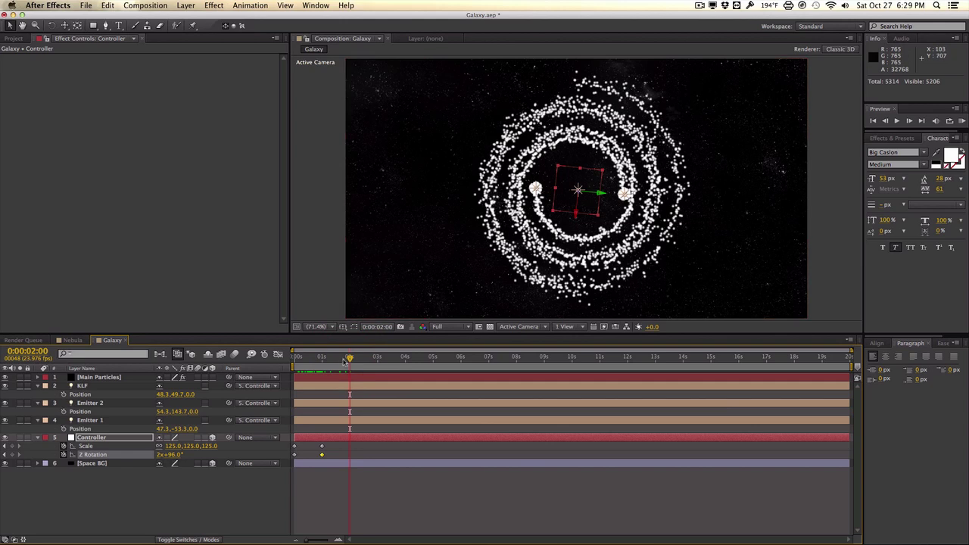
pyautogui.moveTo(349, 360); pyautogui.dragTo(321, 364)
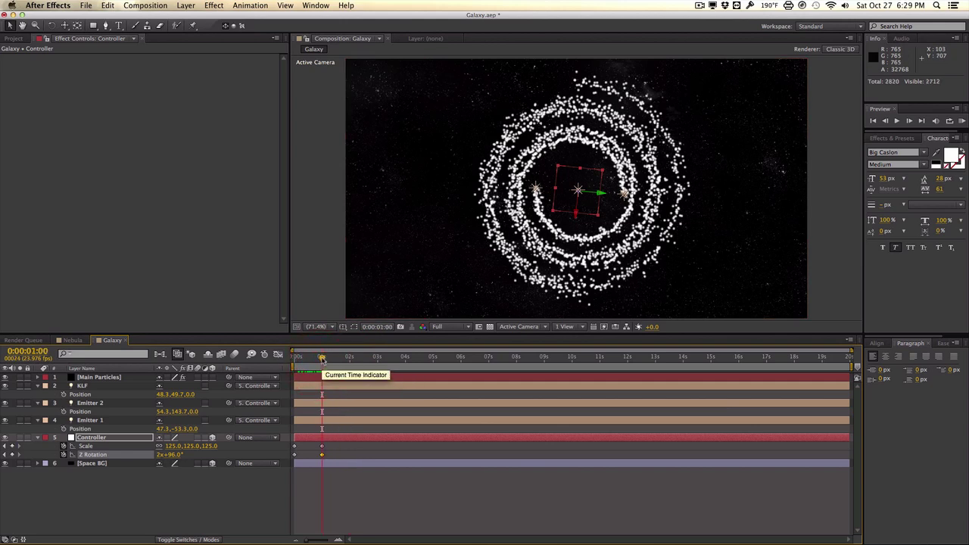
# Step: Animate Main Particles' Physics Time Factor from 1.0 at 0:00:00:23 to 0 at 0:00:01:00 and check the freeze up to 0:00:03:15
pyautogui.moveTo(322, 360); pyautogui.dragTo(320, 360)
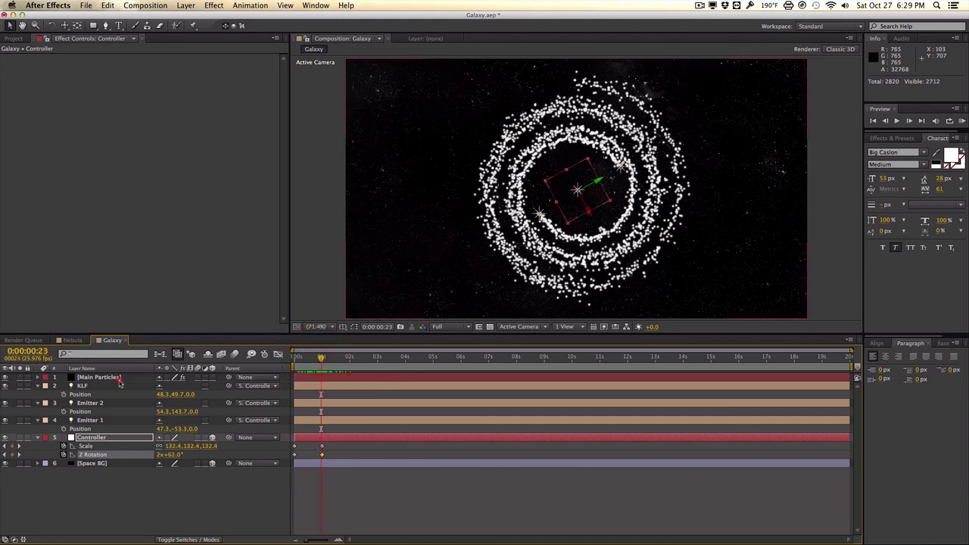
pyautogui.click(100, 377)
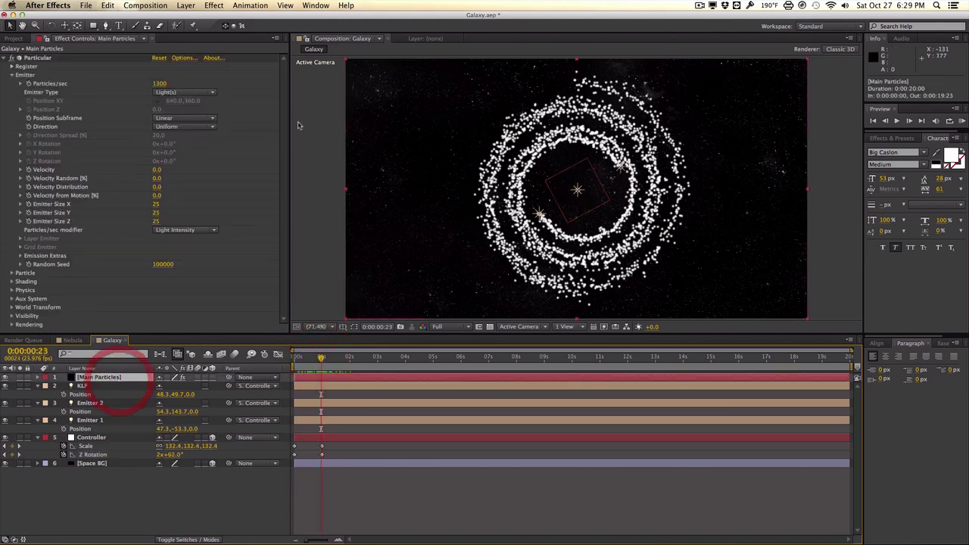
pyautogui.click(11, 290)
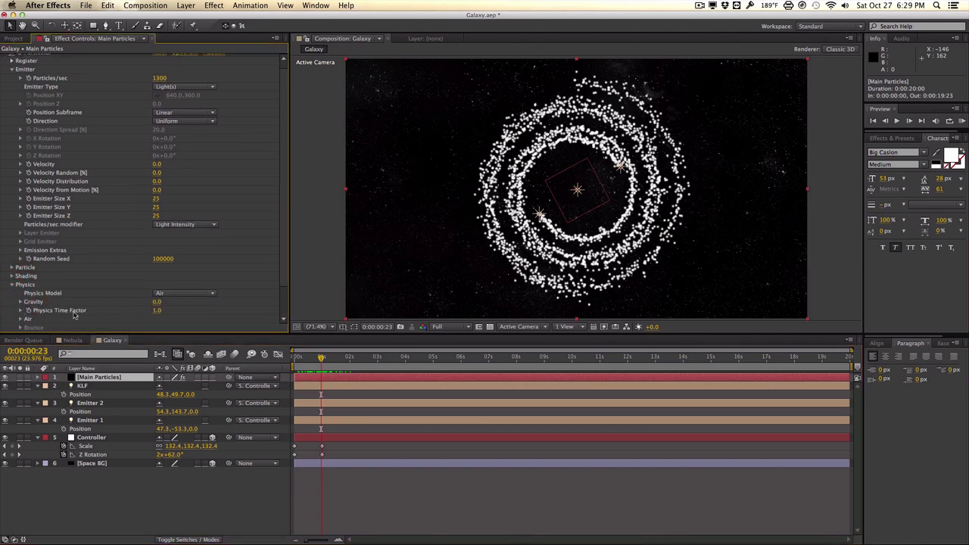
pyautogui.click(28, 310)
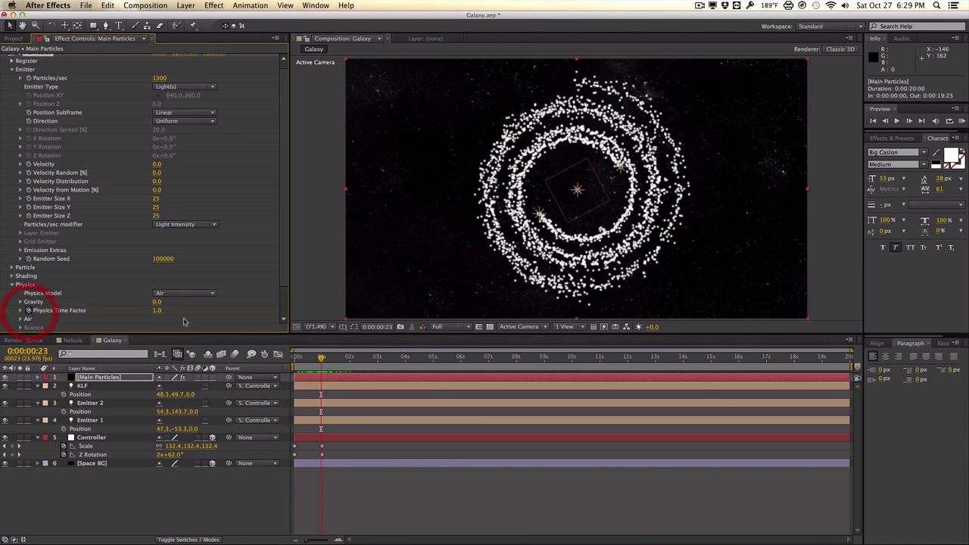
pyautogui.click(322, 361)
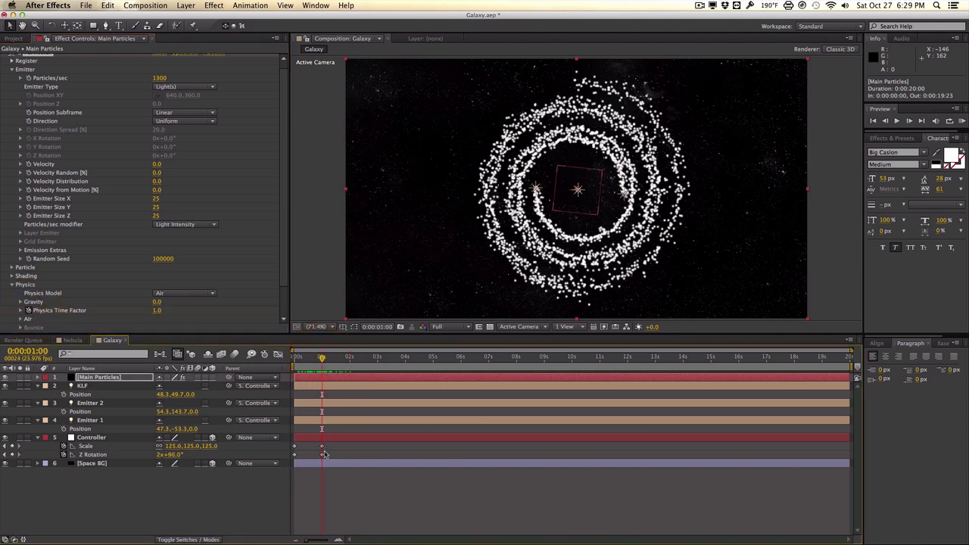
pyautogui.click(159, 311)
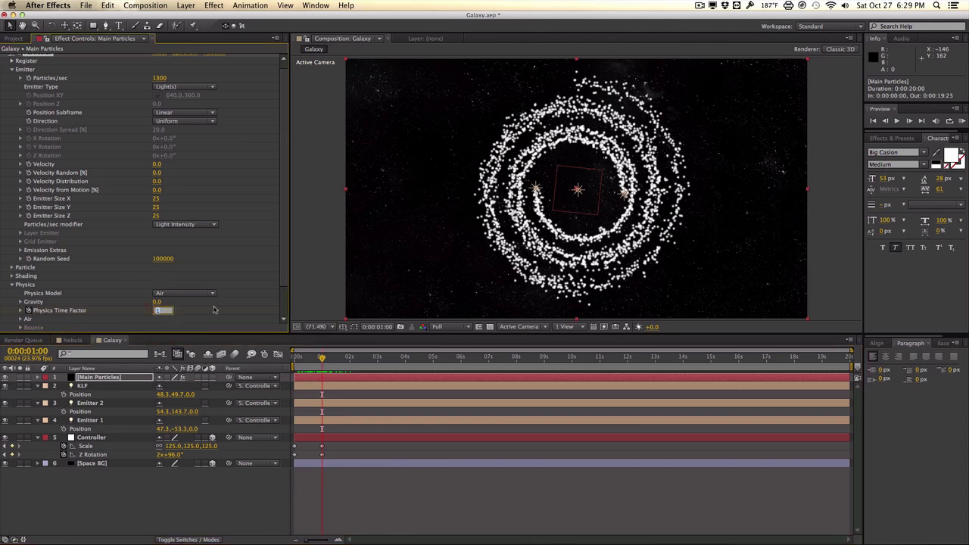
pyautogui.write('0')
pyautogui.press('Return')
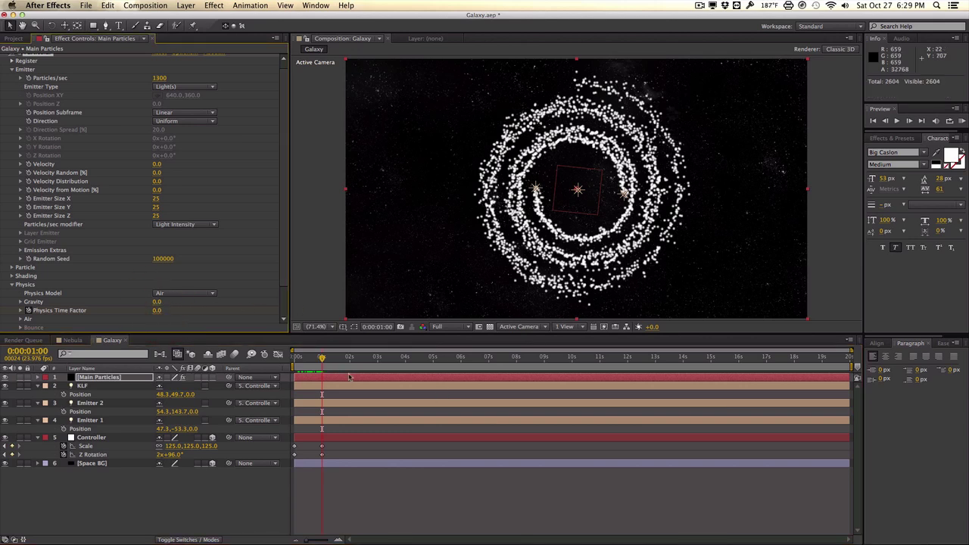
pyautogui.press('u')
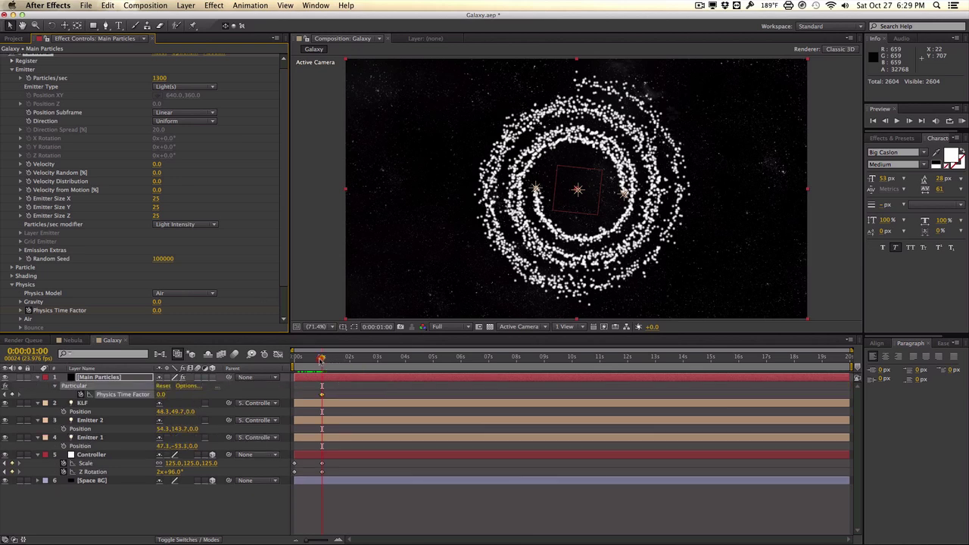
pyautogui.moveTo(321, 360); pyautogui.dragTo(395, 358)
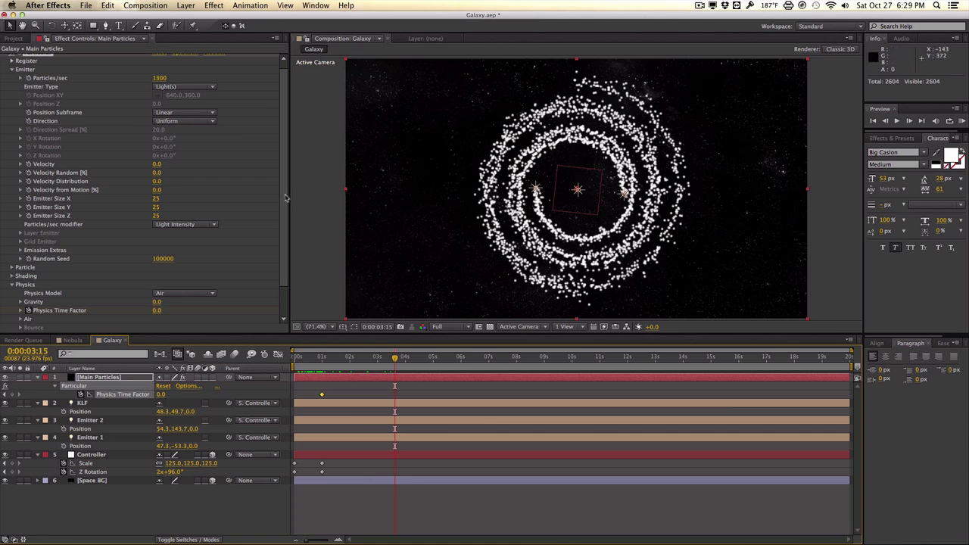
# Step: Set Affect Position to 38 in the Turbulence Field of Particular's Air physics
pyautogui.moveTo(286, 198); pyautogui.dragTo(285, 189)
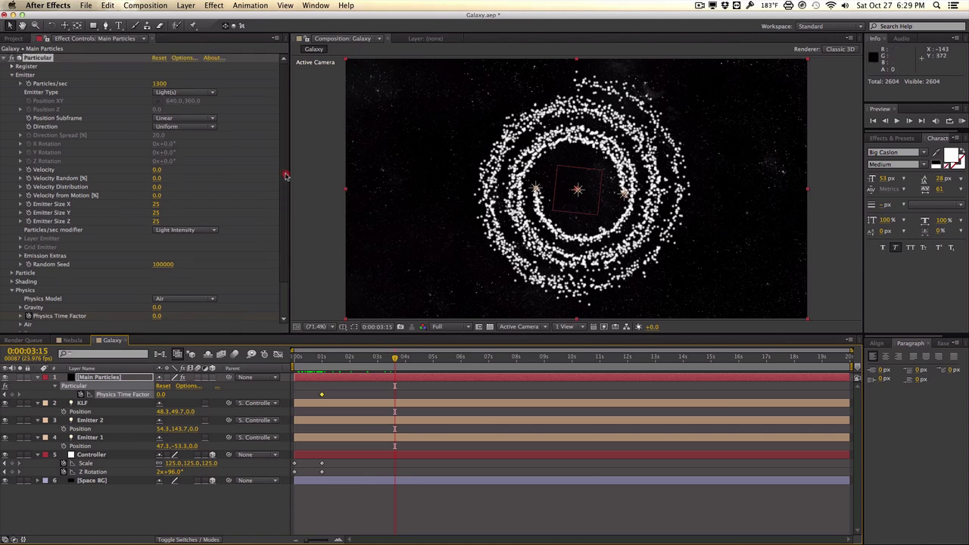
pyautogui.scroll(-2, 285, 176)
pyautogui.click(285, 246)
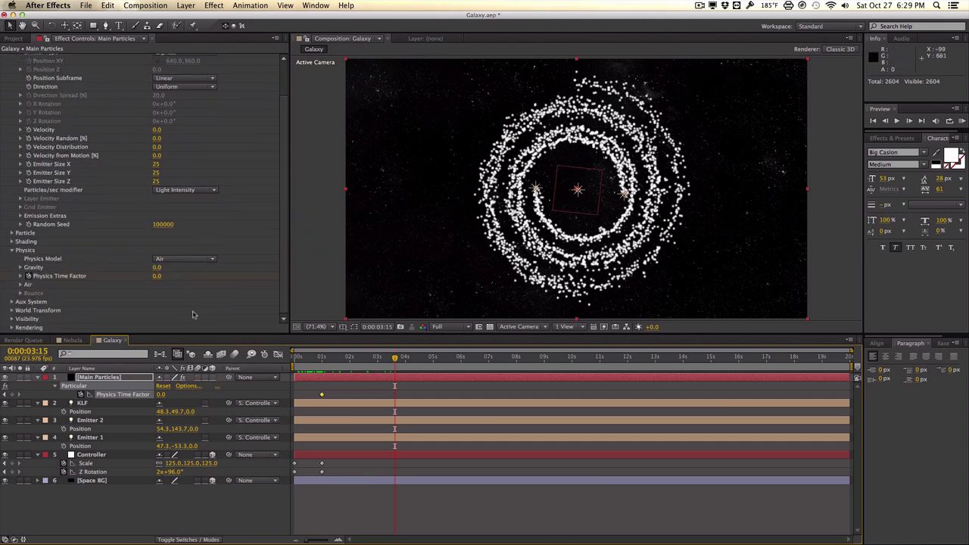
pyautogui.click(21, 284)
pyautogui.scroll(-4, 76, 265)
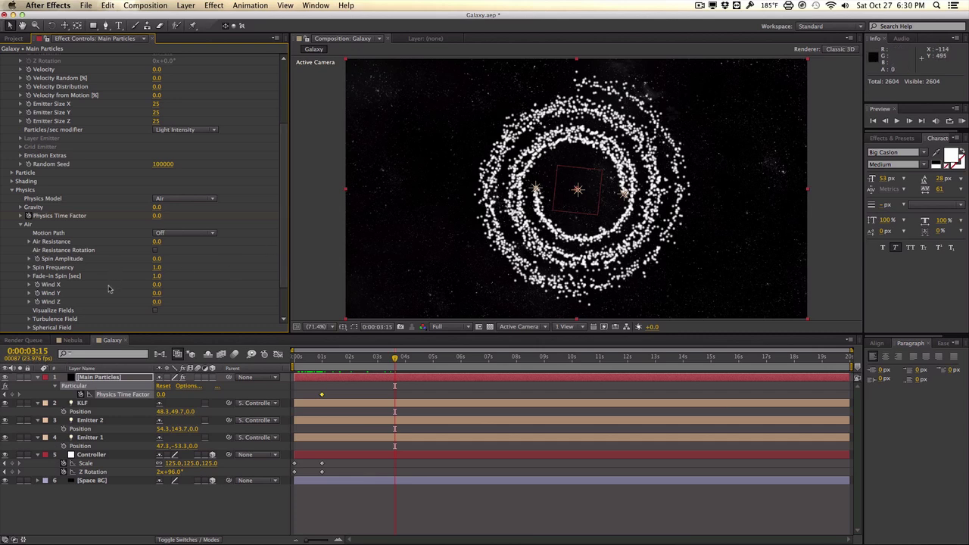
pyautogui.click(29, 320)
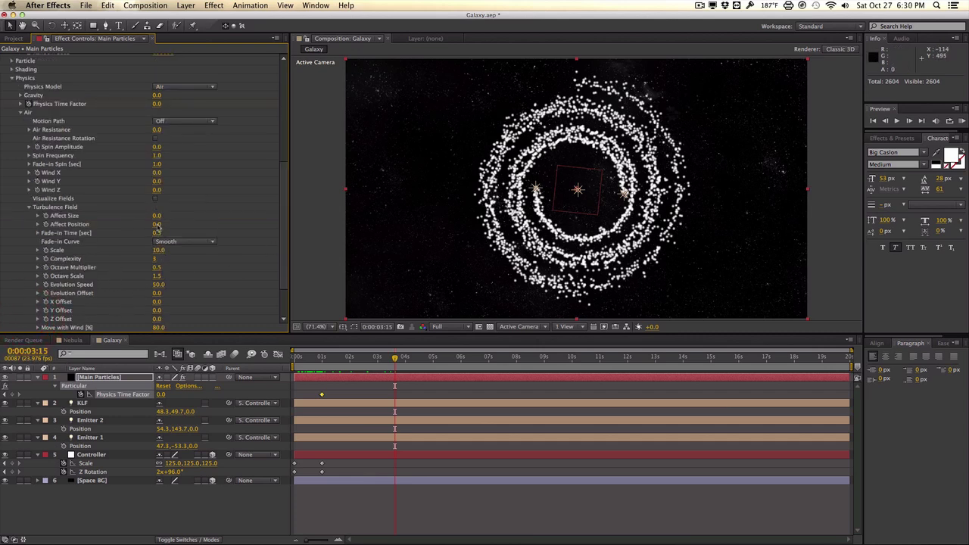
pyautogui.moveTo(156, 225); pyautogui.dragTo(174, 224)
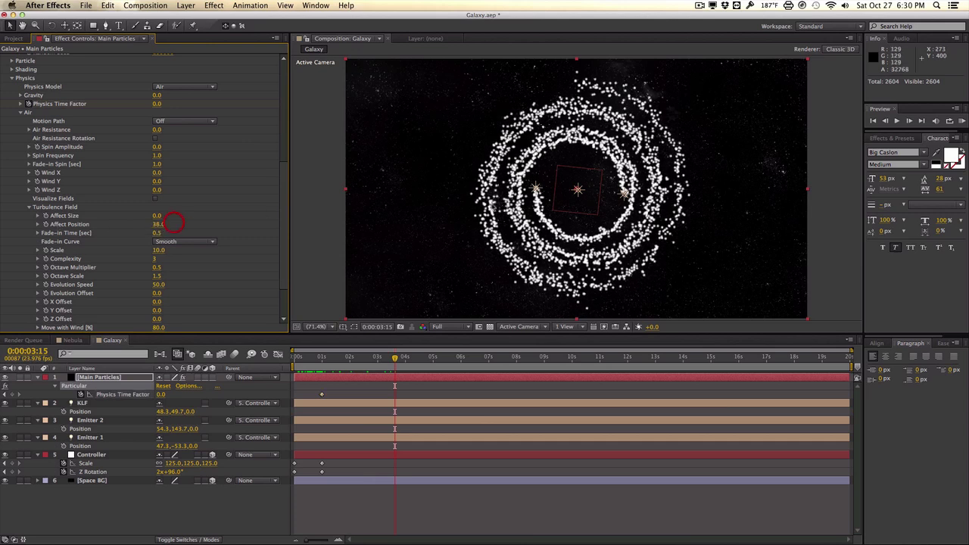
# Step: Set Sphere Feather to 25 in Particular's Particle settings
pyautogui.moveTo(286, 230); pyautogui.dragTo(294, 144)
pyautogui.click(13, 235)
pyautogui.scroll(-3, 13, 235)
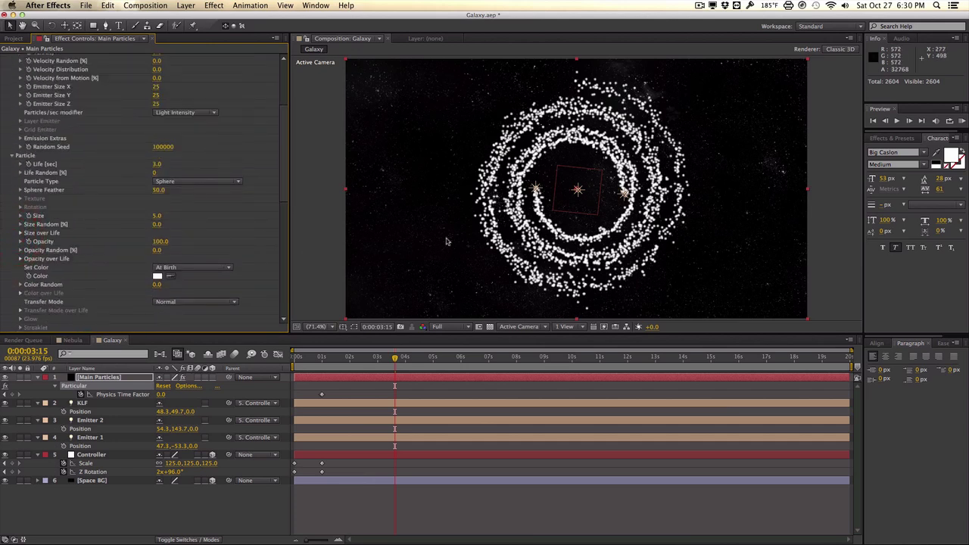
pyautogui.scroll(-1, 284, 197)
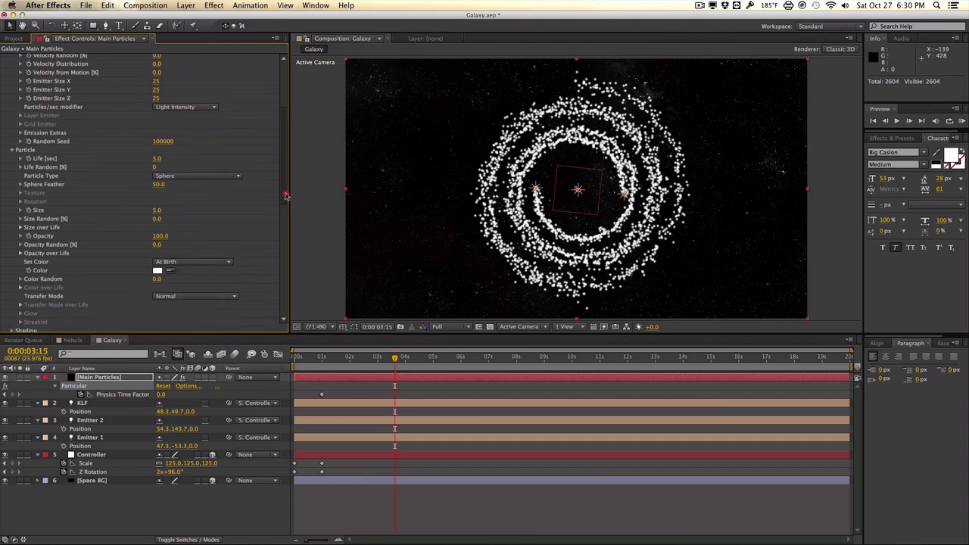
pyautogui.click(158, 172)
pyautogui.write('25')
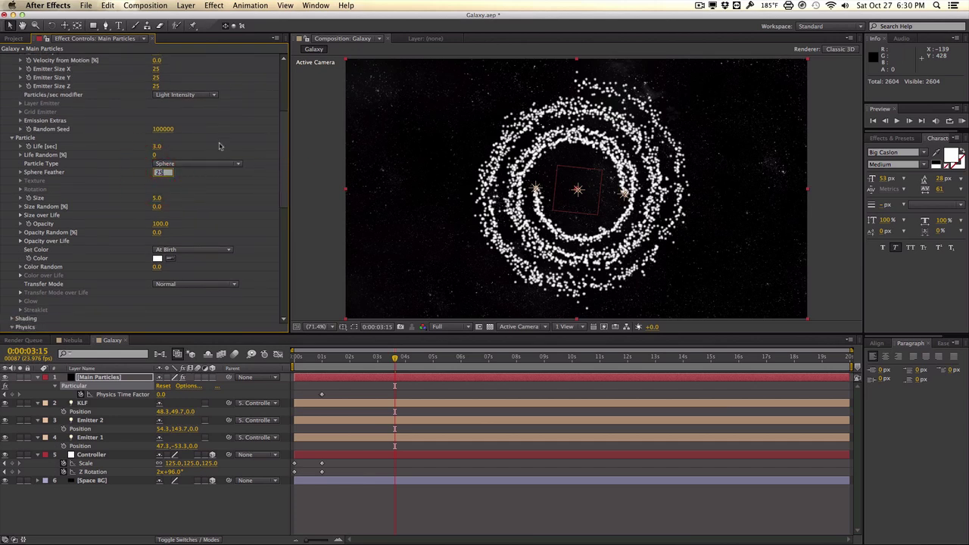
pyautogui.click(220, 143)
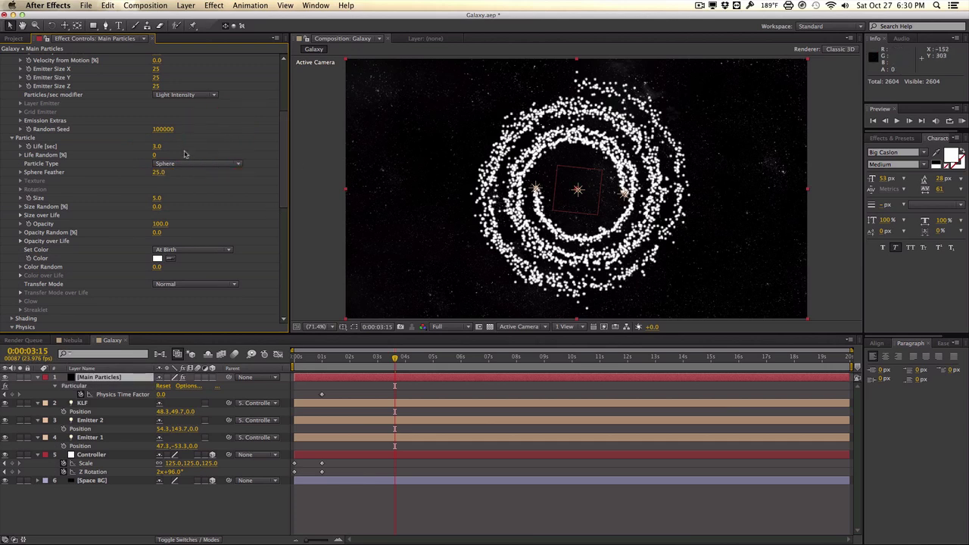
# Step: Set the particles' Size to 2.5, Size Random to 49% and Opacity Random to 49%
pyautogui.click(157, 198)
pyautogui.click(197, 206)
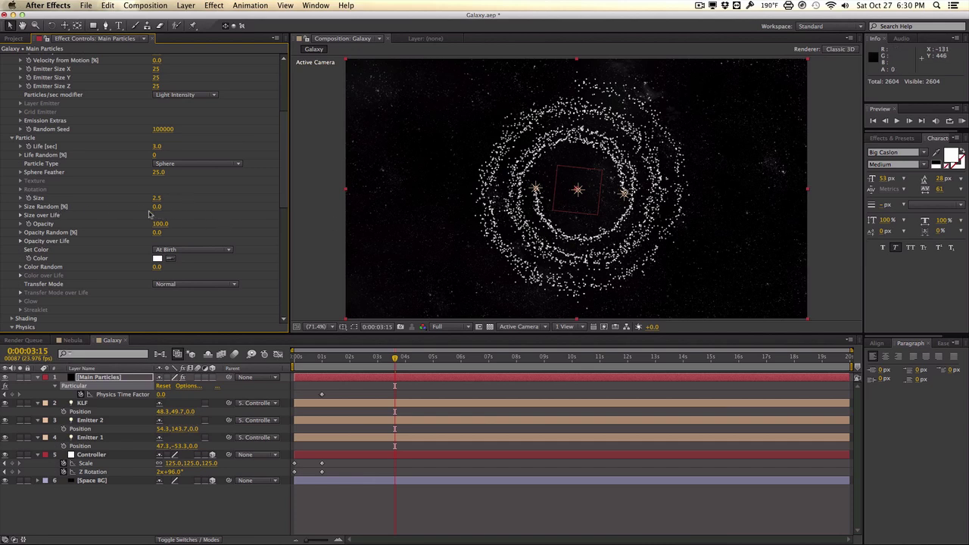
pyautogui.moveTo(157, 210)
pyautogui.mouseDown()
pyautogui.moveTo(193, 209)
pyautogui.moveTo(173, 207)
pyautogui.mouseUp()
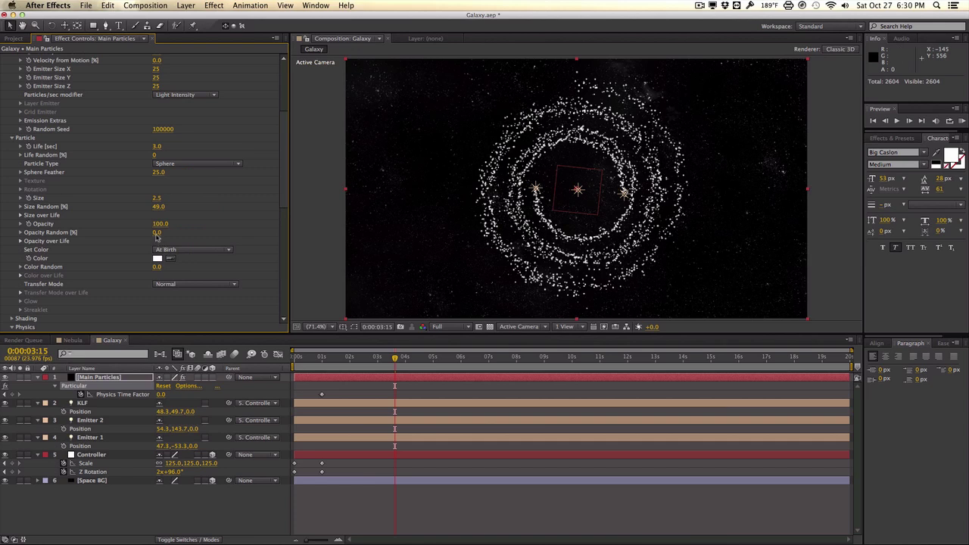
pyautogui.moveTo(163, 232); pyautogui.dragTo(181, 230)
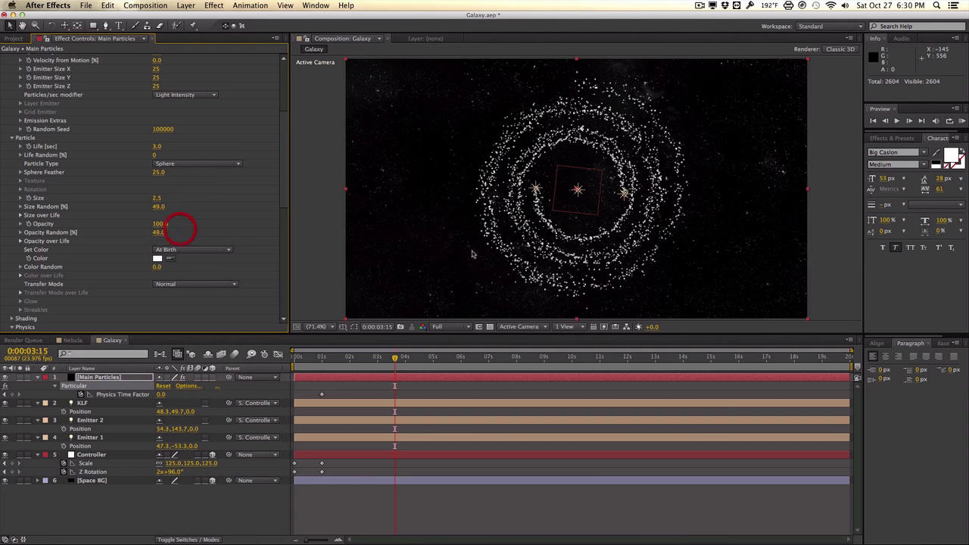
# Step: Set the particles' Set Color to Over Life and apply the black-purple-white preset gradient to Color over Life
pyautogui.click(201, 252)
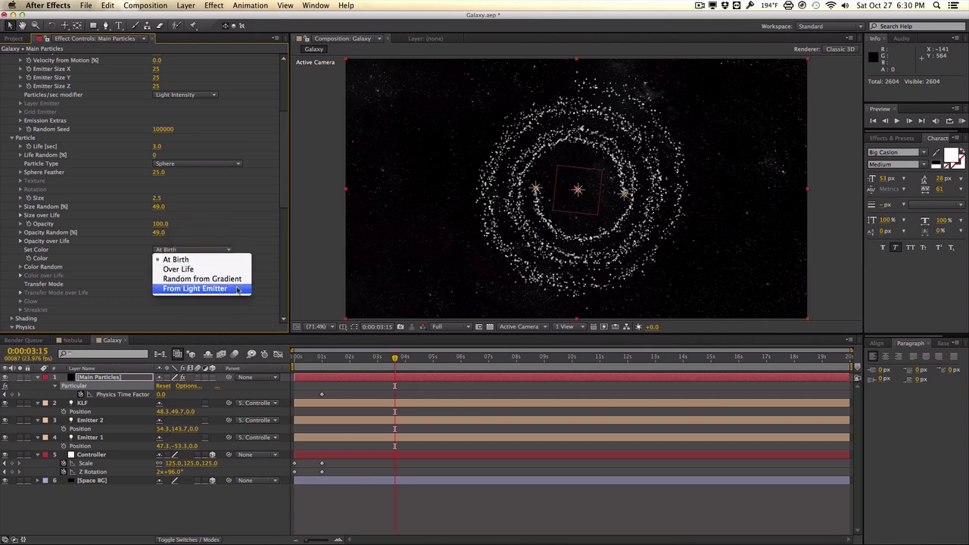
pyautogui.click(216, 271)
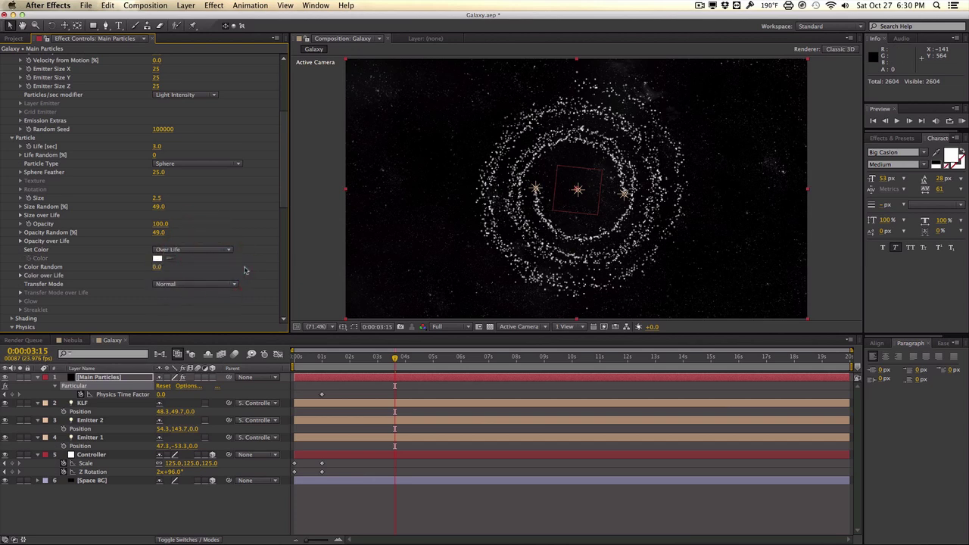
pyautogui.click(21, 276)
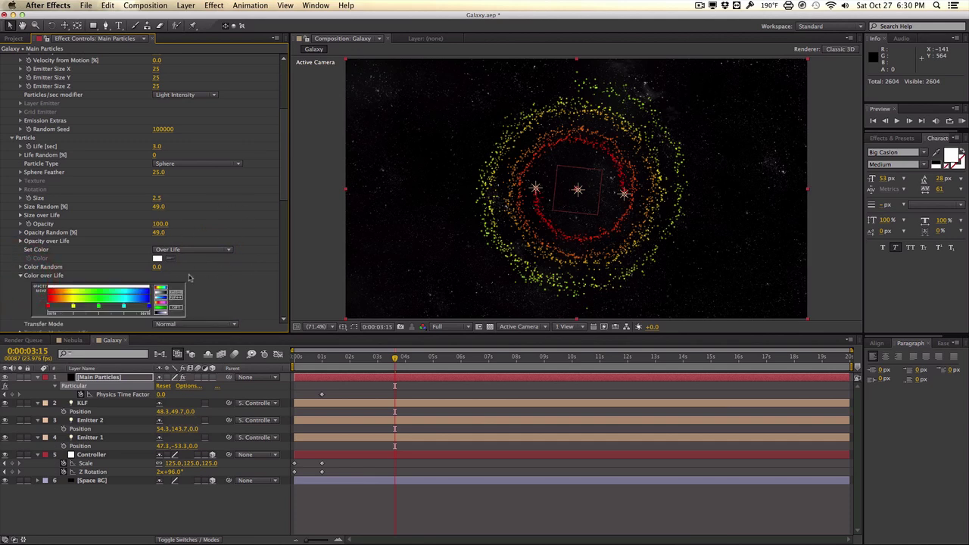
pyautogui.click(165, 307)
# Step: Change the black first stop of the Color over Life gradient to the light peach F4C197
pyautogui.moveTo(283, 190); pyautogui.dragTo(283, 206)
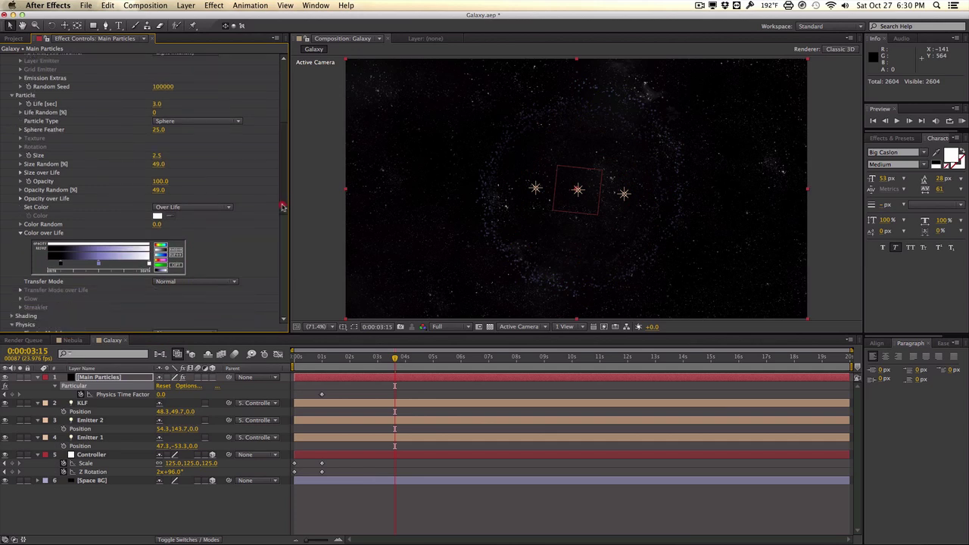
pyautogui.doubleClick(60, 264)
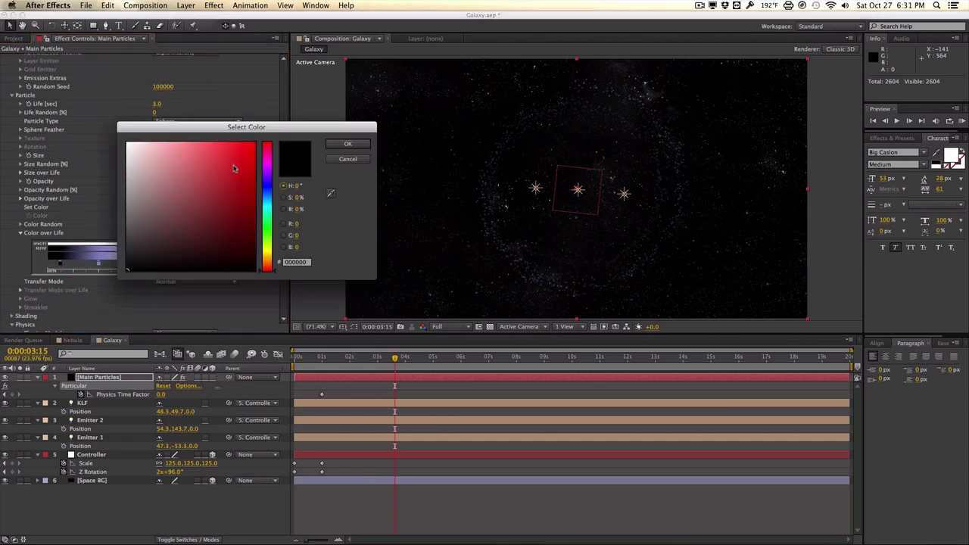
pyautogui.moveTo(271, 250); pyautogui.dragTo(268, 263)
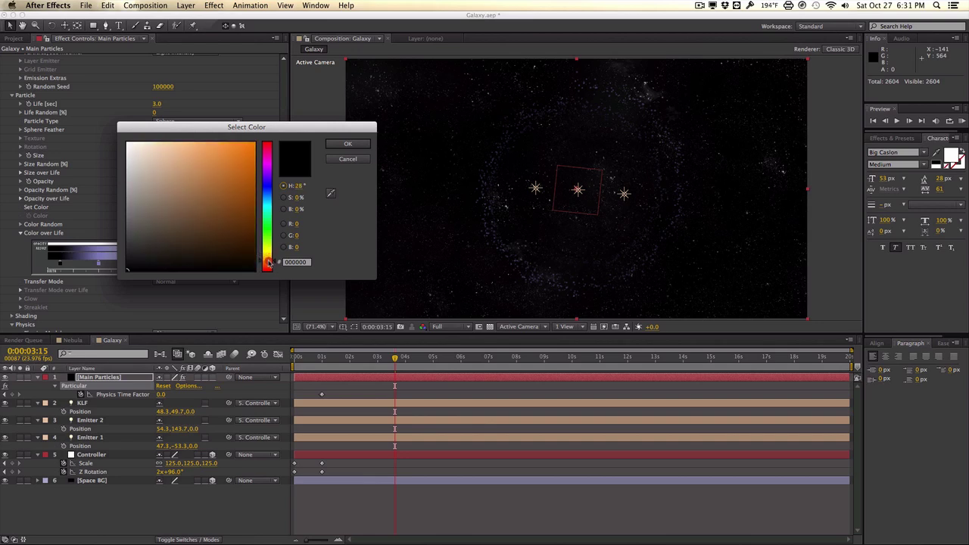
pyautogui.moveTo(171, 162); pyautogui.dragTo(177, 149)
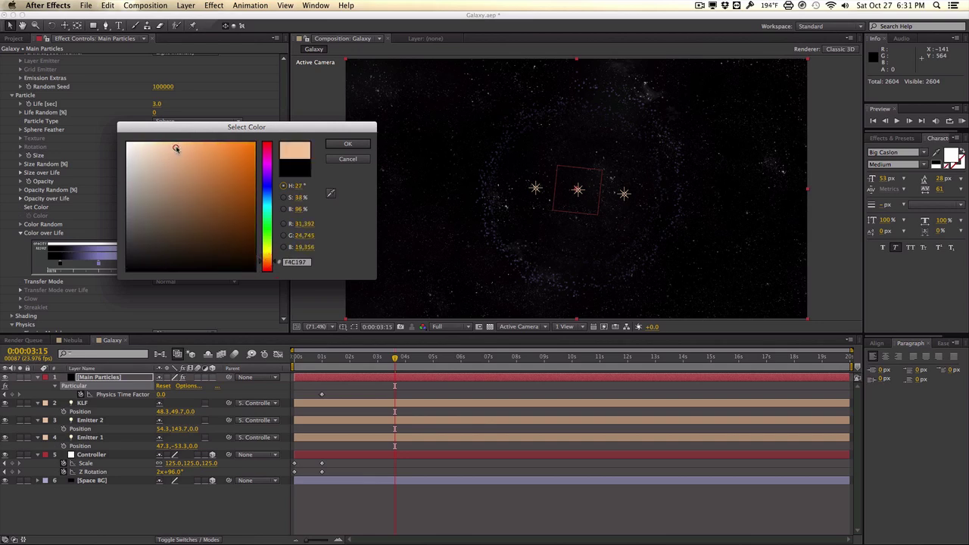
pyautogui.click(347, 144)
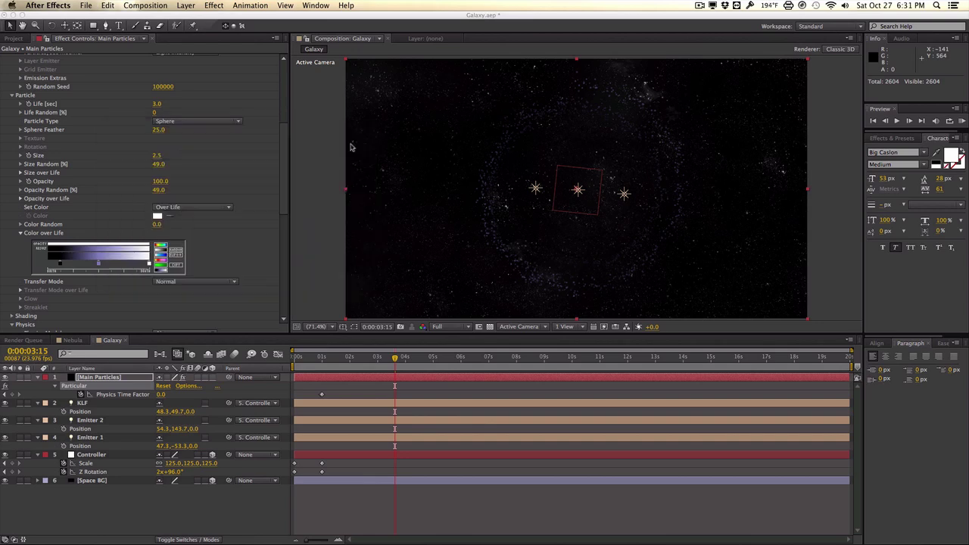
# Step: Change the white last stop of the Color over Life gradient to the orange FF8759
pyautogui.doubleClick(149, 264)
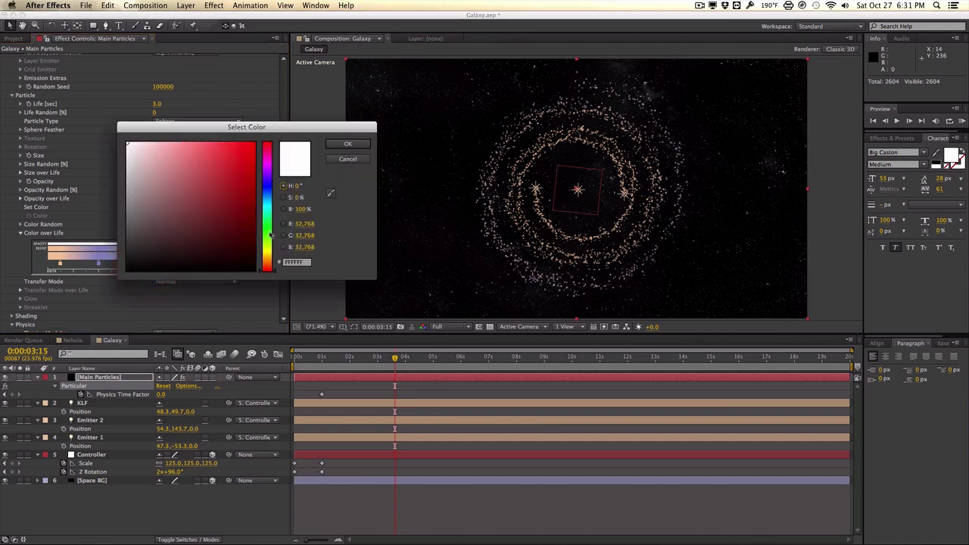
pyautogui.click(266, 266)
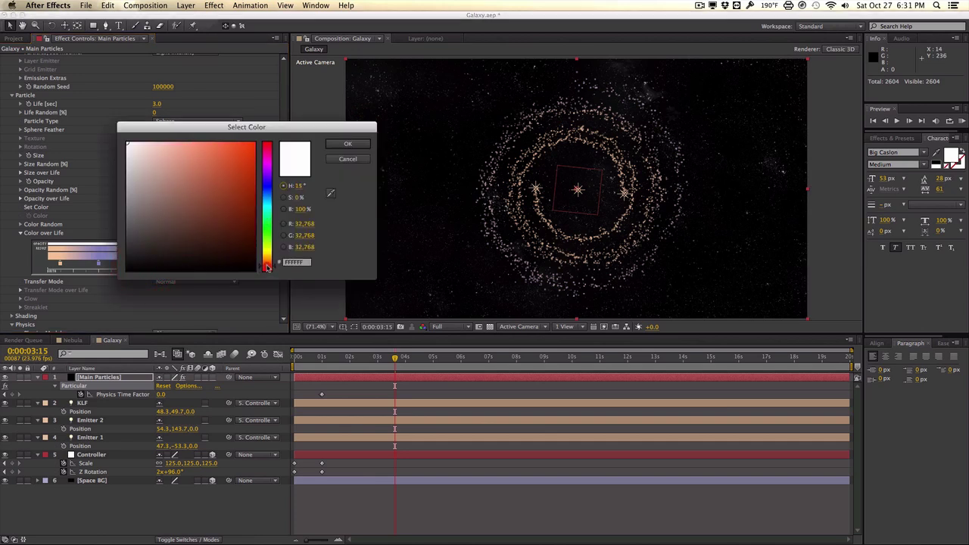
pyautogui.moveTo(200, 143); pyautogui.dragTo(210, 142)
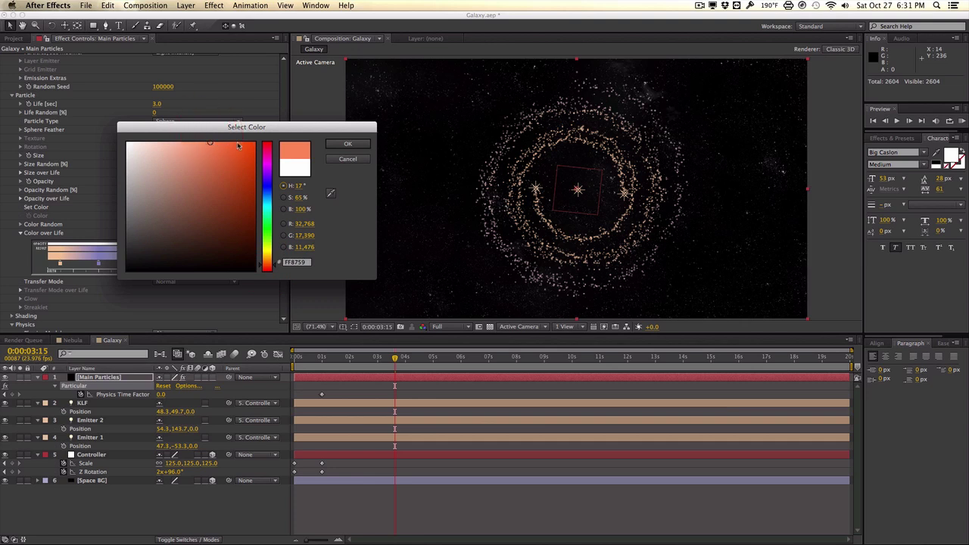
pyautogui.click(336, 144)
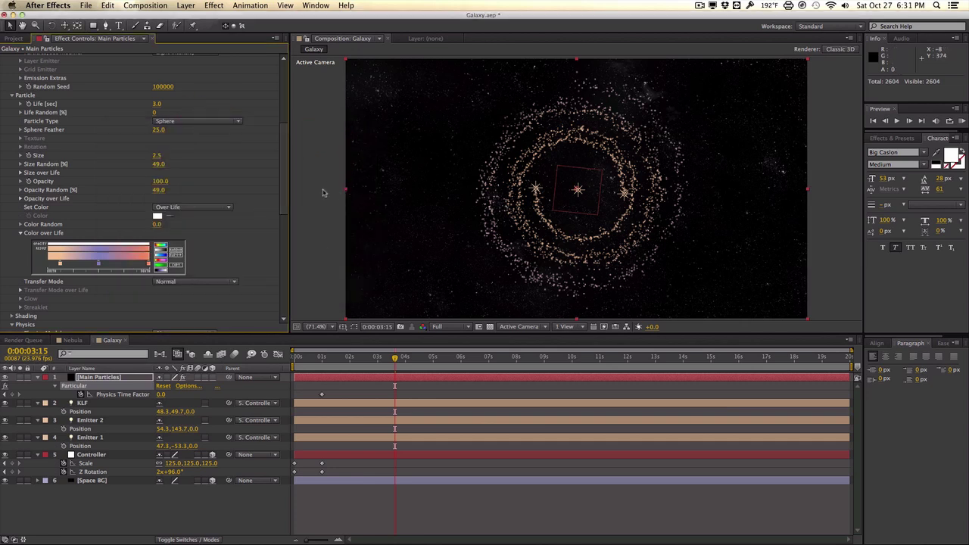
# Step: Move the purple and orange gradient stops closer to the start and deepen the orange stop to FD7743
pyautogui.moveTo(148, 263)
pyautogui.mouseDown()
pyautogui.moveTo(84, 264)
pyautogui.moveTo(107, 264)
pyautogui.mouseUp()
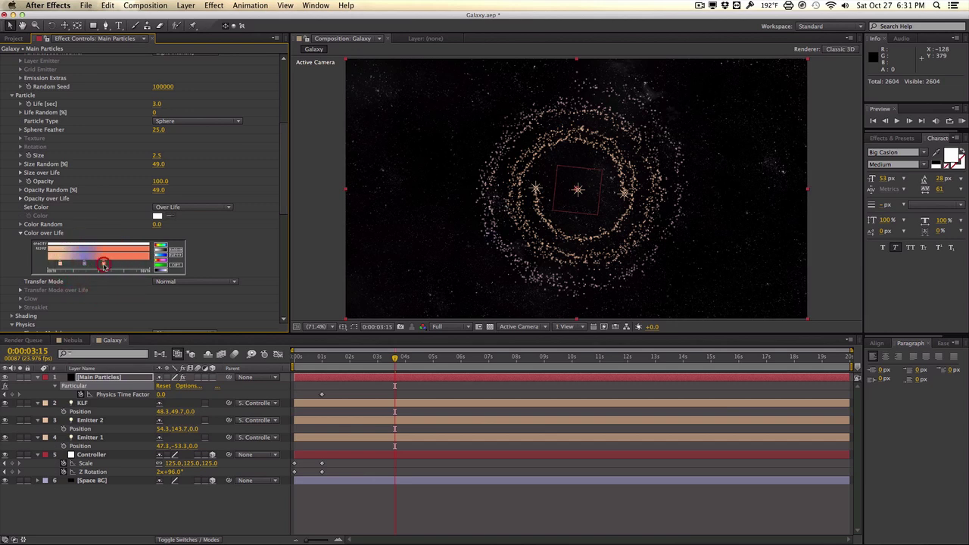
pyautogui.doubleClick(103, 264)
pyautogui.click(224, 153)
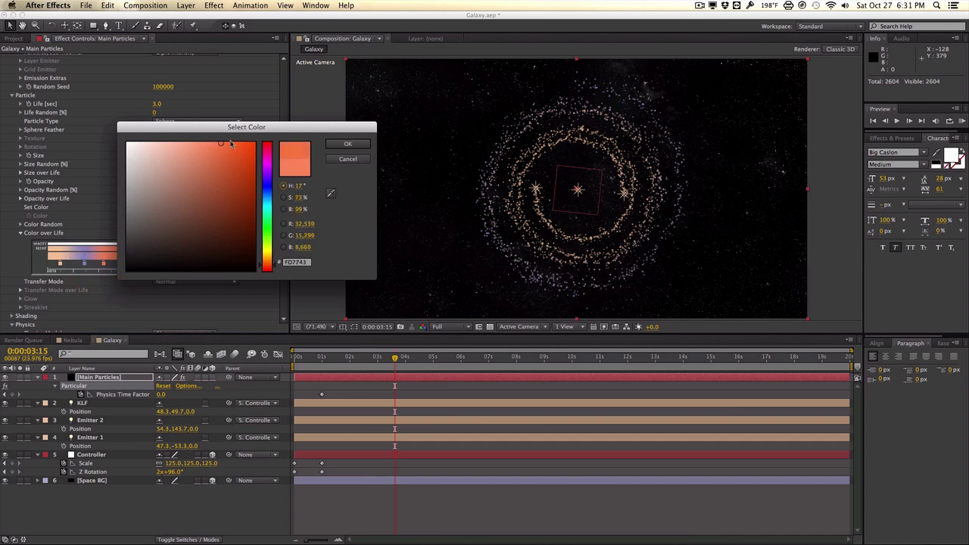
pyautogui.click(333, 144)
# Step: Make the gradient's first peach stop more saturated and shift the purple and orange stops back toward the end
pyautogui.doubleClick(60, 265)
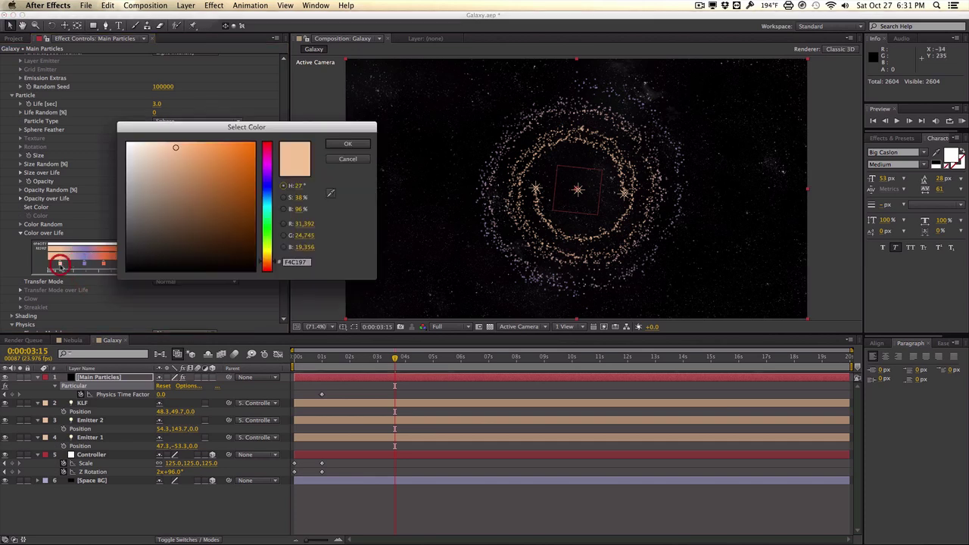
pyautogui.click(188, 144)
pyautogui.click(335, 144)
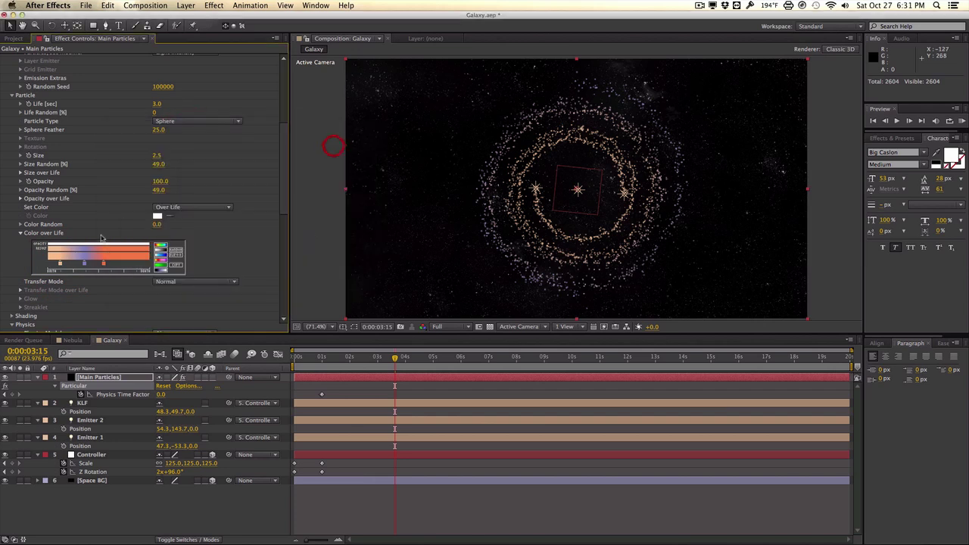
pyautogui.click(130, 265)
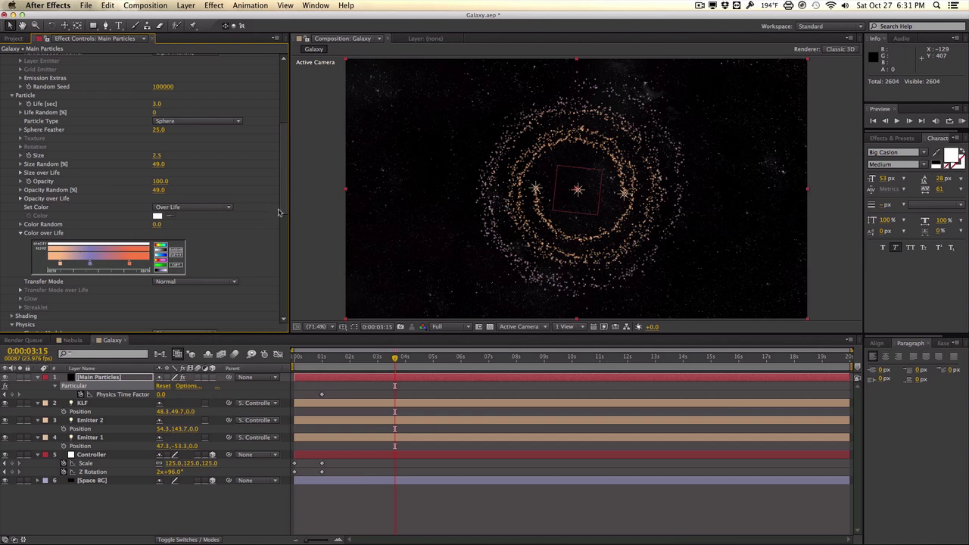
# Step: Raise the emitter's Particles/sec to 1890 and set Emitter Size X to 35 and Emitter Size Y to 31
pyautogui.moveTo(283, 213); pyautogui.dragTo(283, 121)
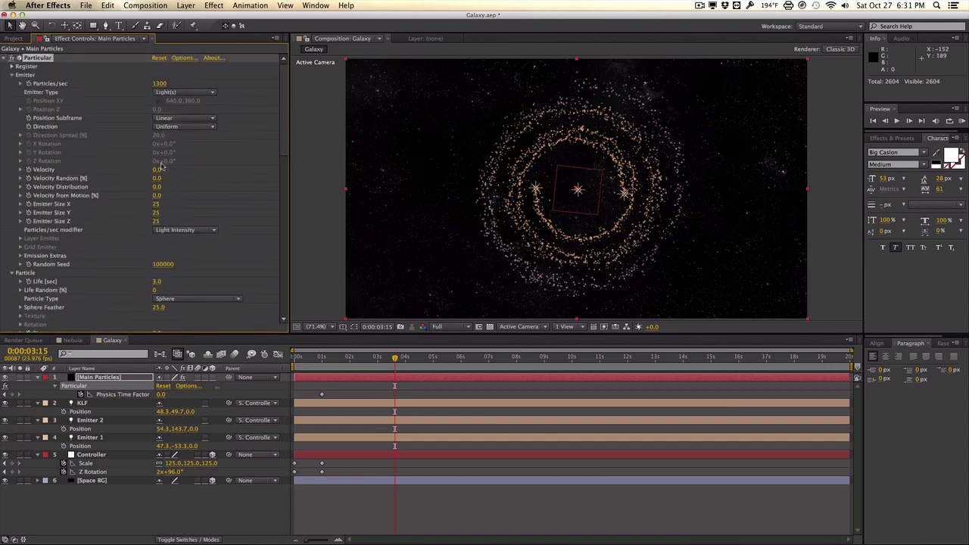
pyautogui.moveTo(181, 84)
pyautogui.mouseDown()
pyautogui.moveTo(201, 82)
pyautogui.moveTo(173, 80)
pyautogui.mouseUp()
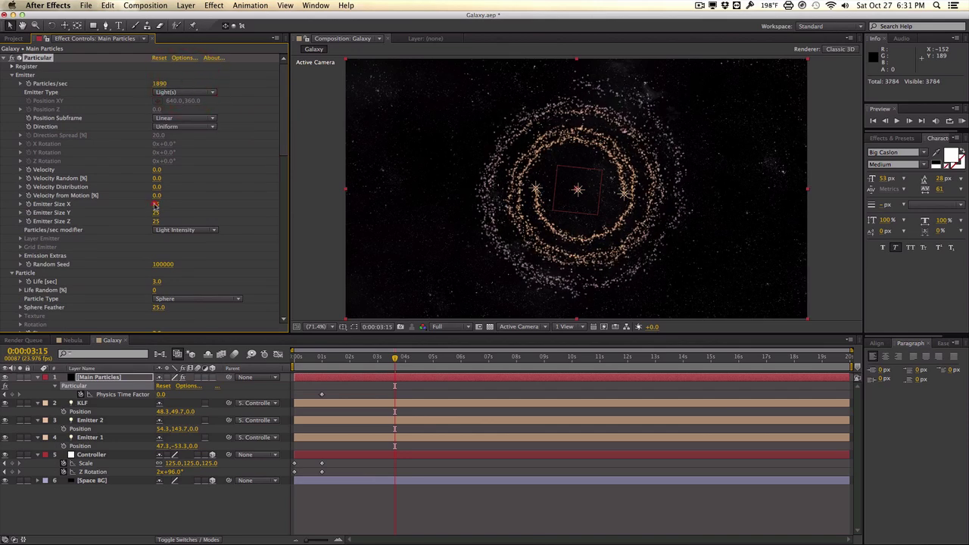
pyautogui.moveTo(156, 205); pyautogui.dragTo(162, 212)
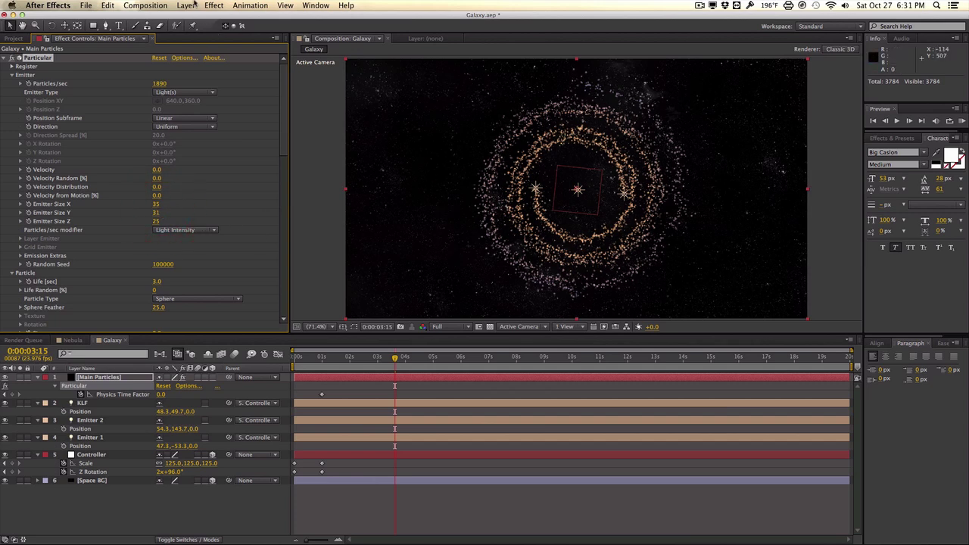
# Step: Add a two-node camera named Camera with depth of field disabled and a different lens preset chosen
pyautogui.click(194, 5)
pyautogui.moveTo(219, 19)
pyautogui.click(362, 50)
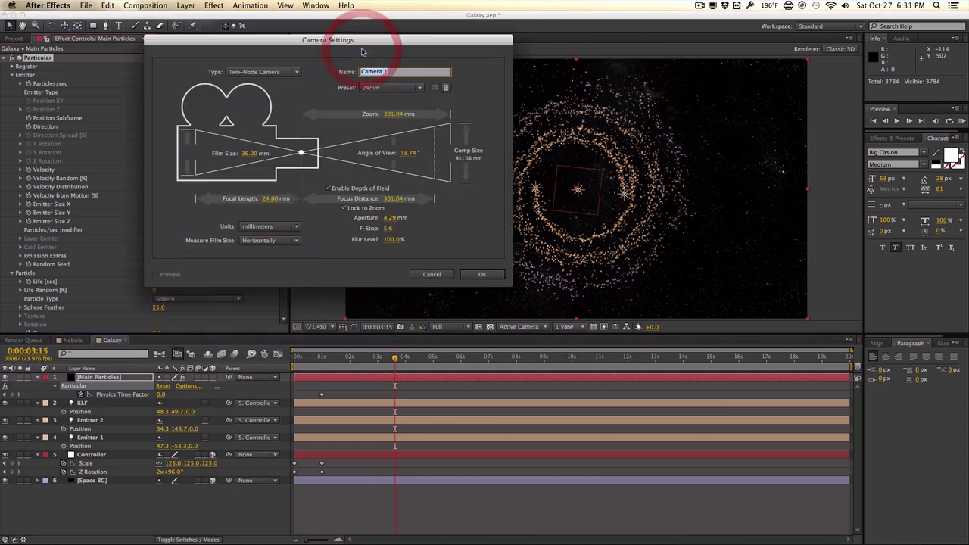
pyautogui.write('C')
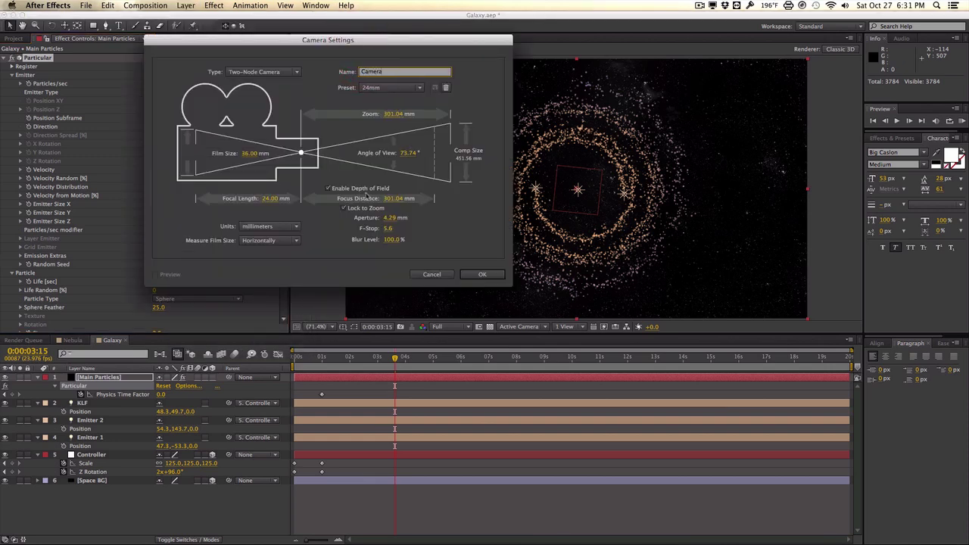
pyautogui.click(327, 189)
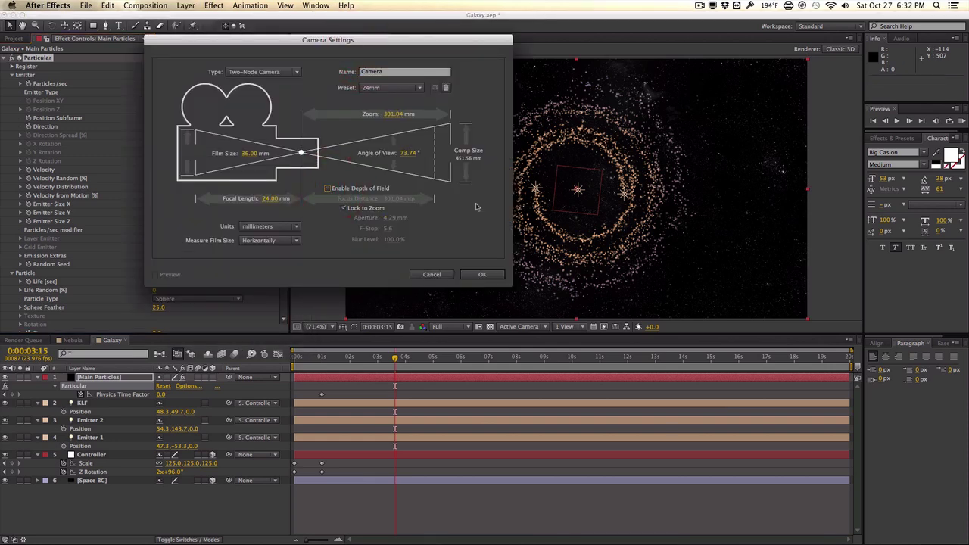
pyautogui.click(400, 88)
pyautogui.click(384, 133)
pyautogui.click(478, 272)
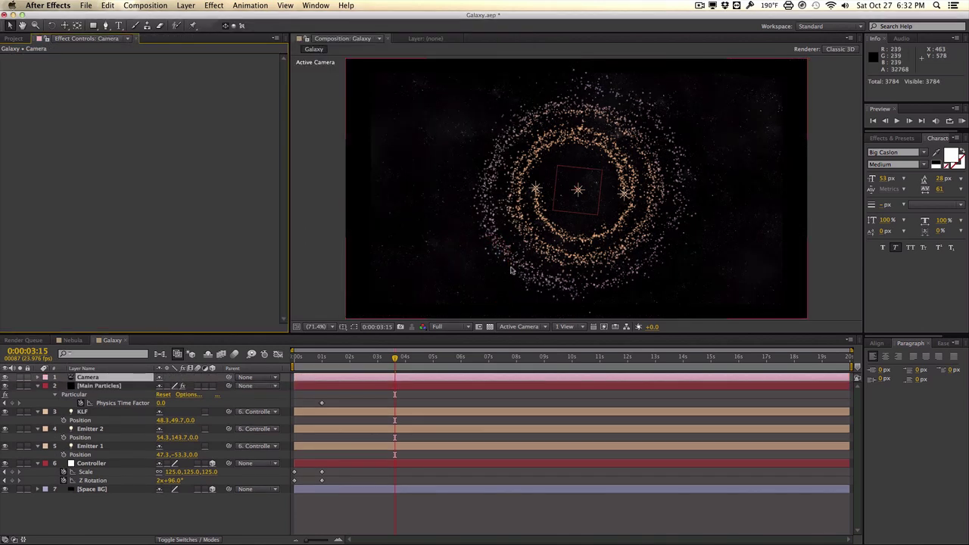
# Step: Bring the camera slightly closer to the galaxy and scale the Space BG layer to 317% to fill the frame
pyautogui.press('c')
pyautogui.moveTo(511, 270)
pyautogui.mouseDown()
pyautogui.moveTo(513, 236)
pyautogui.moveTo(513, 273)
pyautogui.mouseUp()
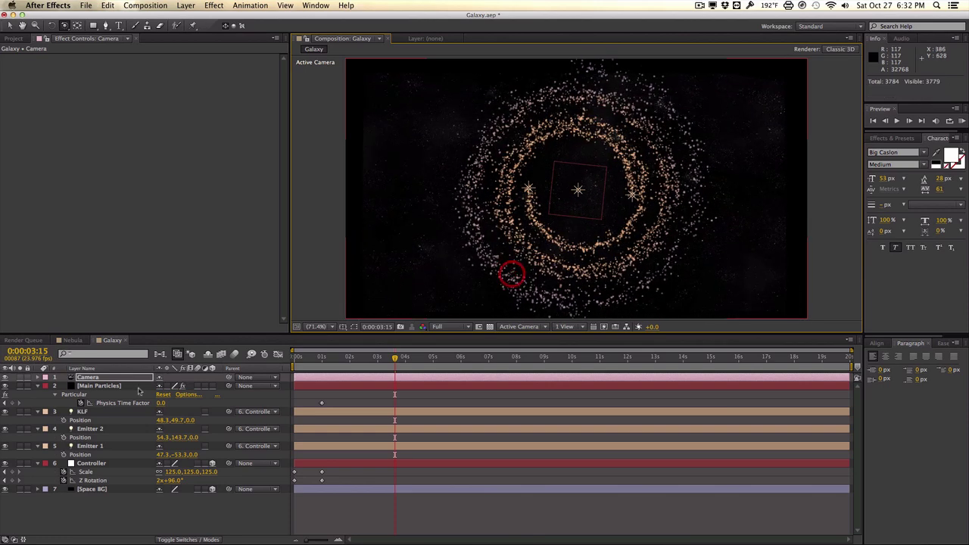
pyautogui.click(87, 489)
pyautogui.press('s')
pyautogui.moveTo(175, 502); pyautogui.dragTo(228, 499)
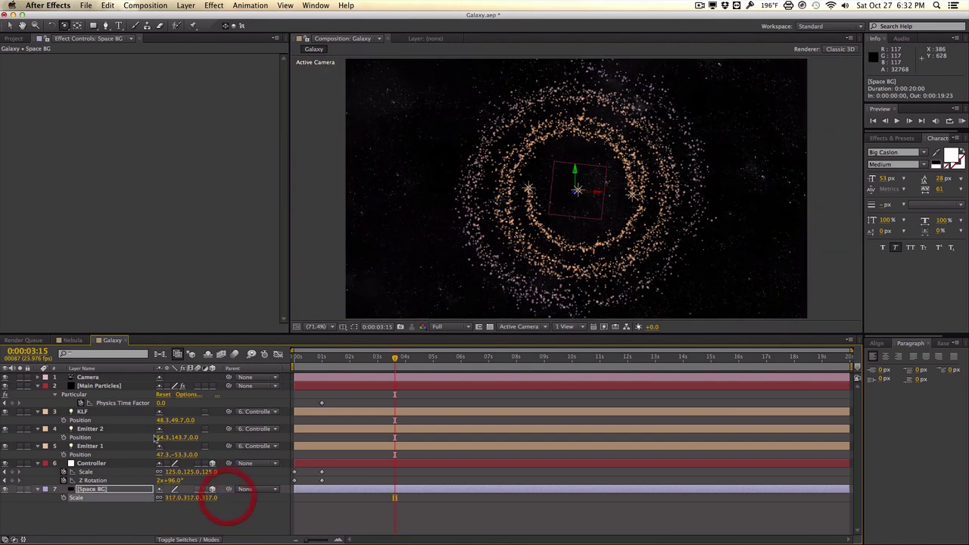
# Step: Tilt the galaxy by setting the Controller null's X Rotation to -55°
pyautogui.click(107, 465)
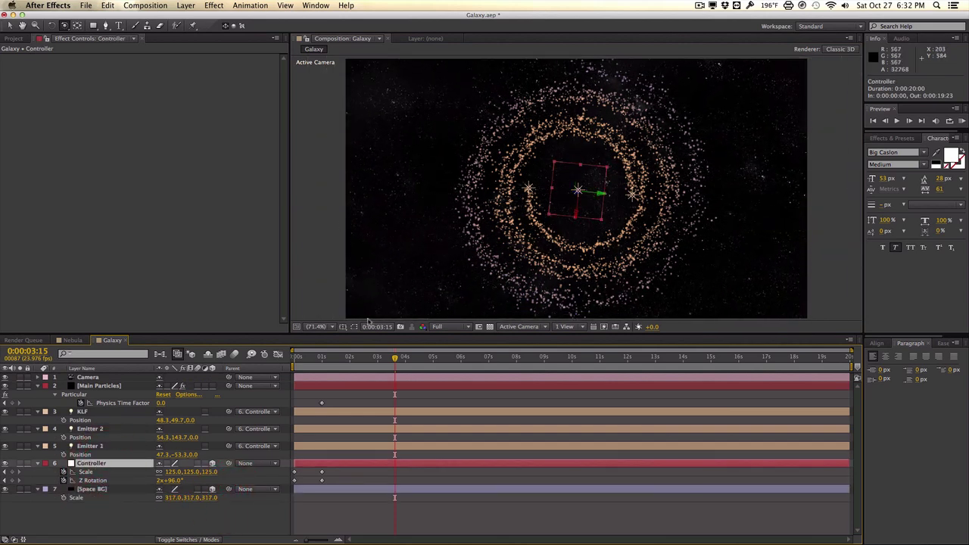
pyautogui.press('r')
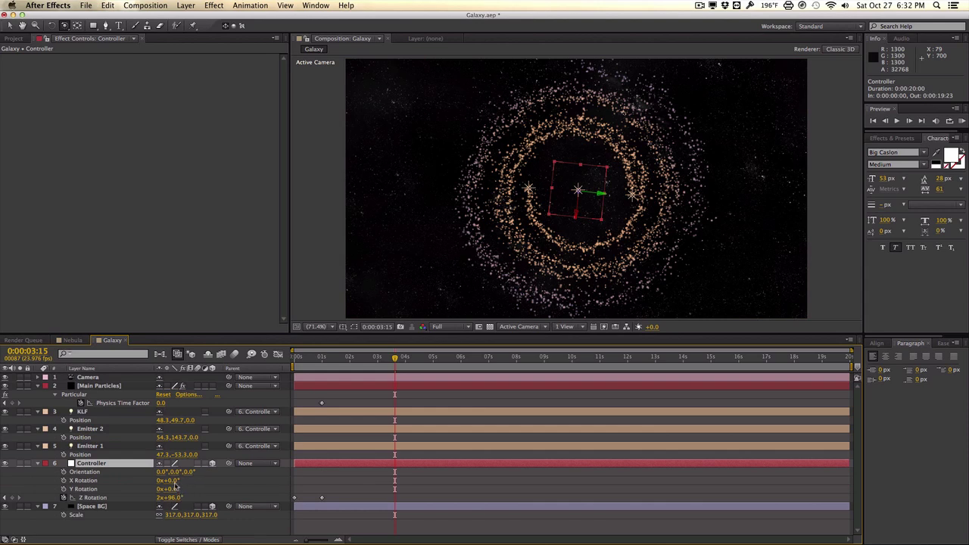
pyautogui.moveTo(173, 481); pyautogui.dragTo(150, 486)
pyautogui.click(320, 285)
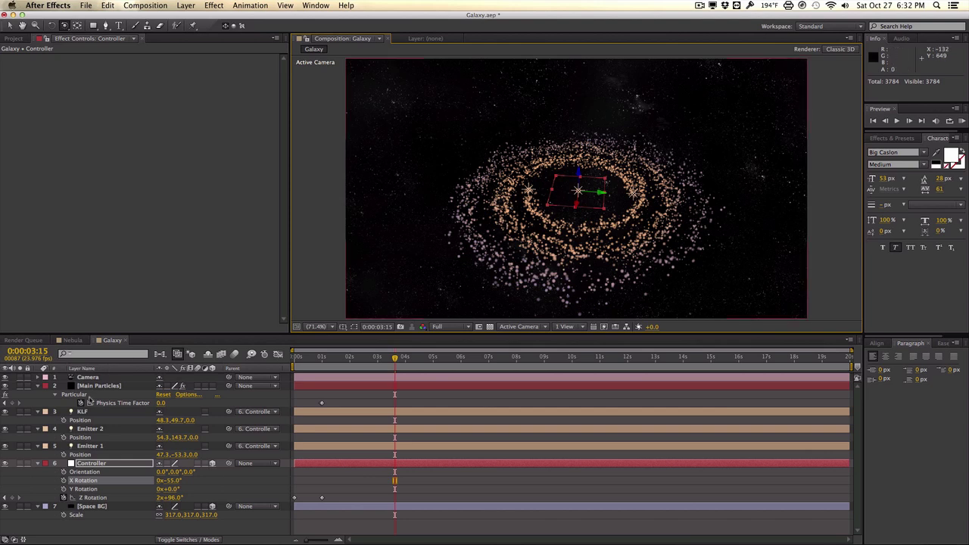
# Step: Duplicate the Main Particles layer and rename the copy Small Particles
pyautogui.click(104, 386)
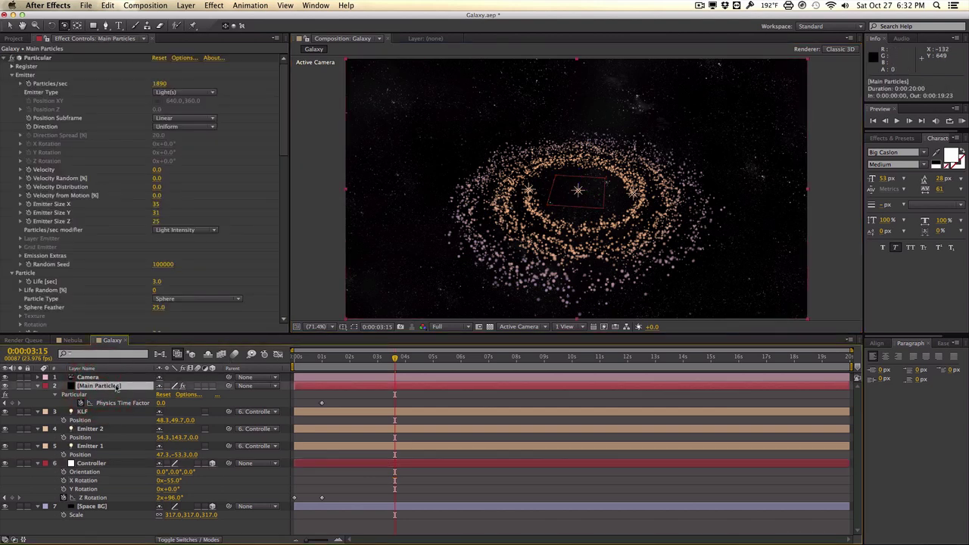
pyautogui.press('super+d')
pyautogui.click(116, 386)
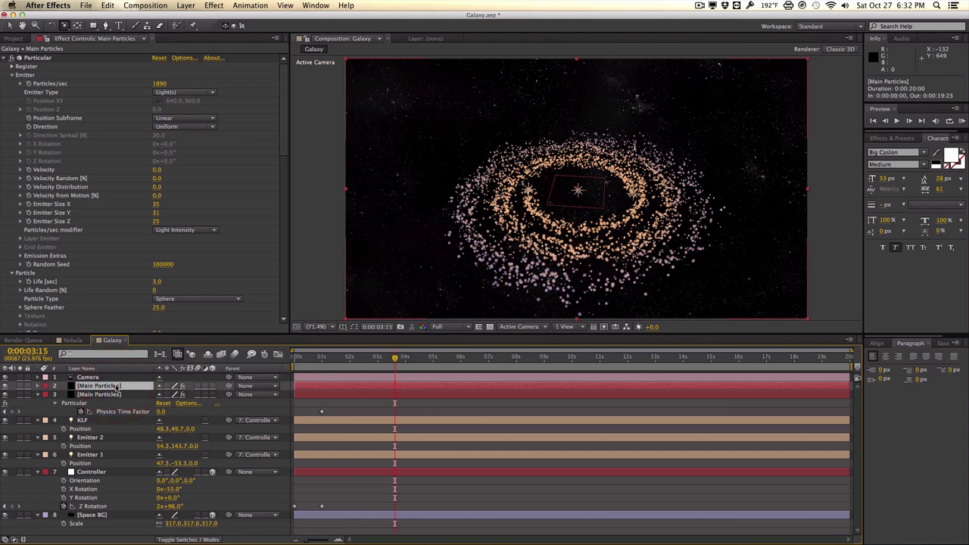
pyautogui.press('Return')
pyautogui.write('Small Par')
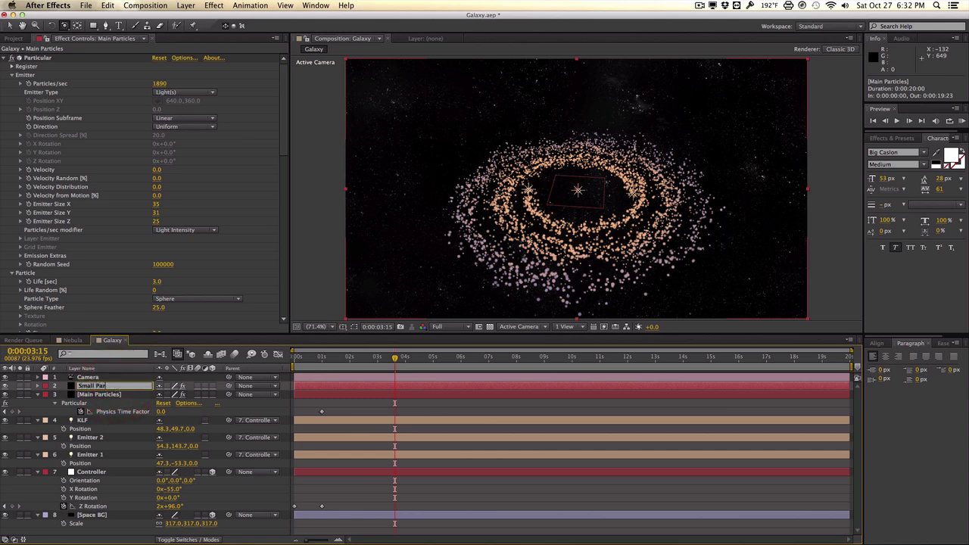
pyautogui.write('ticles')
pyautogui.press('Return')
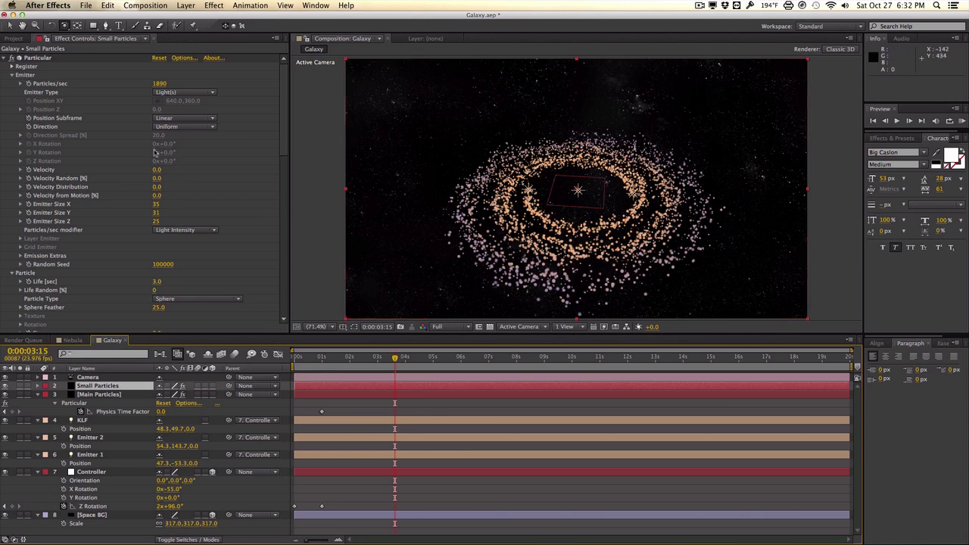
# Step: Set the Small Particles layer's Particular effect to 2290 Particles/sec, Size 1.5 and Random Seed 99150
pyautogui.moveTo(160, 83); pyautogui.dragTo(177, 82)
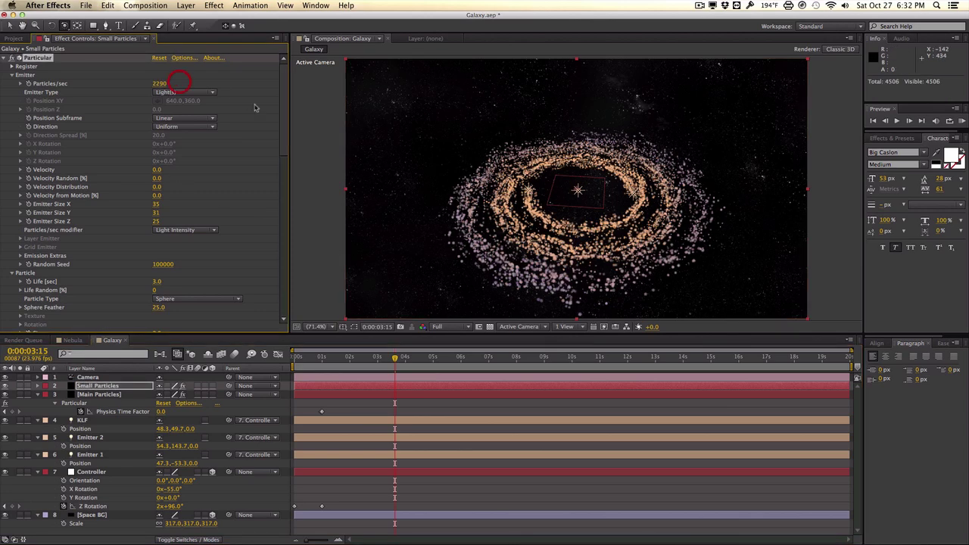
pyautogui.moveTo(283, 102); pyautogui.dragTo(281, 151)
pyautogui.click(158, 210)
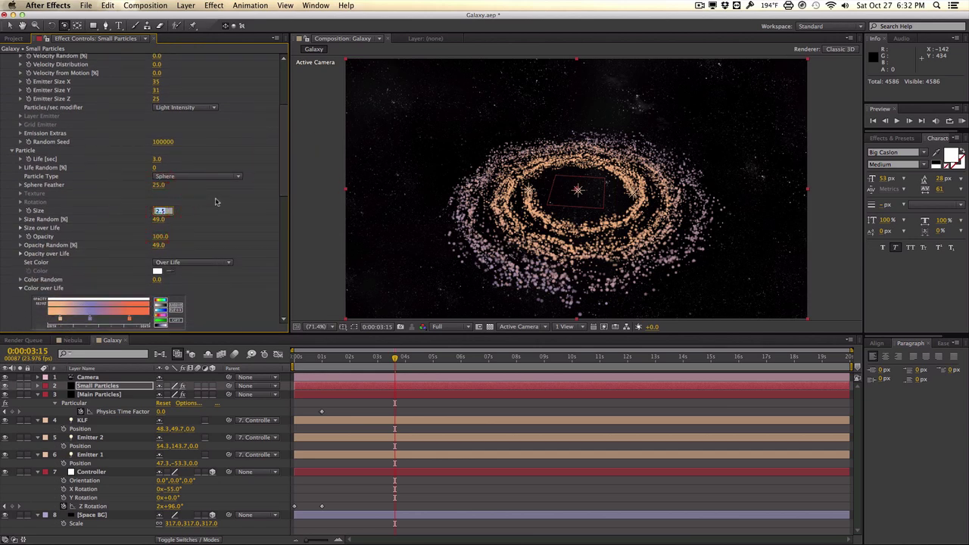
pyautogui.write('1.5')
pyautogui.press('Return')
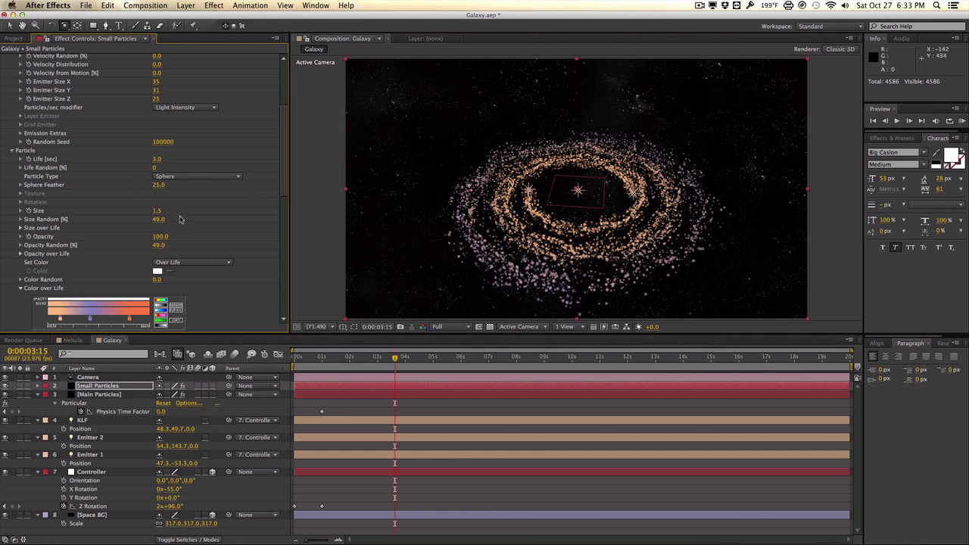
pyautogui.moveTo(142, 145); pyautogui.dragTo(126, 146)
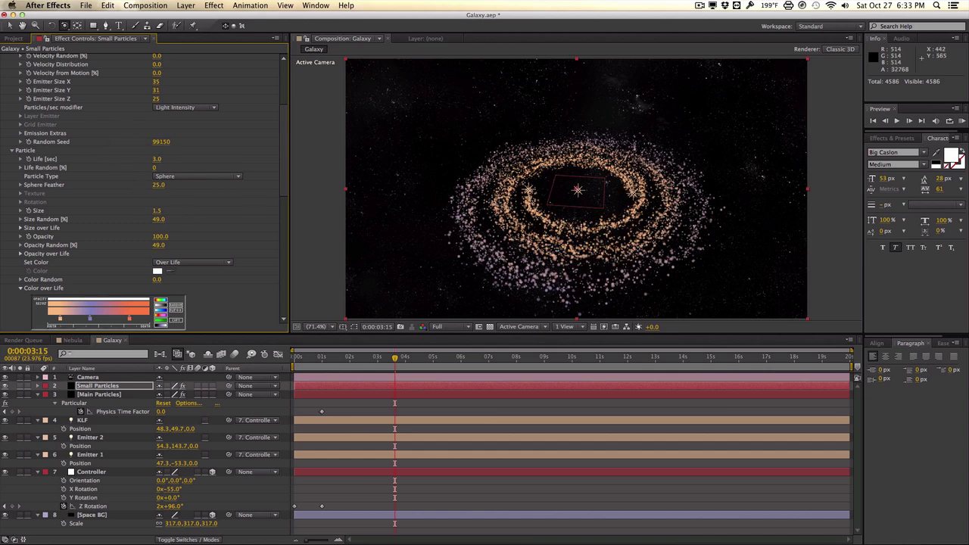
# Step: Spread out the small particles with a Velocity of 5 and a Velocity from Motion of 10%
pyautogui.moveTo(290, 196); pyautogui.dragTo(287, 158)
pyautogui.click(156, 138)
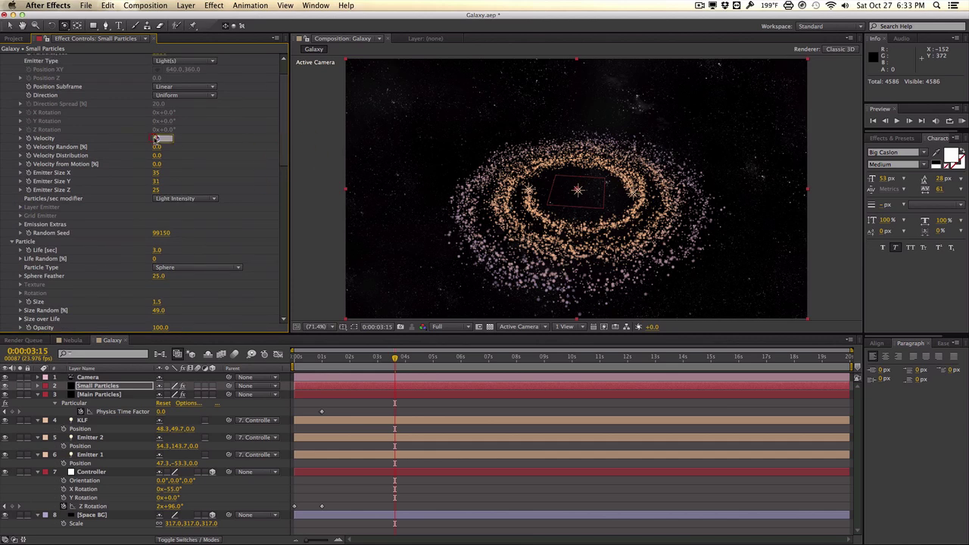
pyautogui.write('5')
pyautogui.click(211, 152)
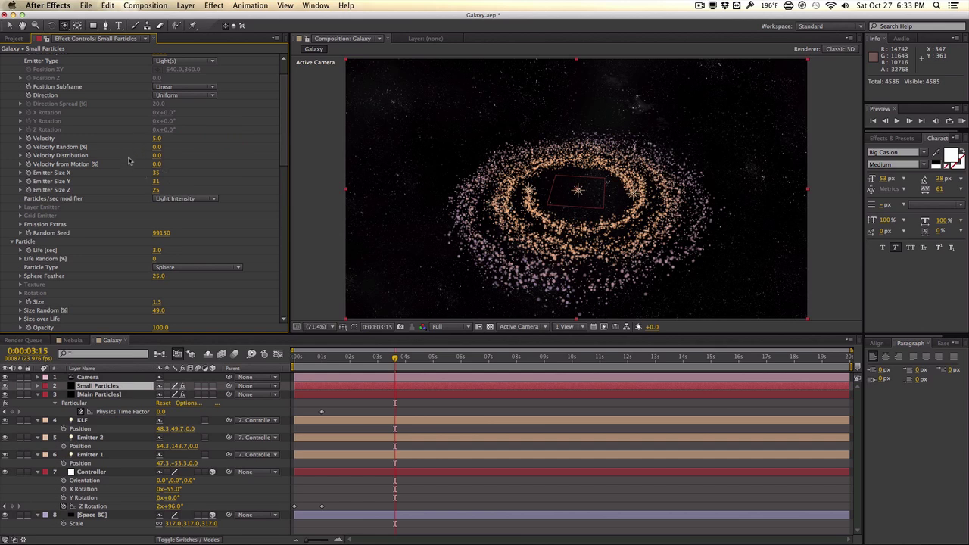
pyautogui.click(156, 165)
pyautogui.write('10')
pyautogui.press('Return')
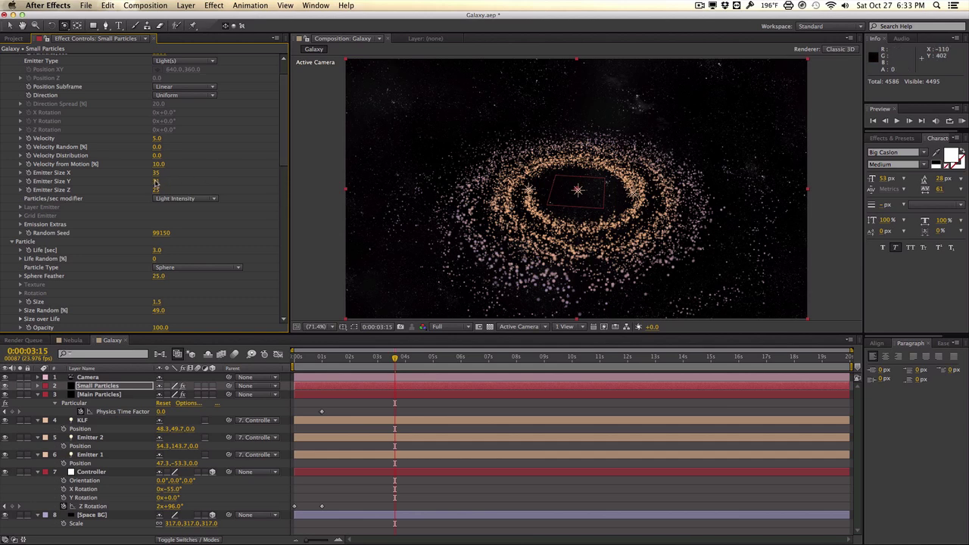
pyautogui.moveTo(155, 183); pyautogui.dragTo(161, 191)
pyautogui.moveTo(285, 159); pyautogui.dragTo(281, 134)
# Step: Duplicate the Main Particles layer and rename the copy Smoke Particles
pyautogui.click(124, 394)
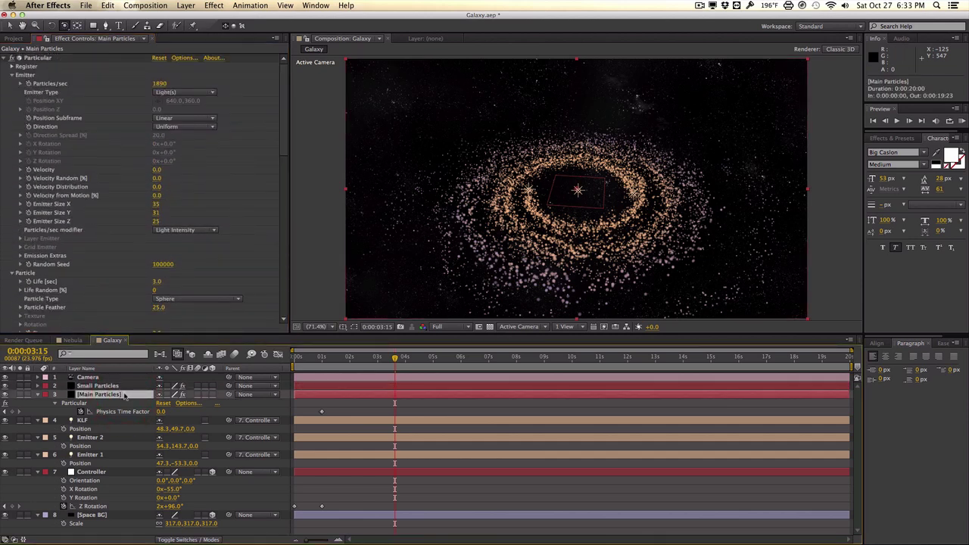
pyautogui.press('super+d')
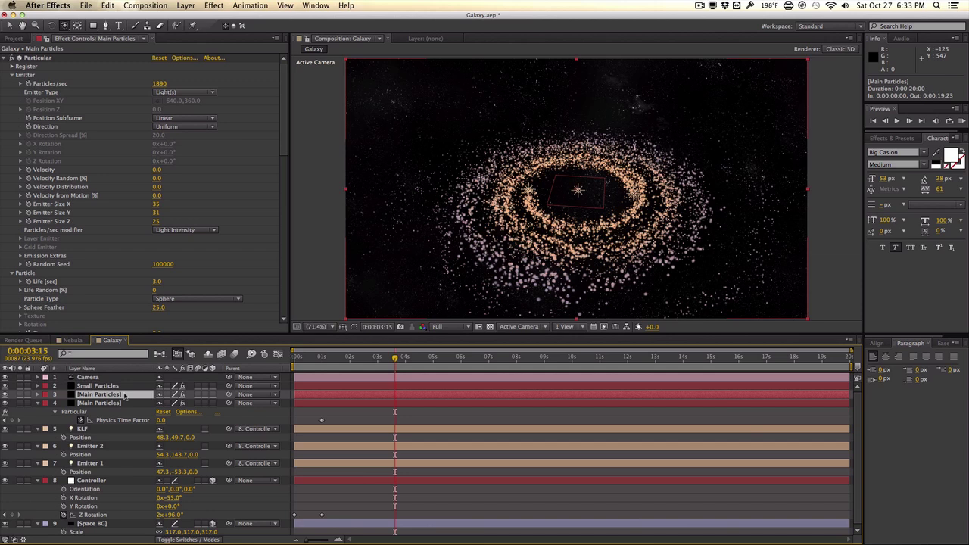
pyautogui.moveTo(120, 396)
pyautogui.mouseDown()
pyautogui.moveTo(117, 387)
pyautogui.moveTo(123, 395)
pyautogui.mouseUp()
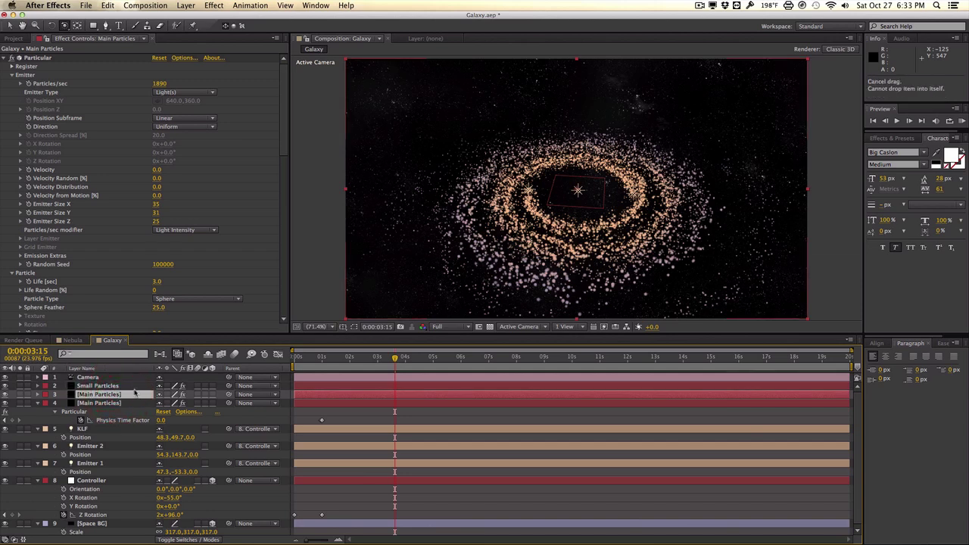
pyautogui.press('Return')
pyautogui.write('Smoke')
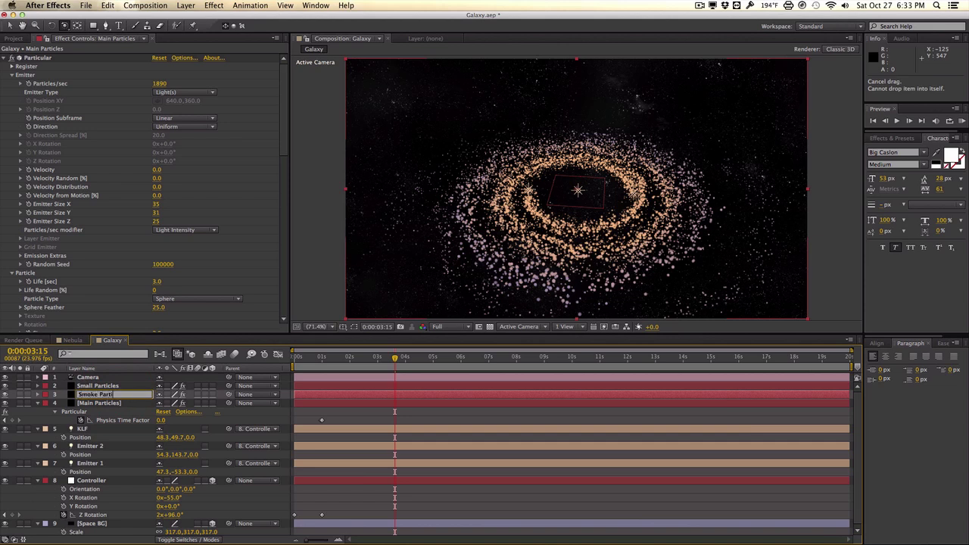
pyautogui.press('Return')
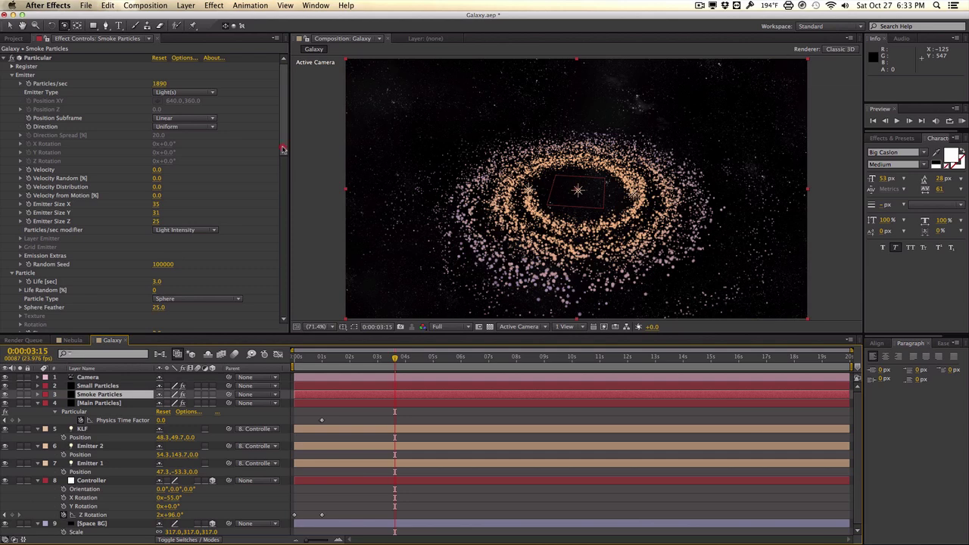
# Step: Set the Smoke Particles layer's Particles/sec to 120 and its Particle Type to Cloudlet
pyautogui.moveTo(281, 148); pyautogui.dragTo(287, 177)
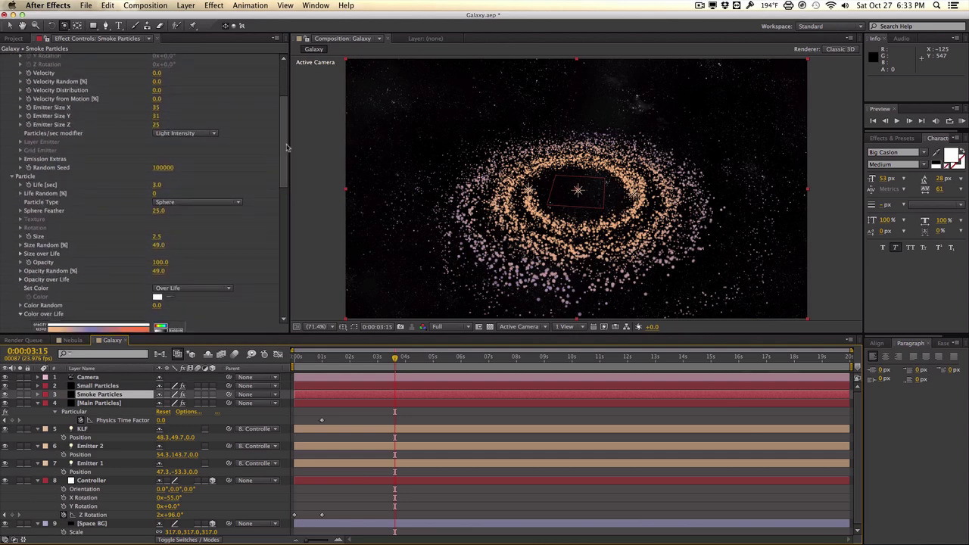
pyautogui.scroll(4, 182, 128)
pyautogui.click(160, 84)
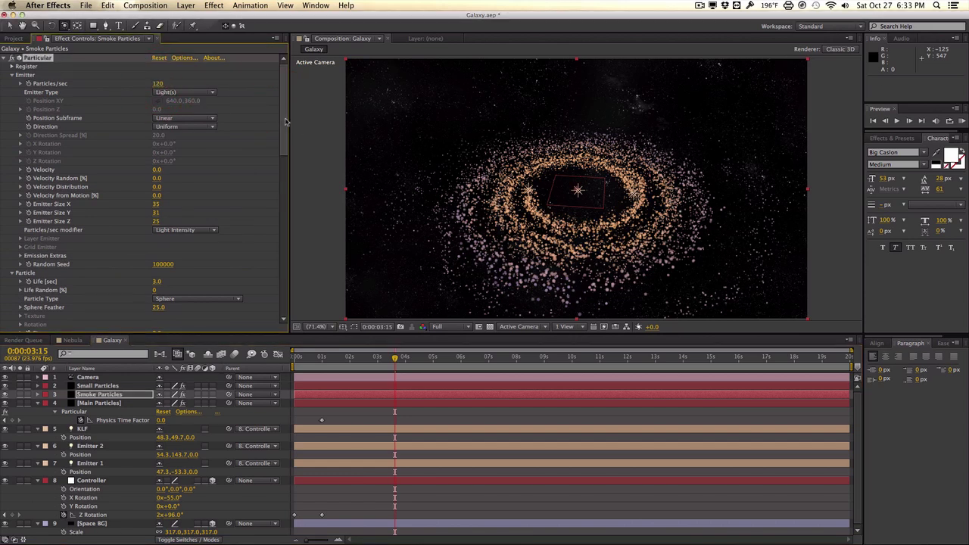
pyautogui.moveTo(286, 121); pyautogui.dragTo(286, 156)
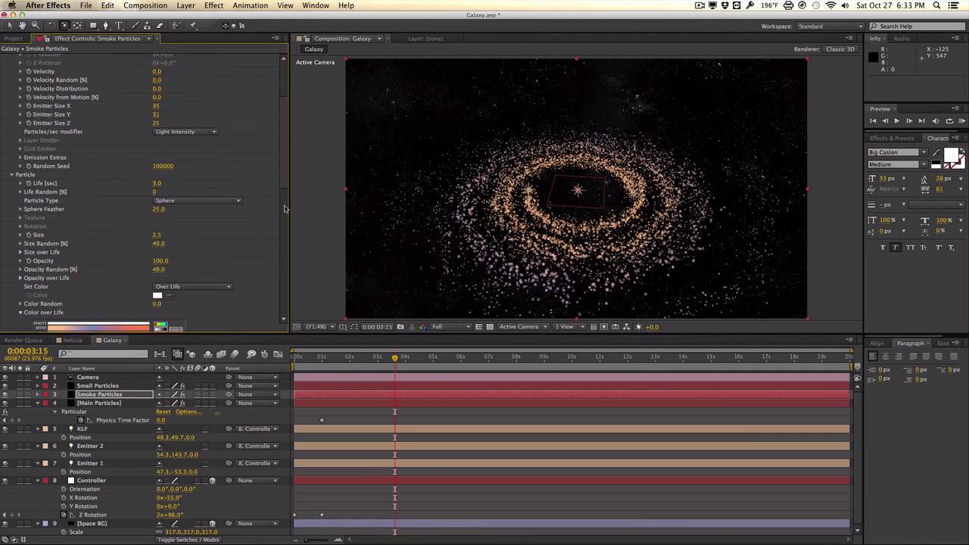
pyautogui.click(237, 203)
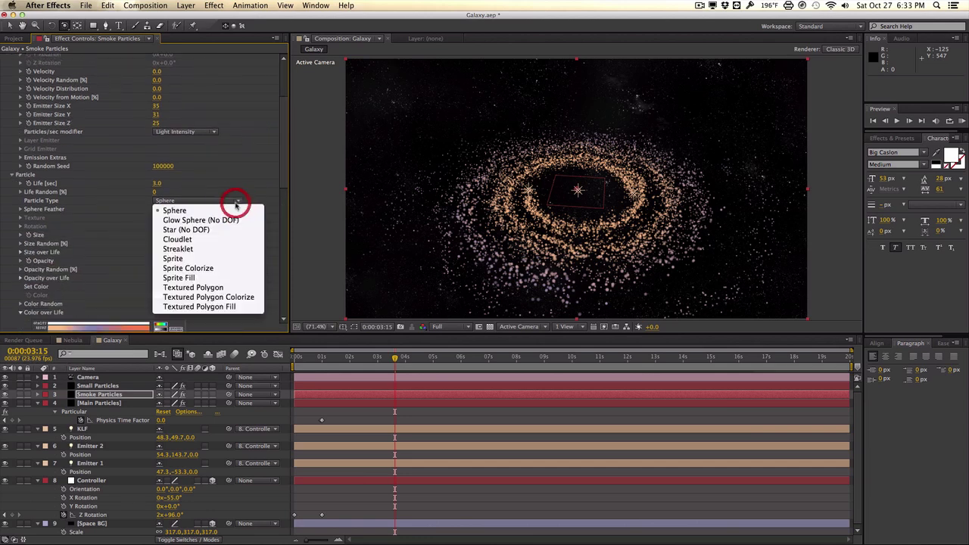
pyautogui.click(236, 239)
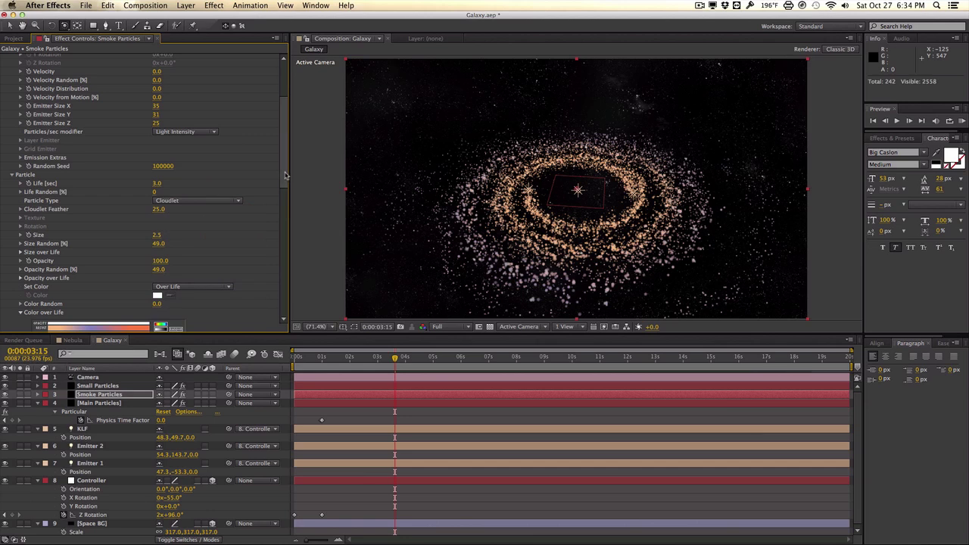
# Step: Enlarge the smoke particles to a Size of 45.5 and reduce their Opacity to 1
pyautogui.moveTo(285, 167); pyautogui.dragTo(281, 183)
pyautogui.moveTo(158, 191); pyautogui.dragTo(178, 191)
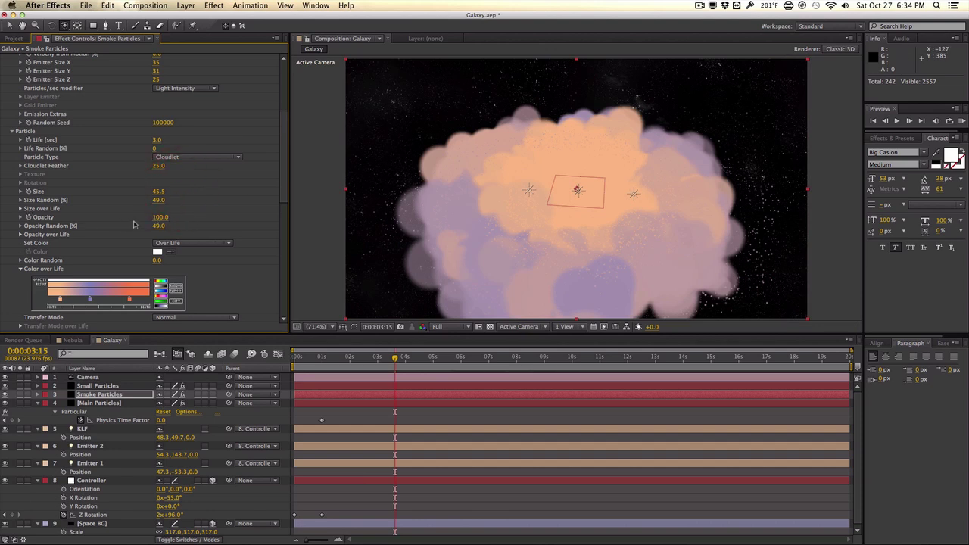
pyautogui.moveTo(161, 219); pyautogui.dragTo(113, 221)
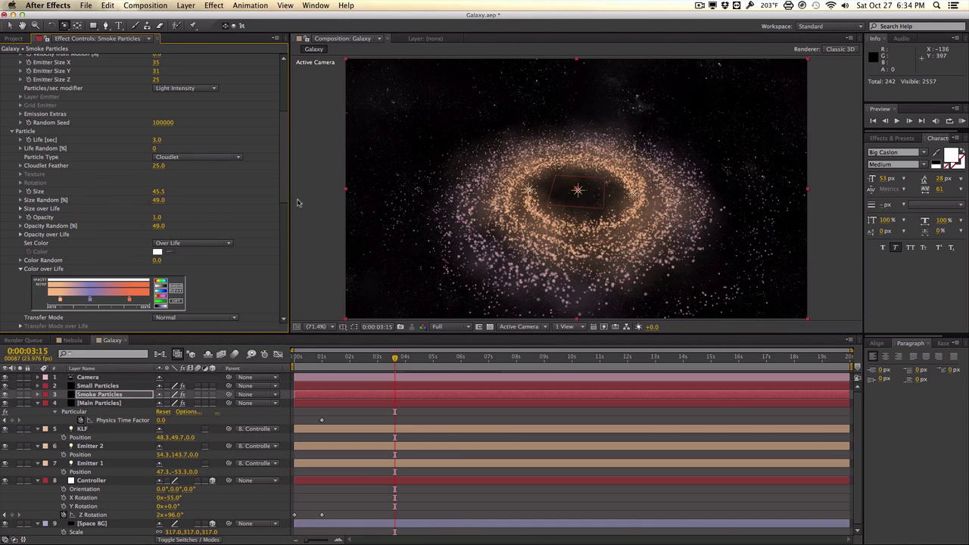
# Step: Set the smoke particles' Velocity to 4 and Velocity from Motion to 10%
pyautogui.scroll(5, 283, 184)
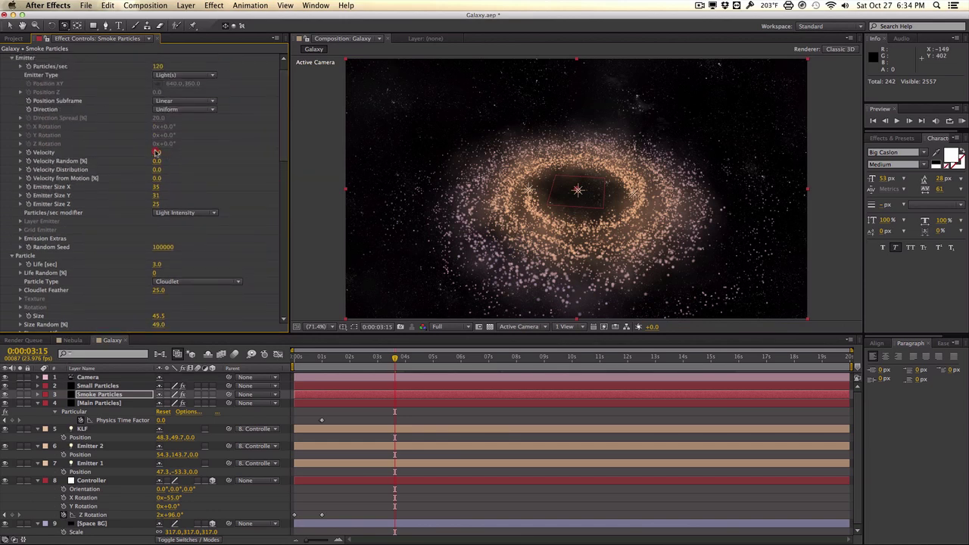
pyautogui.click(157, 152)
pyautogui.write('4')
pyautogui.click(203, 182)
pyautogui.click(157, 178)
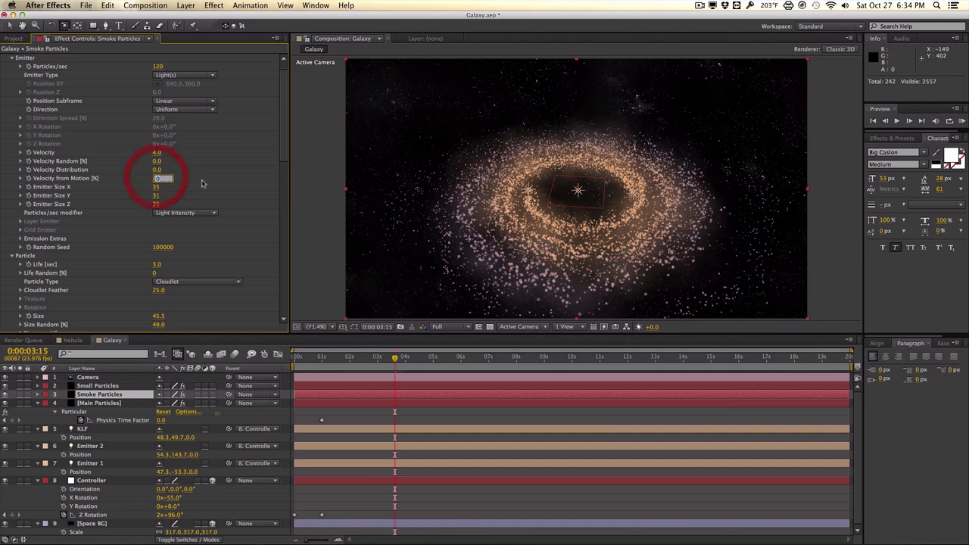
pyautogui.write('10')
pyautogui.press('Return')
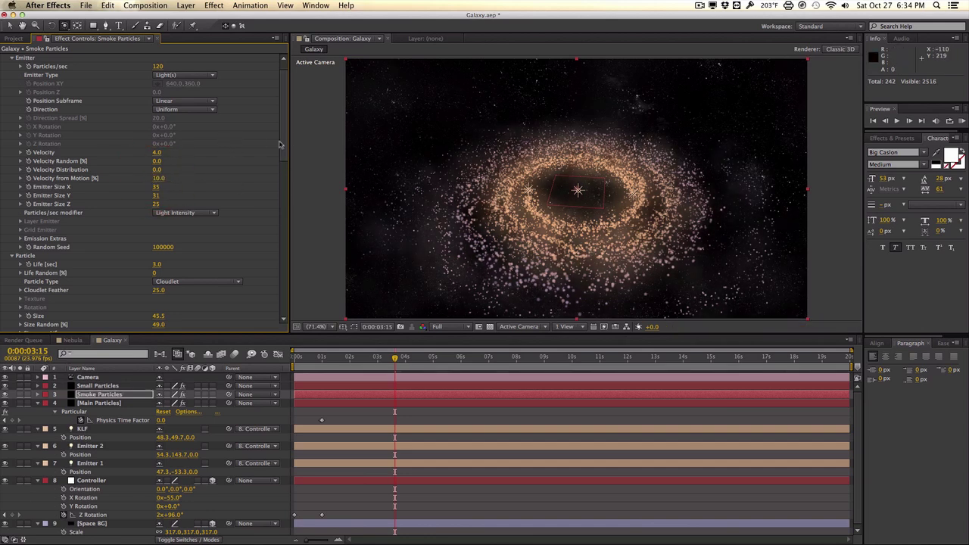
# Step: Raise the smoke particles' Opacity to 2
pyautogui.scroll(-8, 287, 162)
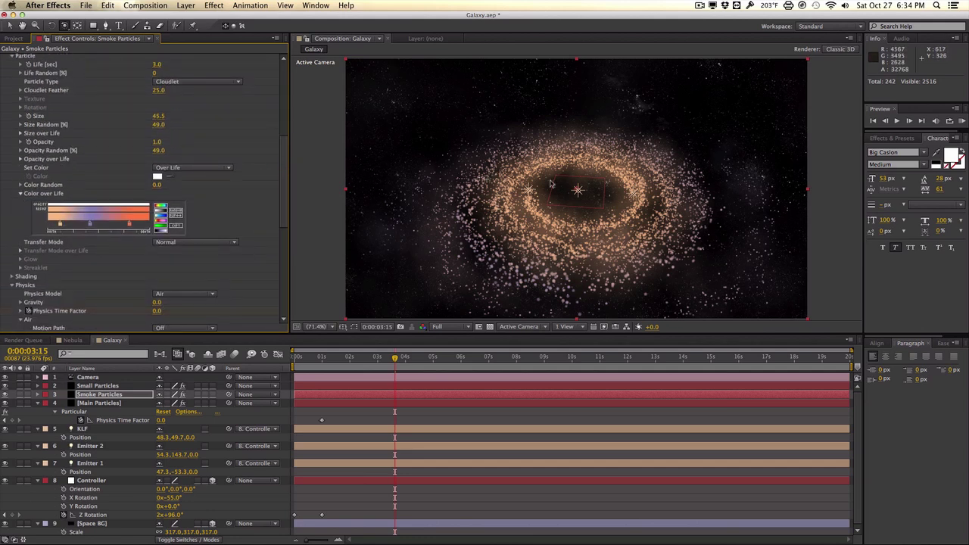
pyautogui.scroll(3, 284, 208)
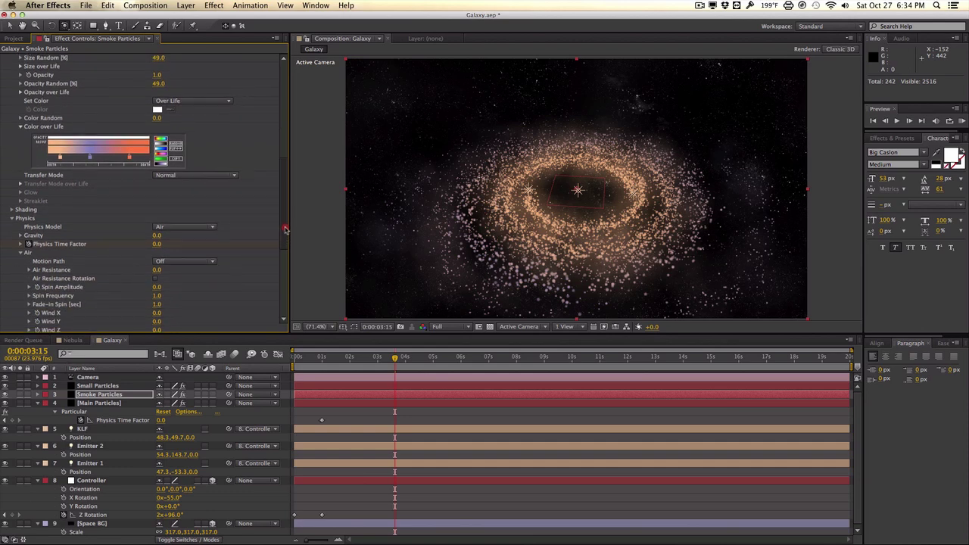
pyautogui.scroll(-2, 284, 185)
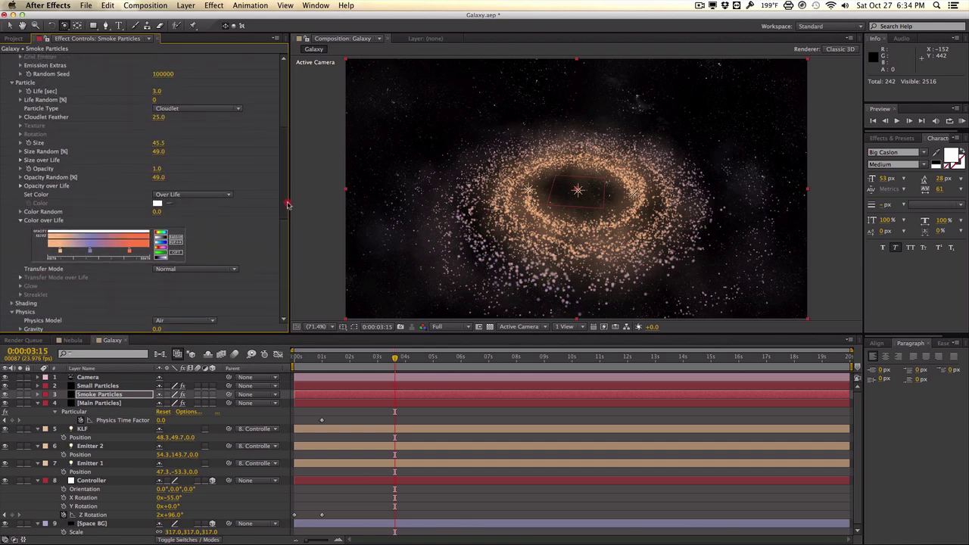
pyautogui.moveTo(157, 162); pyautogui.dragTo(218, 162)
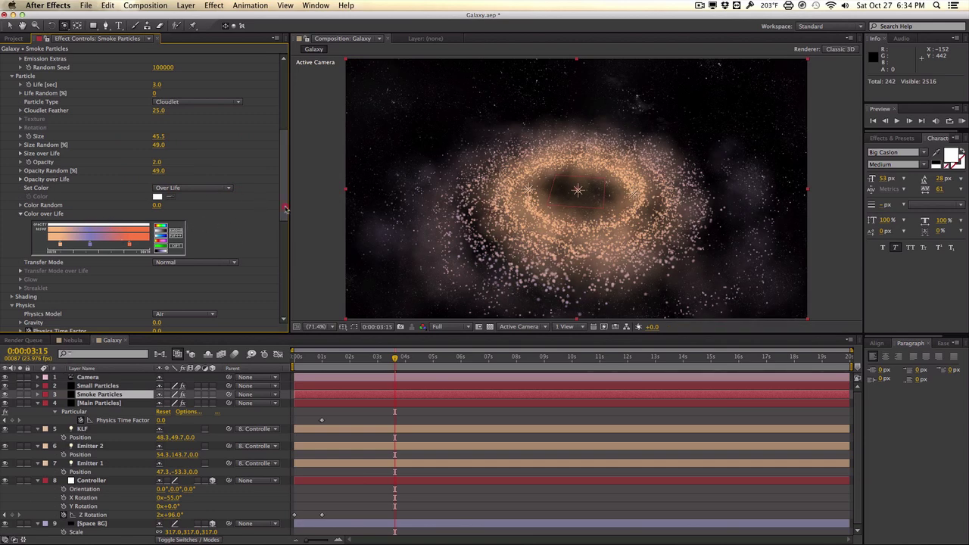
pyautogui.moveTo(285, 209); pyautogui.dragTo(285, 159)
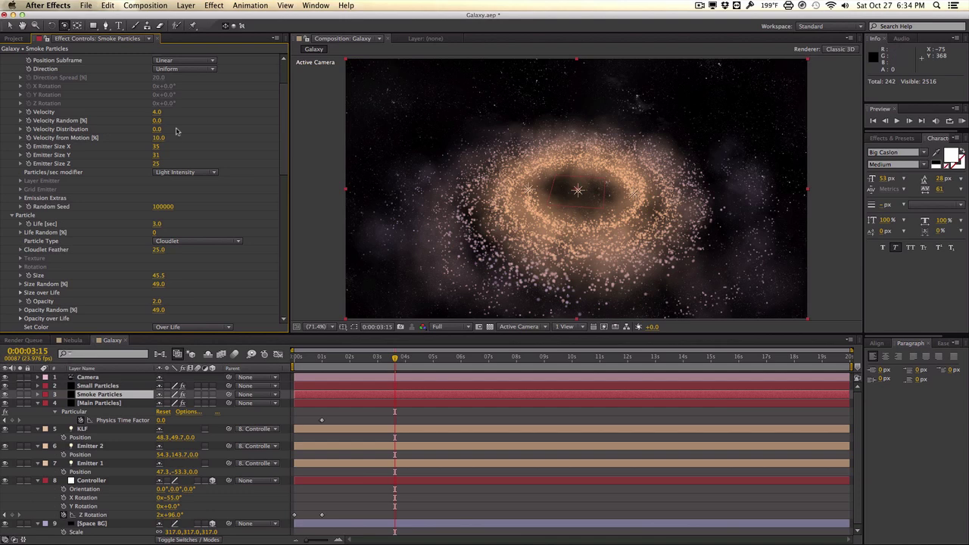
# Step: Create a new black 1280 × 720 px solid layer named KLF
pyautogui.click(186, 5)
pyautogui.moveTo(200, 15)
pyautogui.click(333, 27)
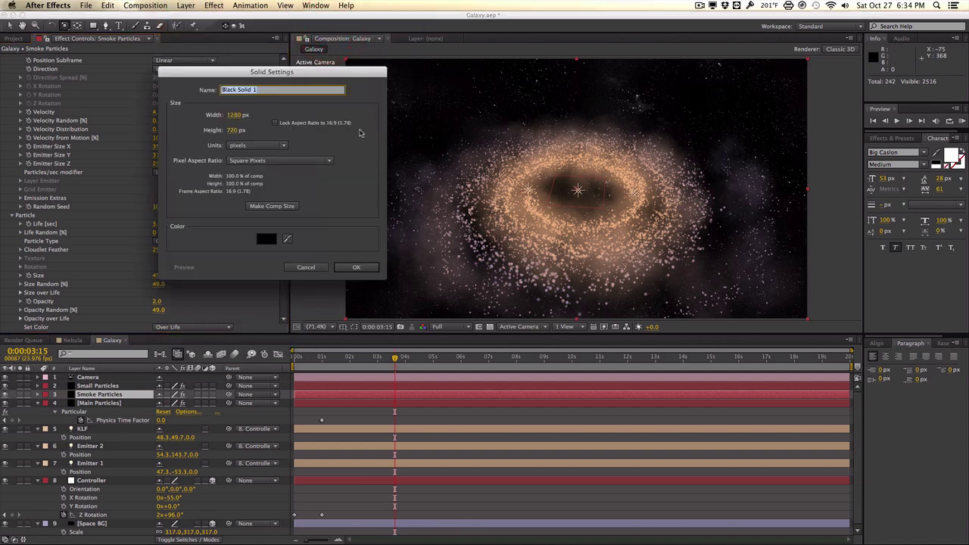
pyautogui.write('KLF')
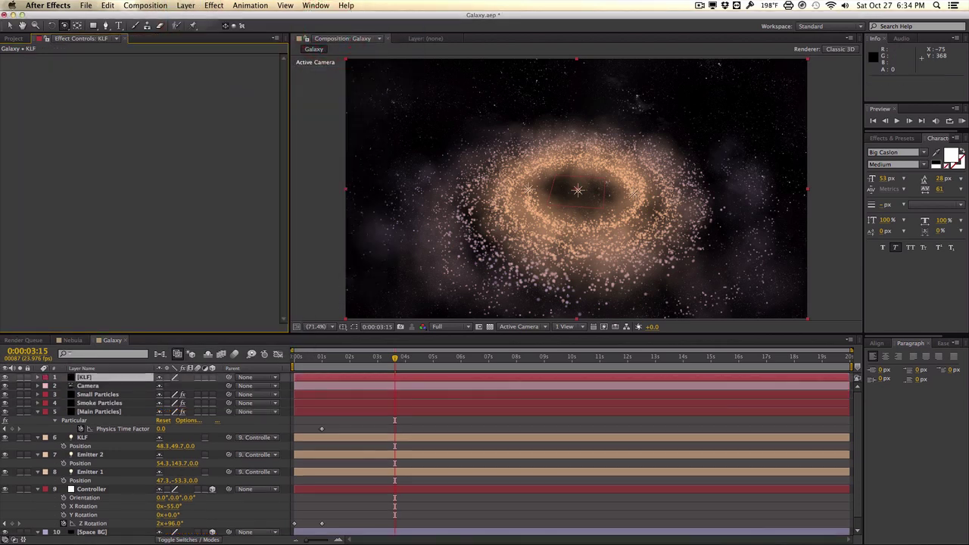
pyautogui.press('Return')
# Step: Apply the Knoll Light Factory effect to the KLF solid
pyautogui.click(212, 5)
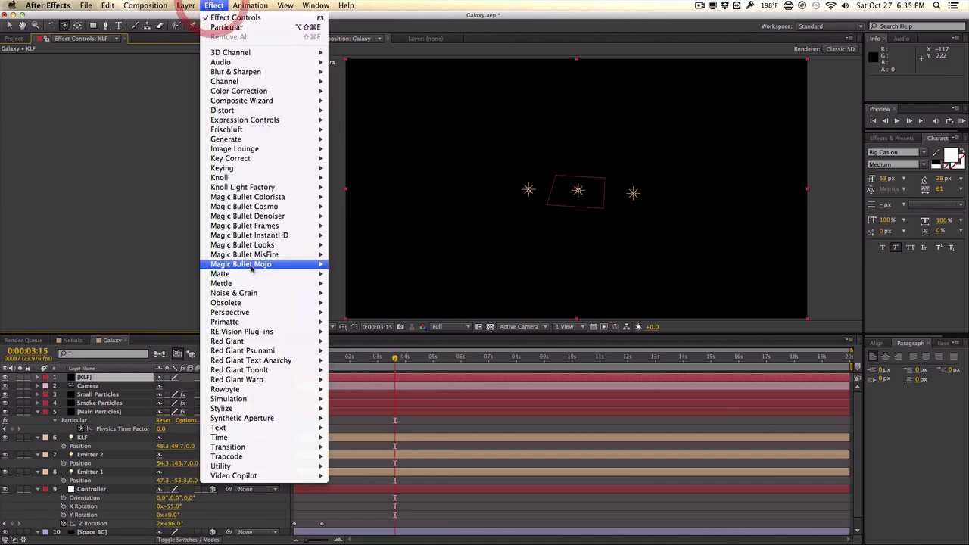
pyautogui.moveTo(275, 180)
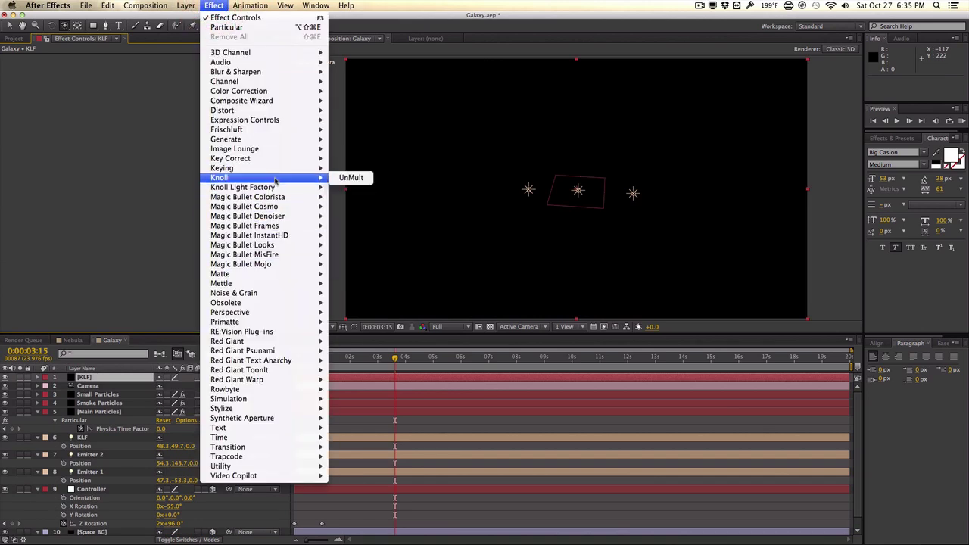
pyautogui.moveTo(315, 186)
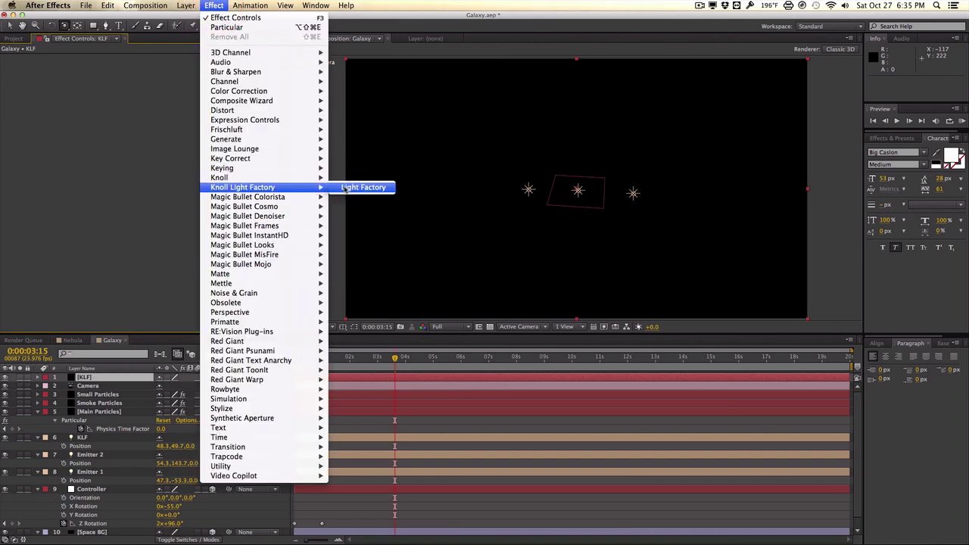
pyautogui.click(350, 187)
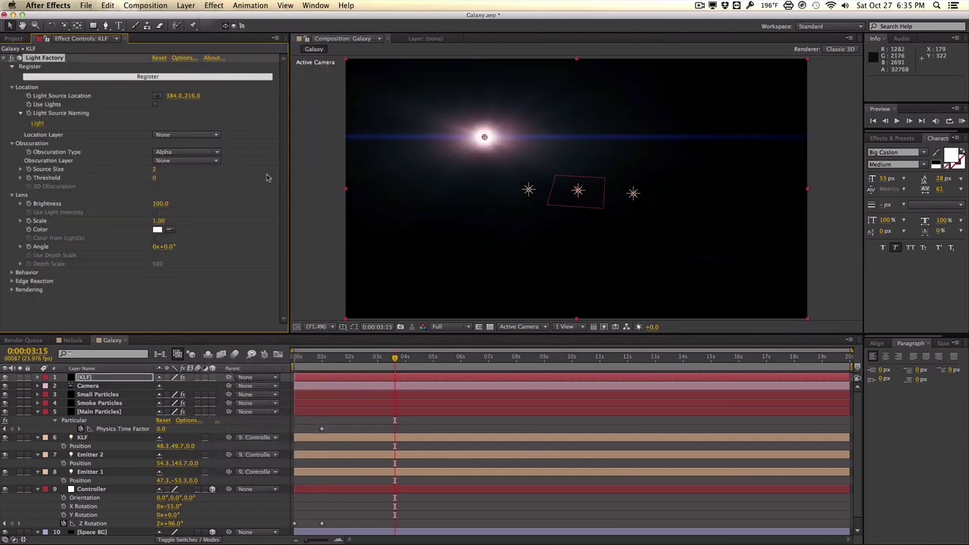
# Step: Make the KLF solid's Light Factory flare use lights, matching the light source name KLF
pyautogui.click(155, 104)
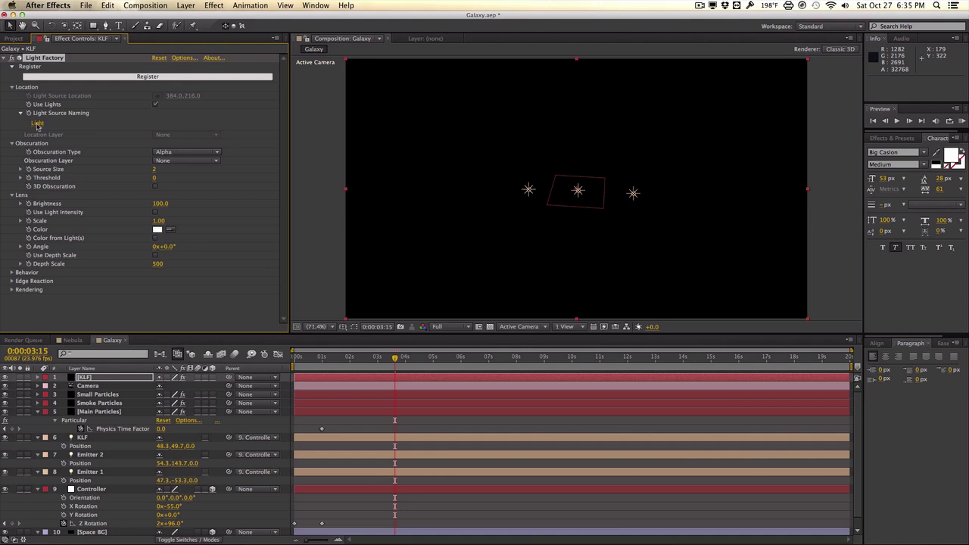
pyautogui.click(95, 439)
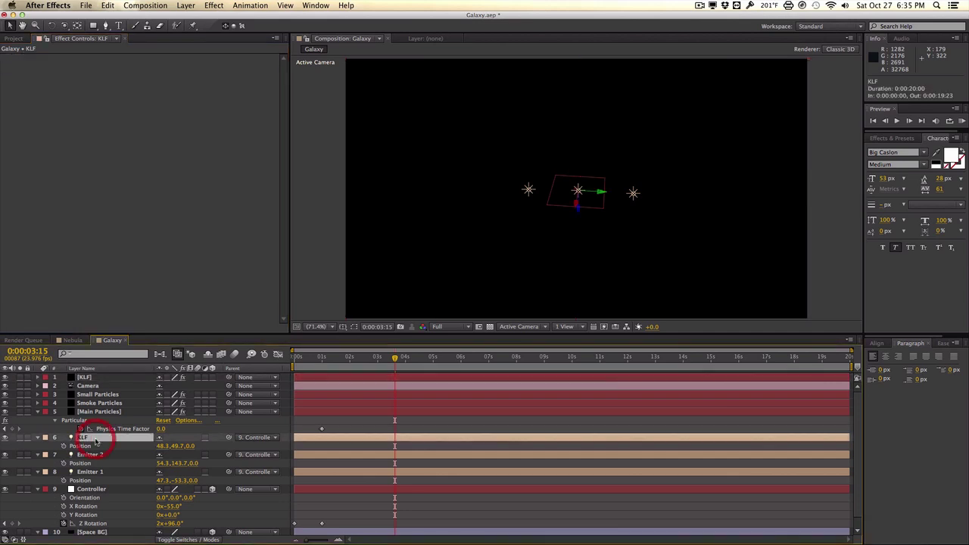
pyautogui.click(106, 377)
pyautogui.click(38, 124)
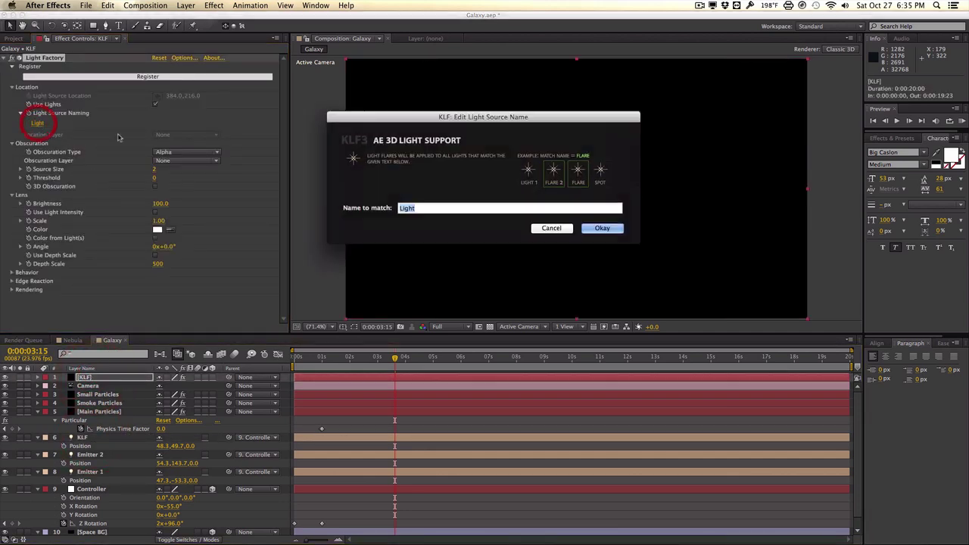
pyautogui.write('KLF')
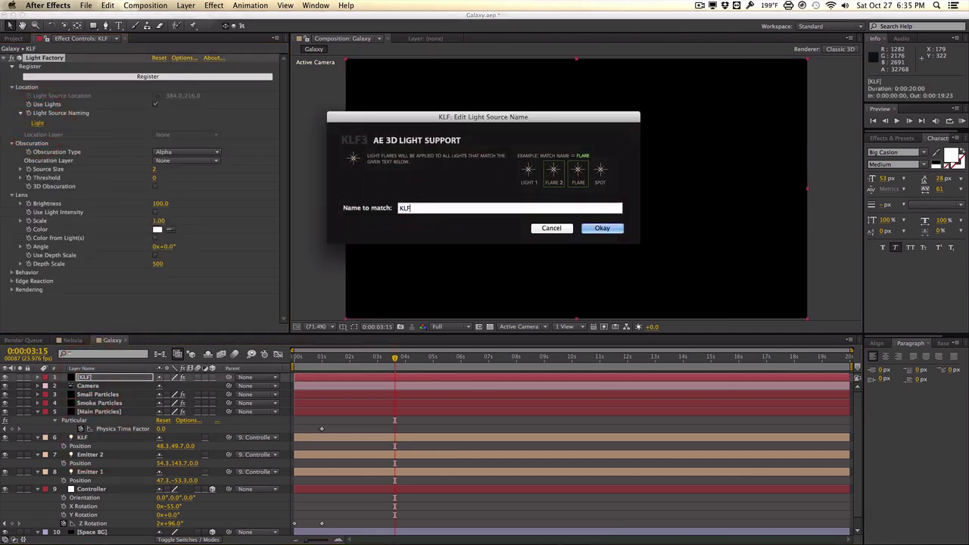
pyautogui.click(604, 229)
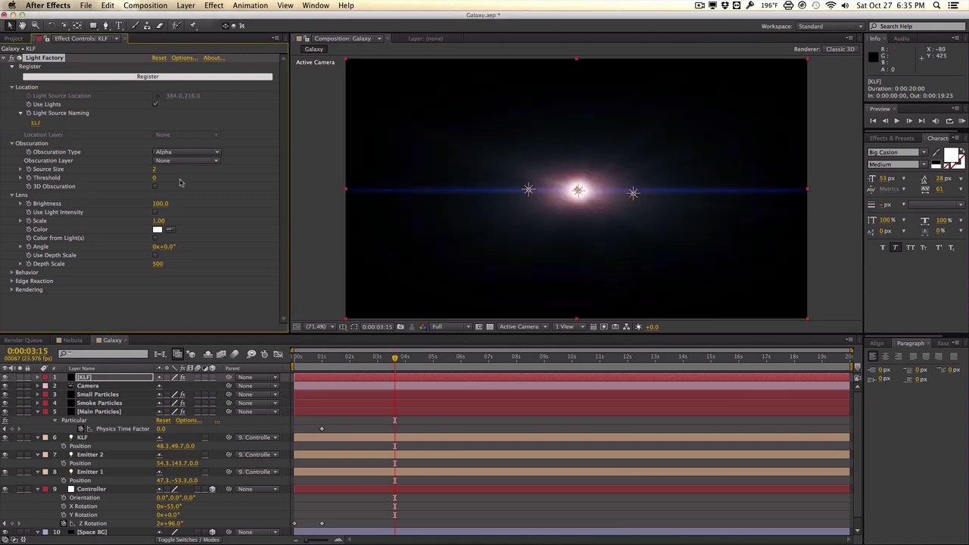
# Step: Set the KLF solid's blending mode to Add and move it below the Camera layer
pyautogui.click(177, 538)
pyautogui.click(165, 377)
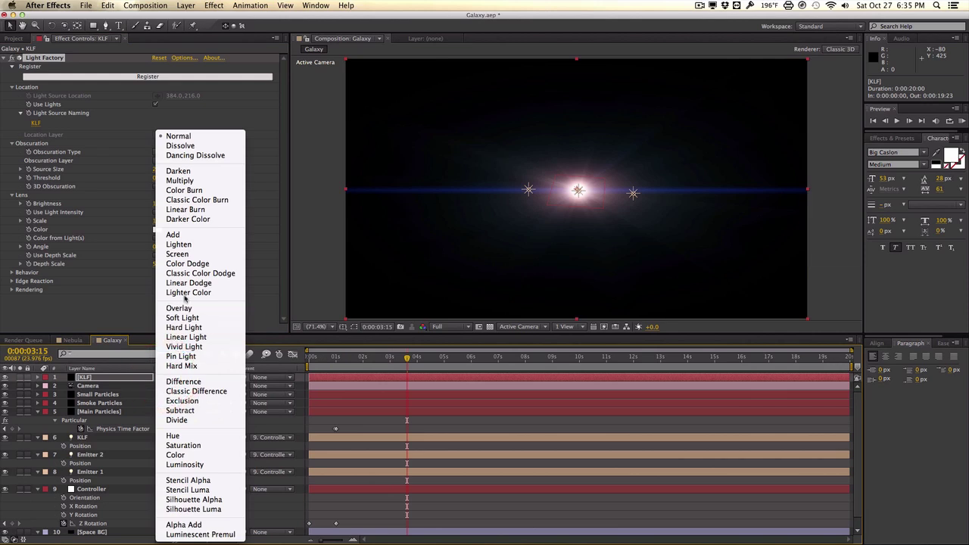
pyautogui.click(174, 234)
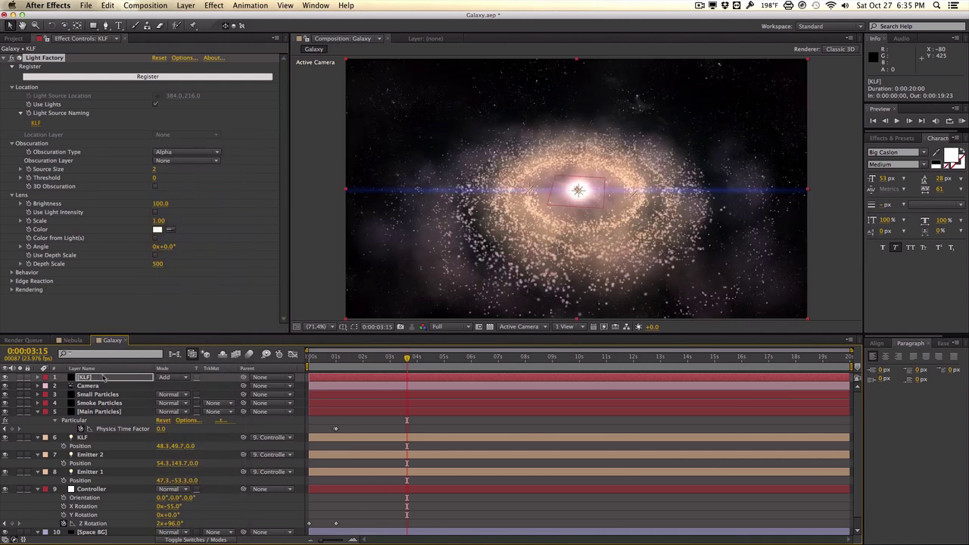
pyautogui.moveTo(103, 378)
pyautogui.mouseDown()
pyautogui.moveTo(102, 399)
pyautogui.moveTo(101, 386)
pyautogui.mouseUp()
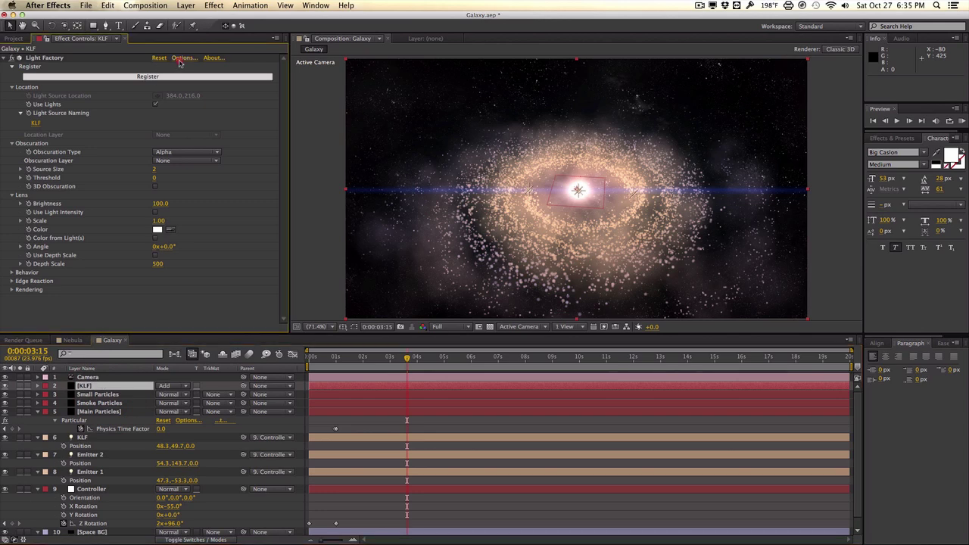
# Step: Load the Helios lens flare preset into the KLF solid's Light Factory effect and set its Scale to 1.90
pyautogui.click(181, 58)
pyautogui.click(187, 183)
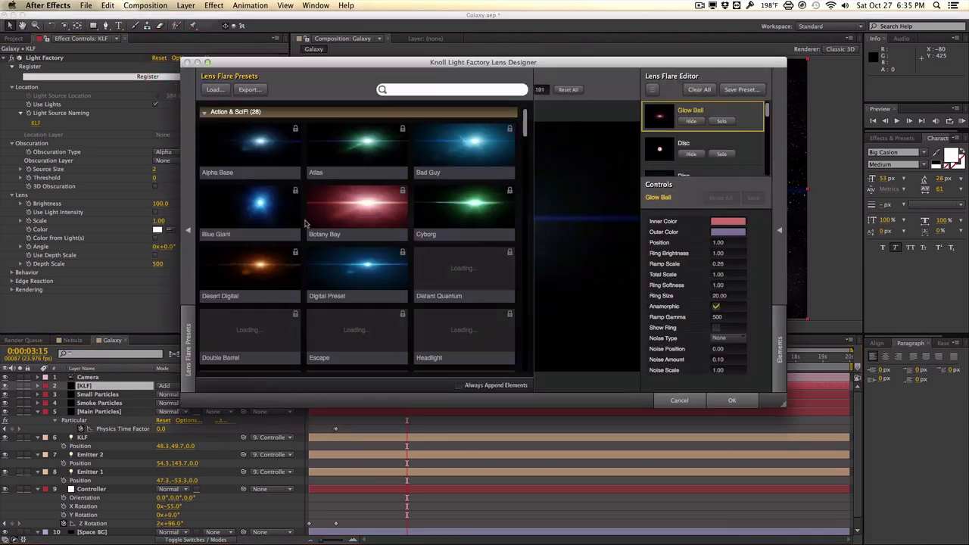
pyautogui.scroll(-3, 300, 271)
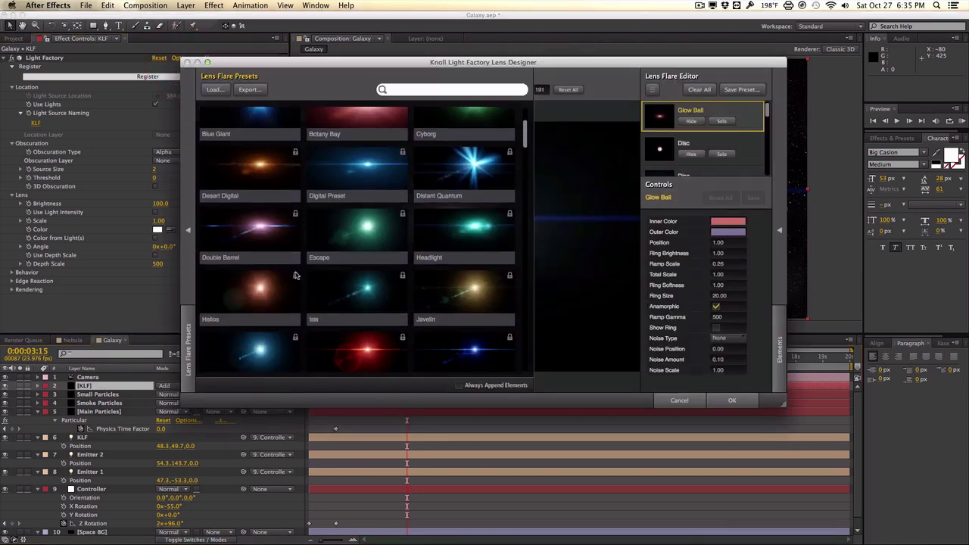
pyautogui.click(244, 296)
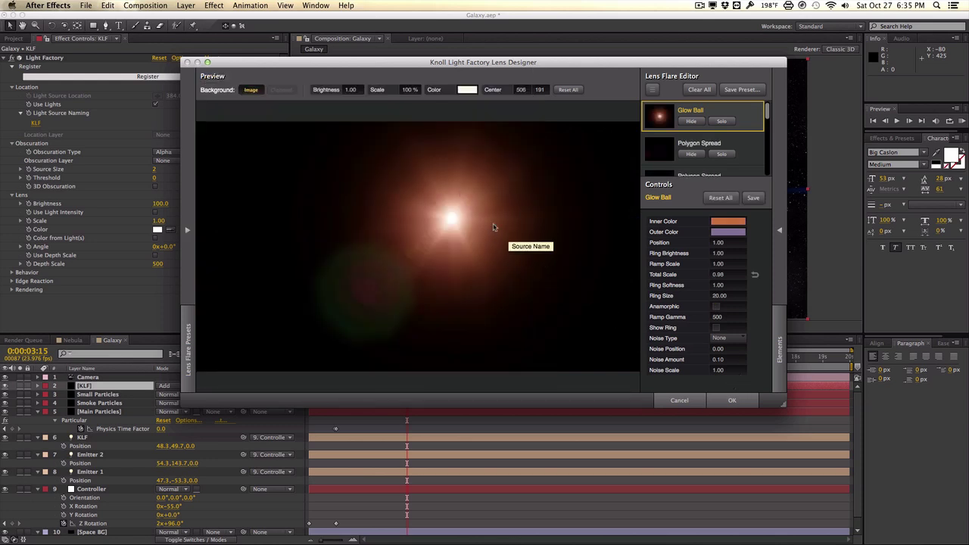
pyautogui.click(731, 399)
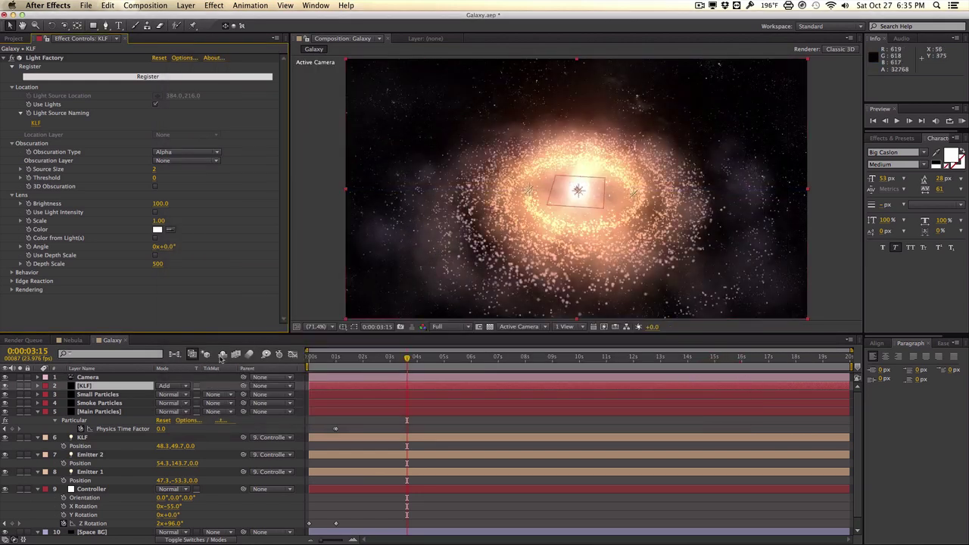
pyautogui.moveTo(160, 225); pyautogui.dragTo(205, 219)
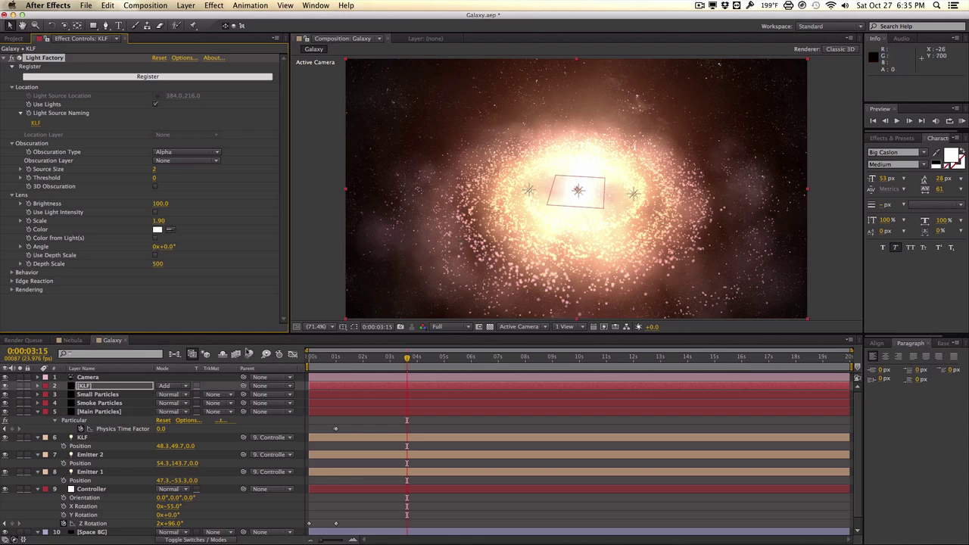
# Step: Raise Particles/sec to 2750 on Main Particles and to 4560 on Small Particles
pyautogui.click(117, 410)
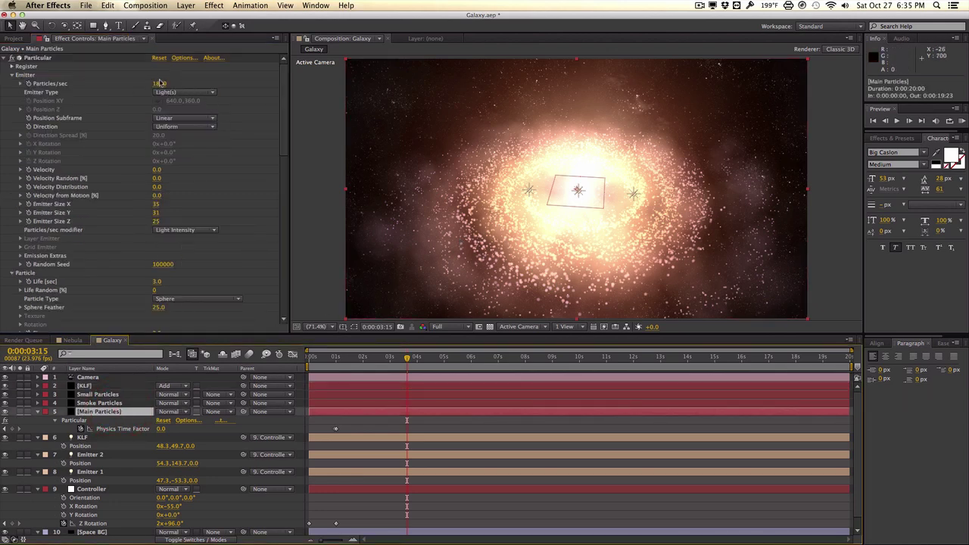
pyautogui.moveTo(160, 83); pyautogui.dragTo(209, 84)
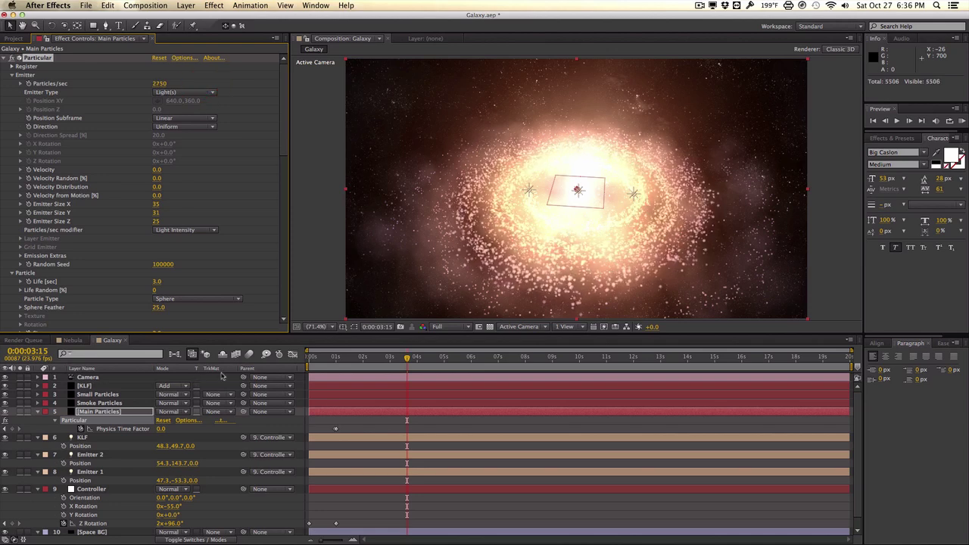
pyautogui.click(106, 394)
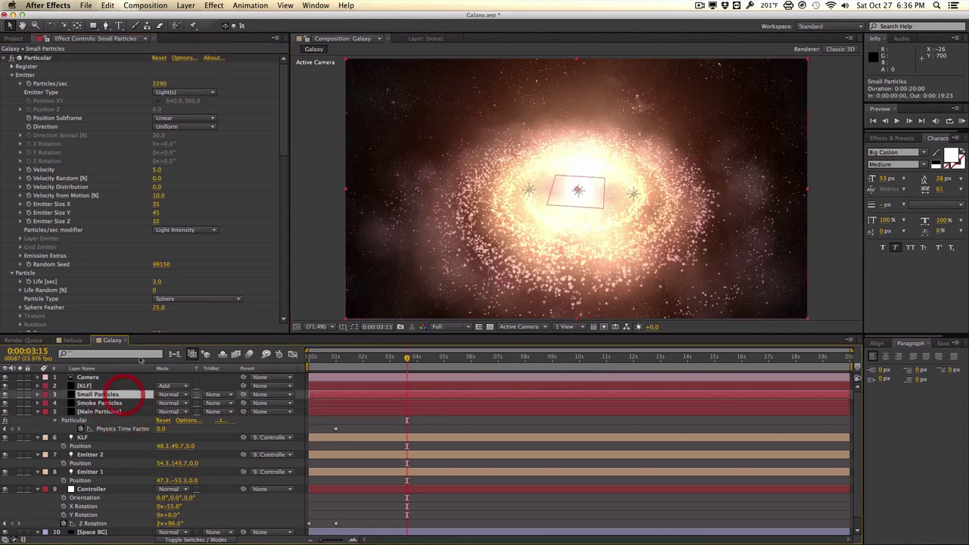
pyautogui.moveTo(157, 87); pyautogui.dragTo(271, 83)
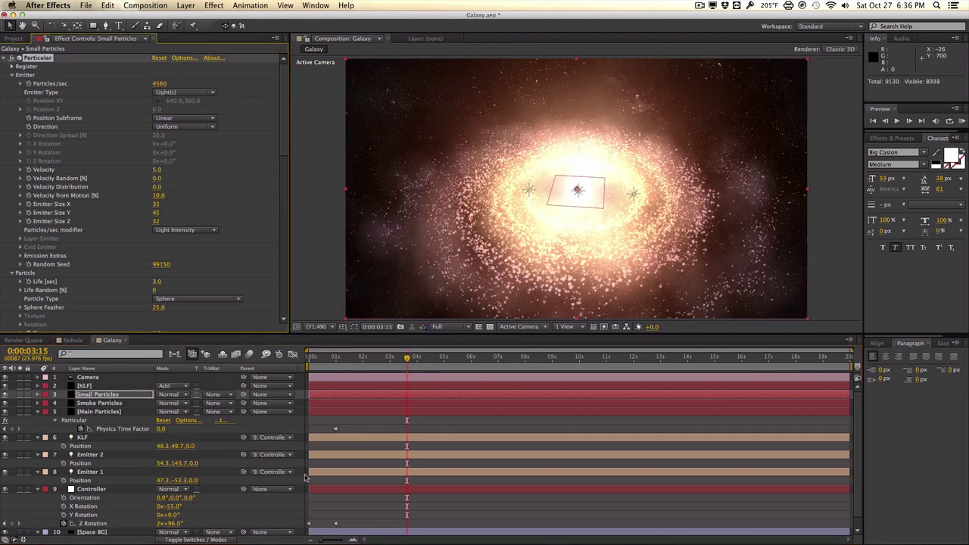
# Step: Increase the Controller's Scale keyframe at 0:00:00:00 and check the galaxy at 0:00:01:05
pyautogui.scroll(-1, 305, 476)
pyautogui.click(88, 480)
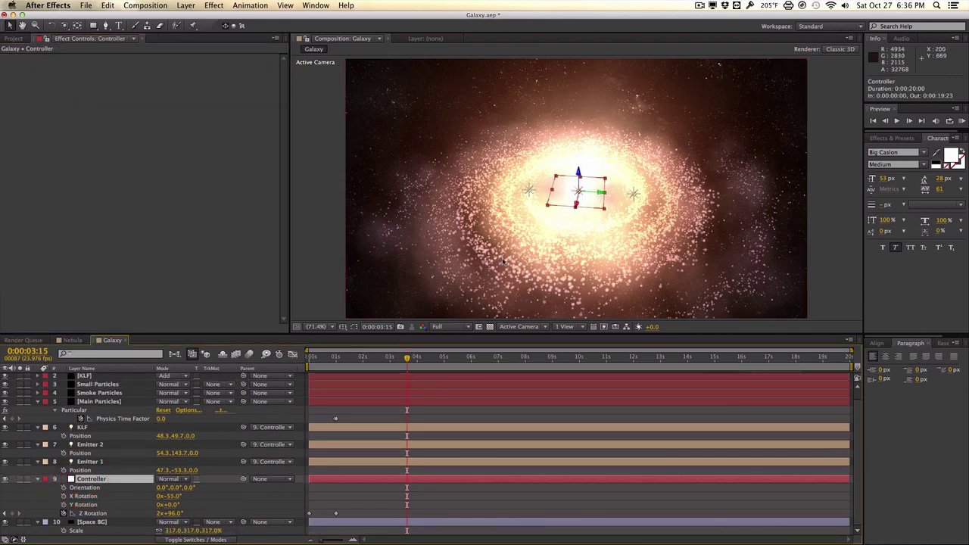
pyautogui.click(310, 357)
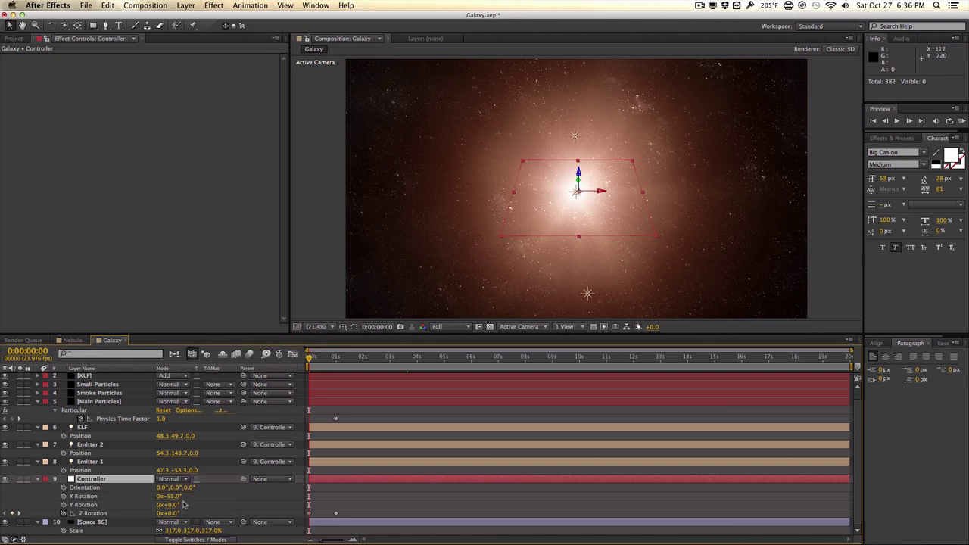
pyautogui.press('s')
pyautogui.moveTo(172, 500); pyautogui.dragTo(197, 497)
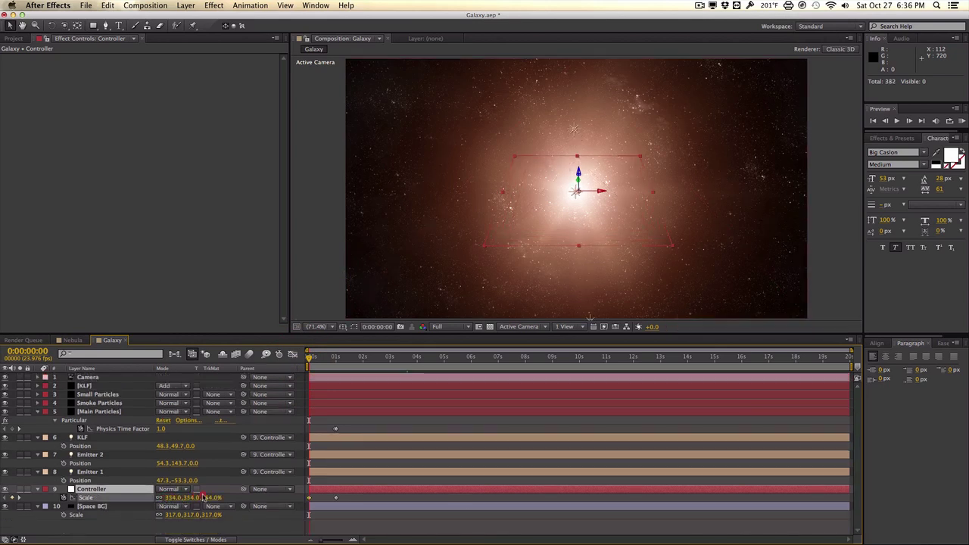
pyautogui.click(359, 367)
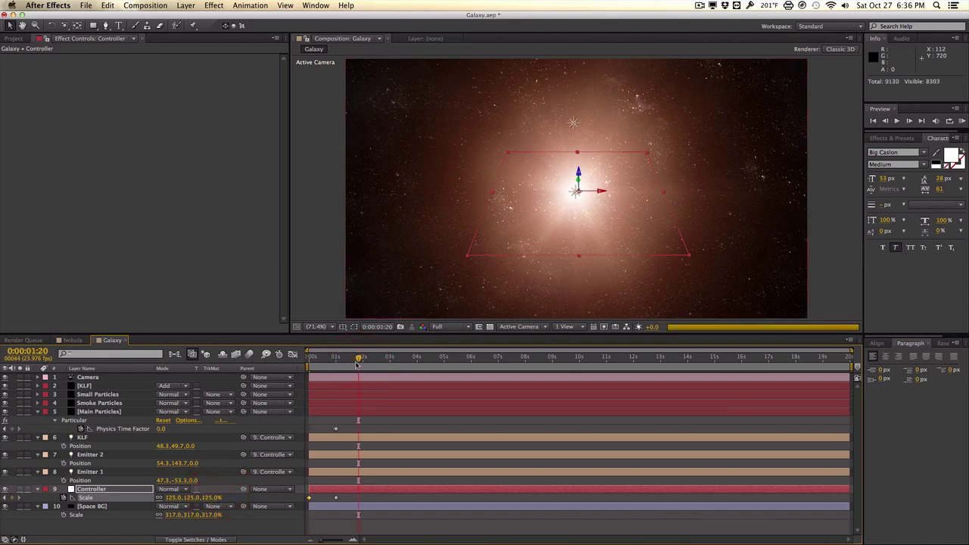
pyautogui.moveTo(359, 364); pyautogui.dragTo(342, 360)
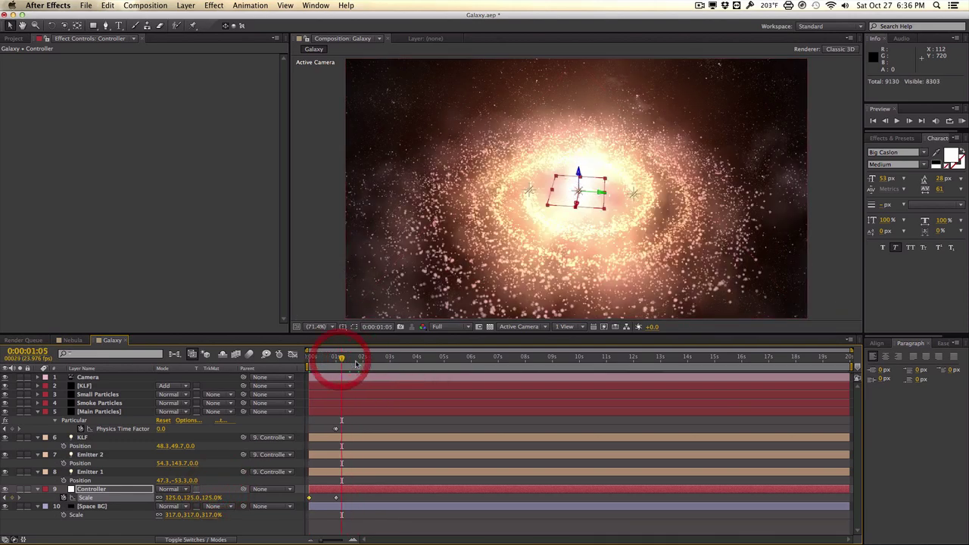
# Step: Set the Scale of the KLF solid's Light Factory flare to 2.10
pyautogui.click(120, 387)
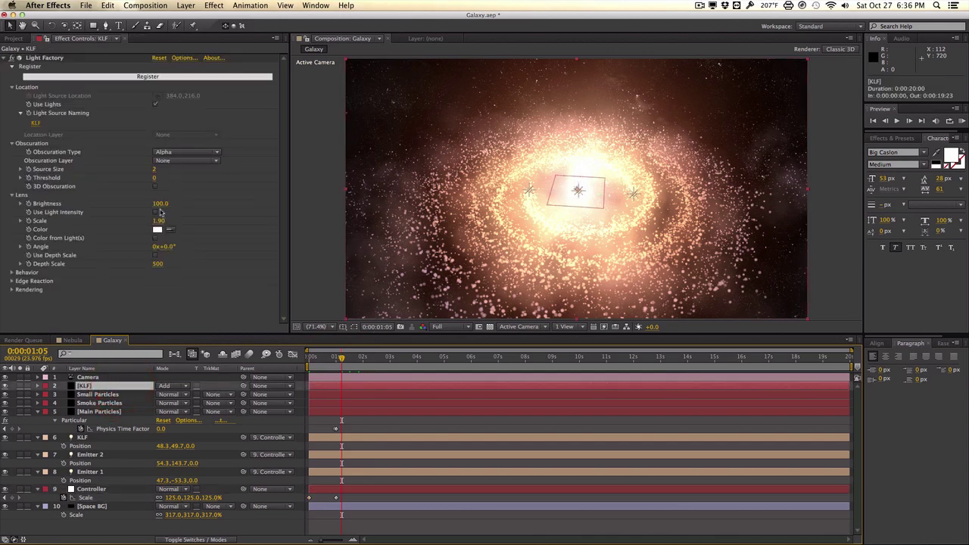
pyautogui.moveTo(161, 221); pyautogui.dragTo(170, 222)
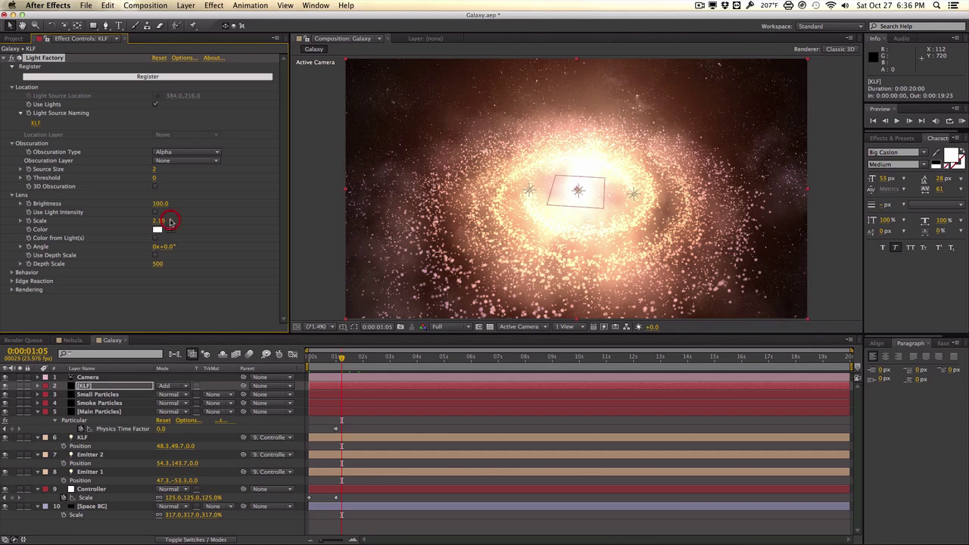
# Step: Apply the Curves colour correction effect to the Space BG layer
pyautogui.click(103, 506)
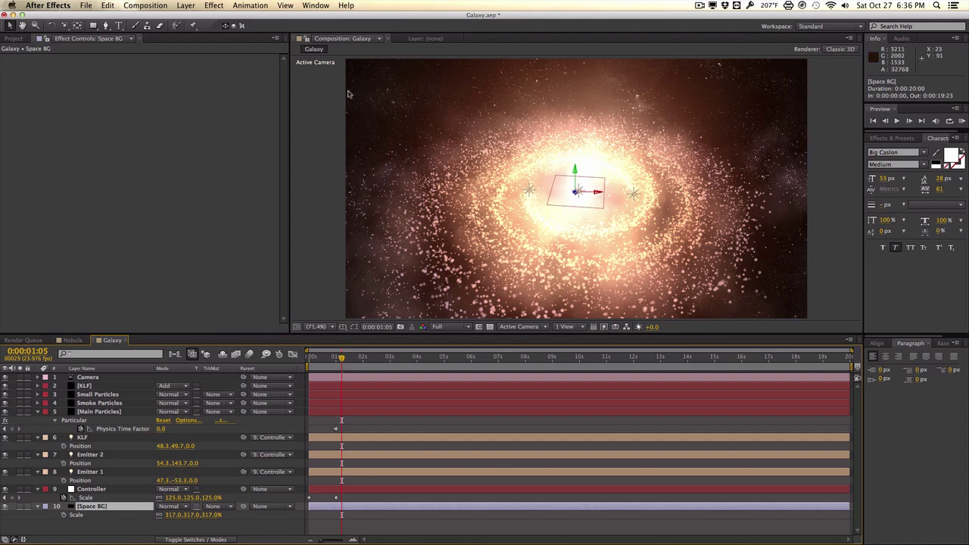
pyautogui.click(216, 7)
pyautogui.moveTo(246, 72)
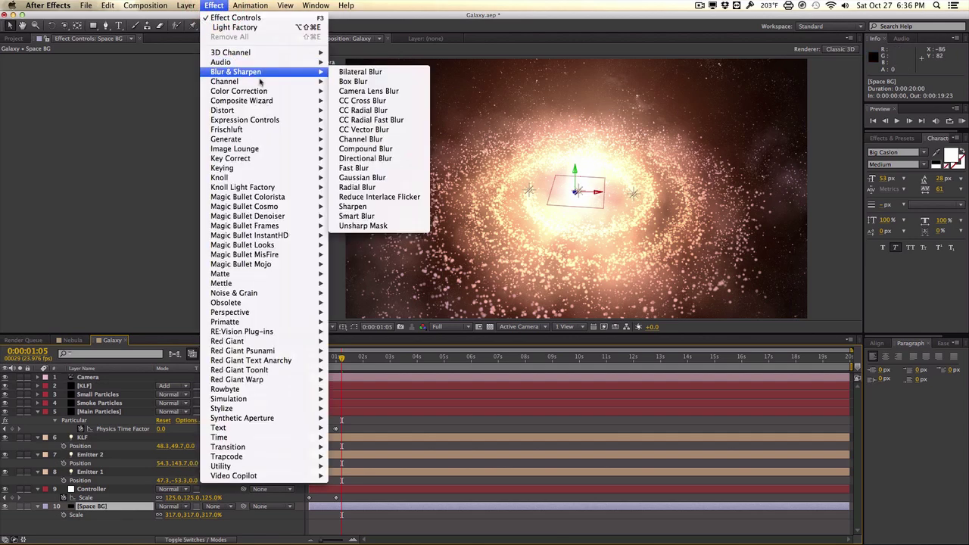
pyautogui.moveTo(272, 91)
pyautogui.click(382, 265)
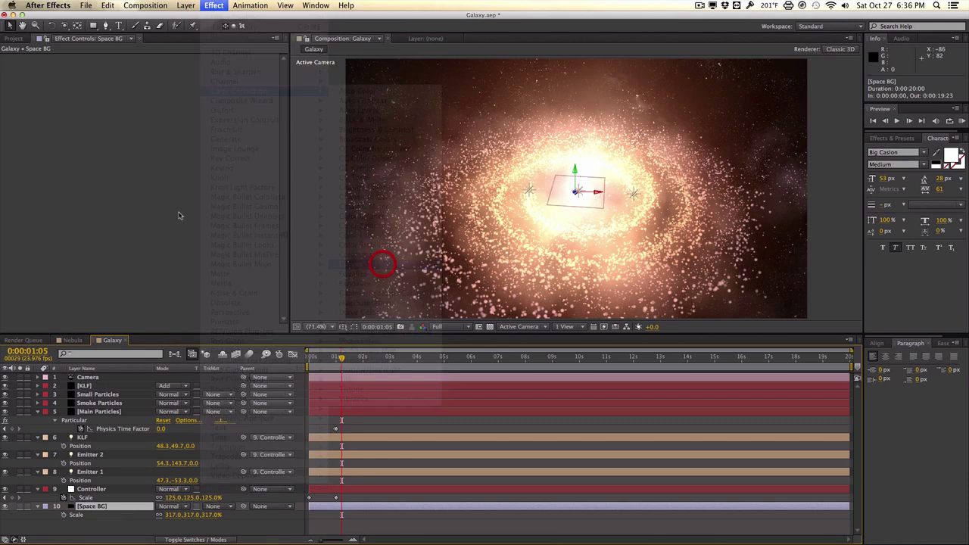
# Step: Raise the Red curve's midpoint slightly and lower the Blue curve's midpoint on Space BG to warm the background
pyautogui.click(174, 67)
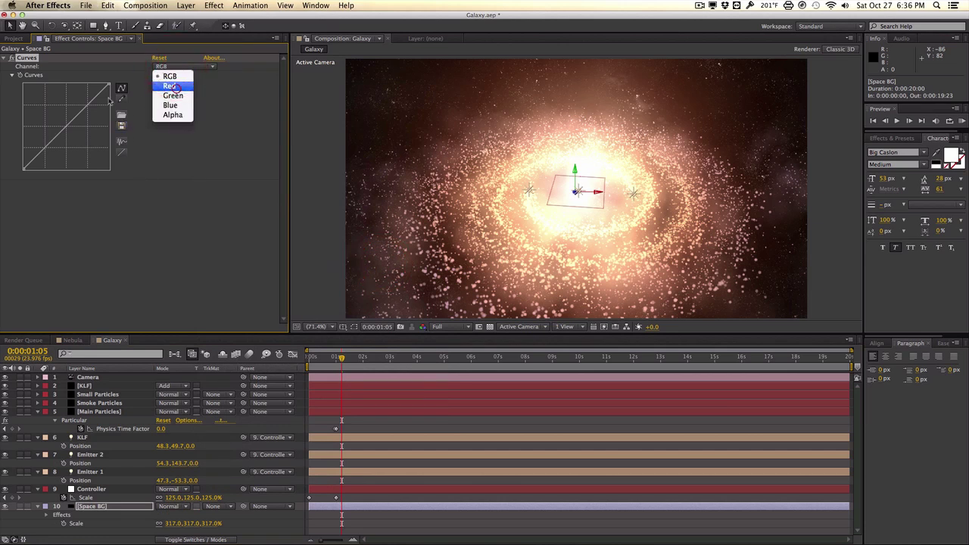
pyautogui.click(172, 87)
pyautogui.moveTo(64, 129); pyautogui.dragTo(65, 127)
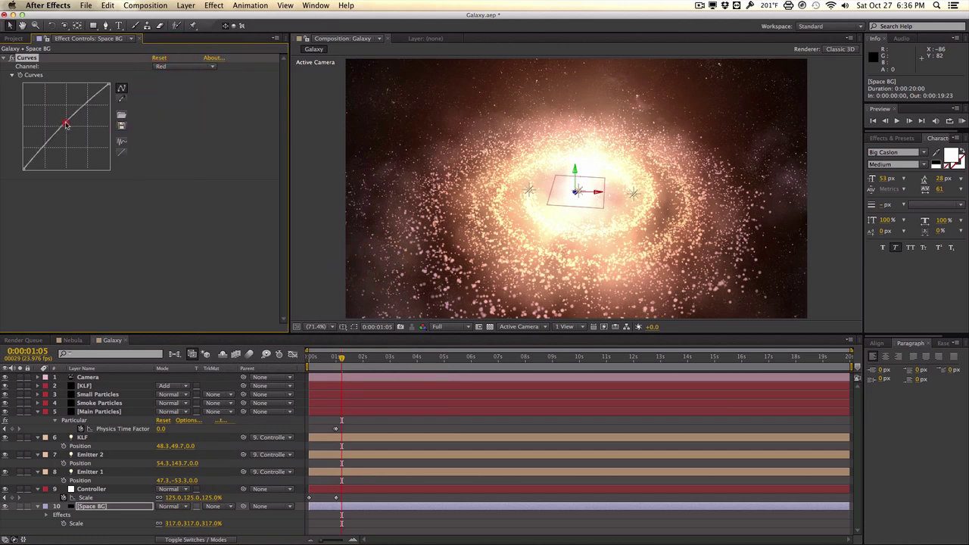
pyautogui.click(163, 66)
pyautogui.click(166, 106)
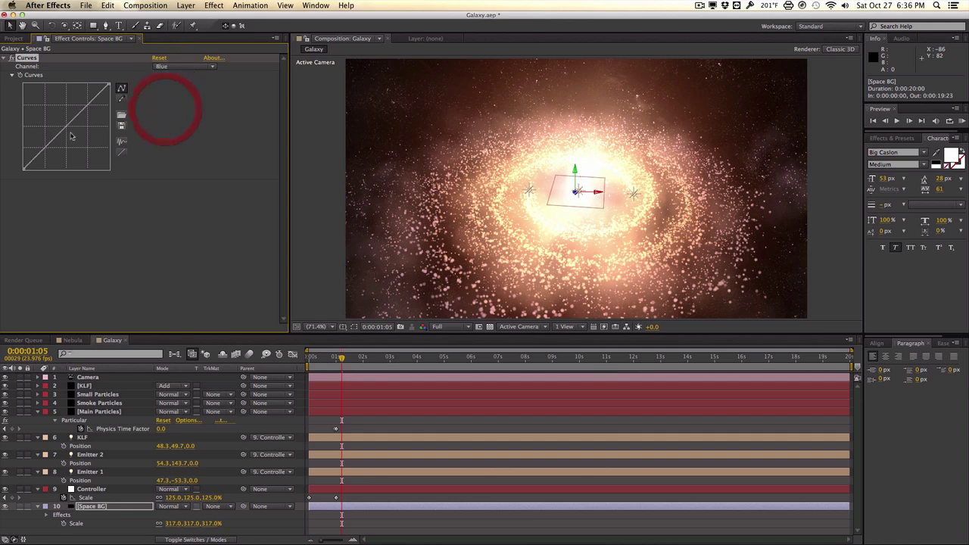
pyautogui.moveTo(66, 126); pyautogui.dragTo(67, 134)
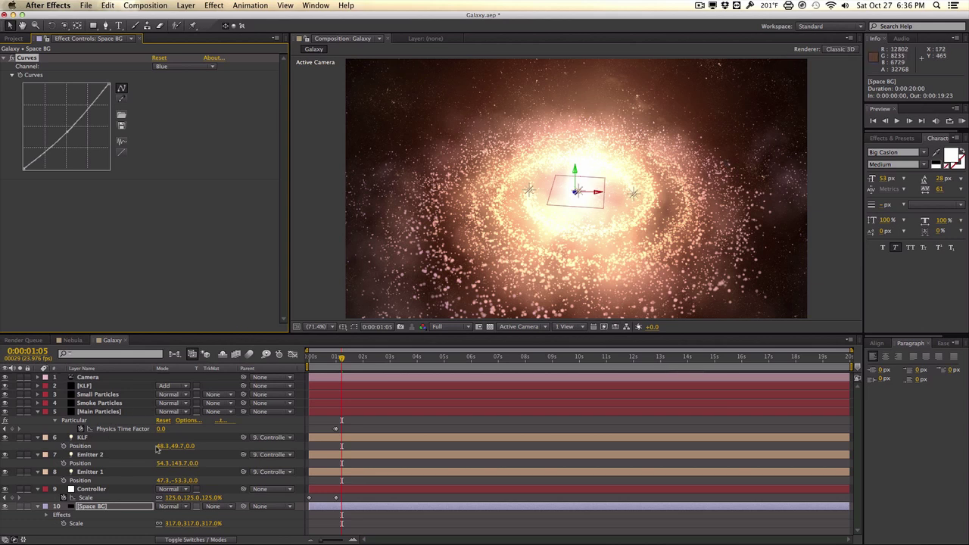
# Step: Collapse the Space BG and Main Particles layer properties and apply the Stylize Glow effect to the Main Particles layer
pyautogui.click(38, 506)
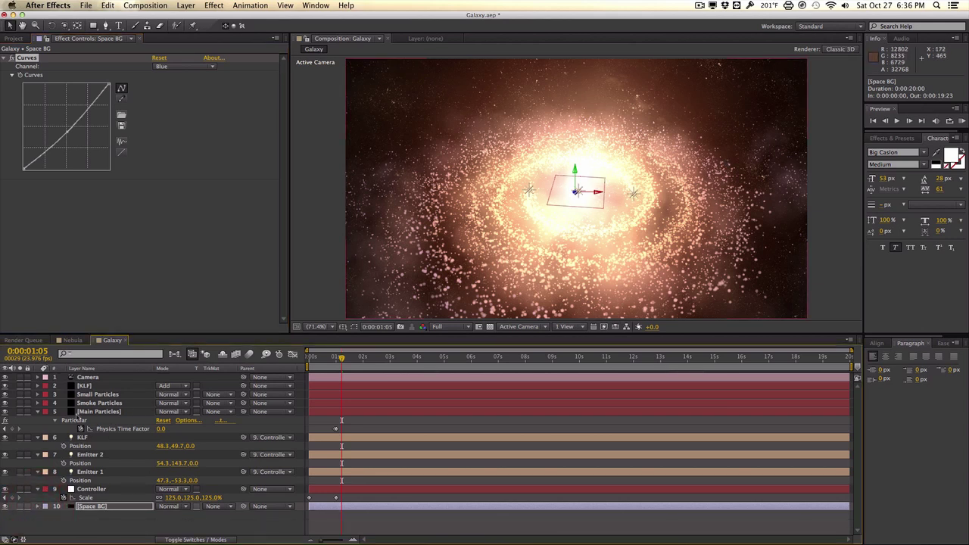
pyautogui.click(38, 412)
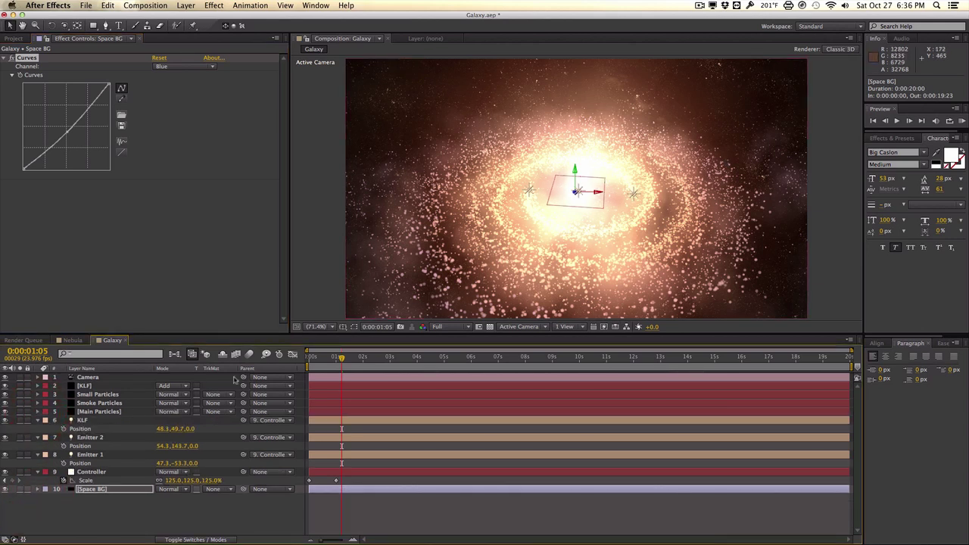
pyautogui.click(104, 403)
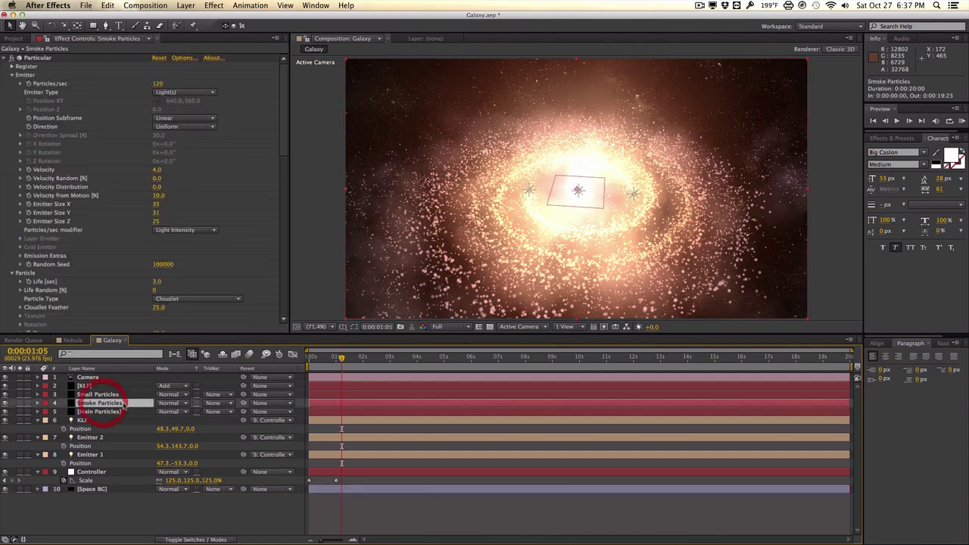
pyautogui.click(115, 412)
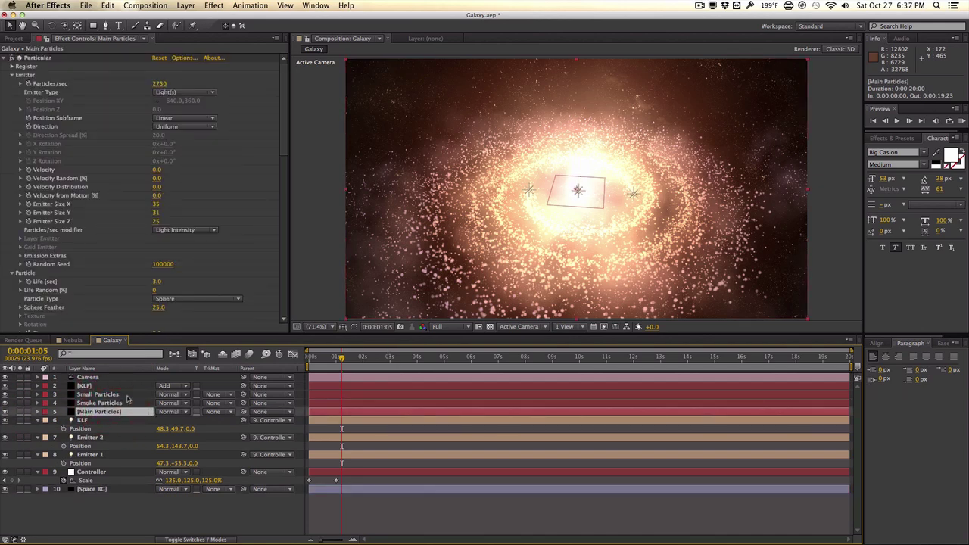
pyautogui.click(220, 6)
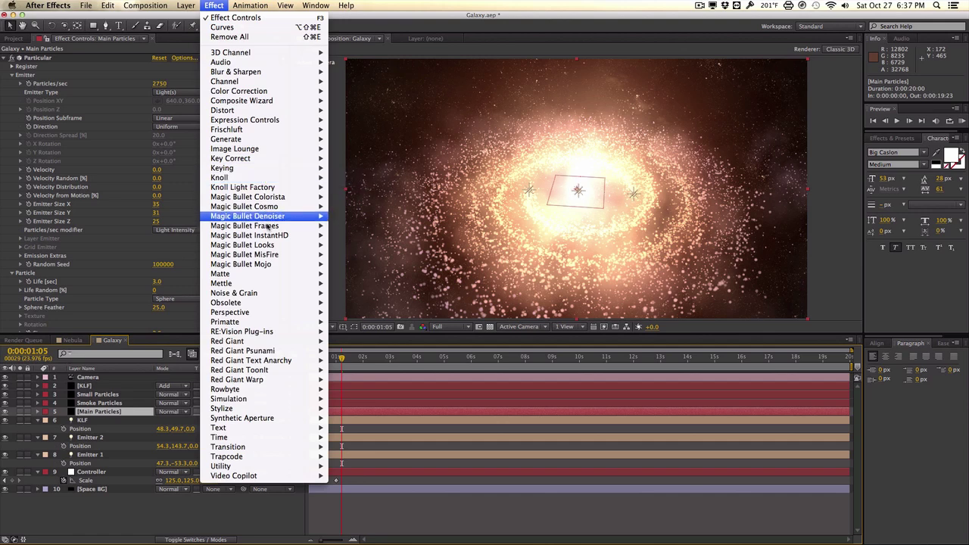
pyautogui.moveTo(303, 408)
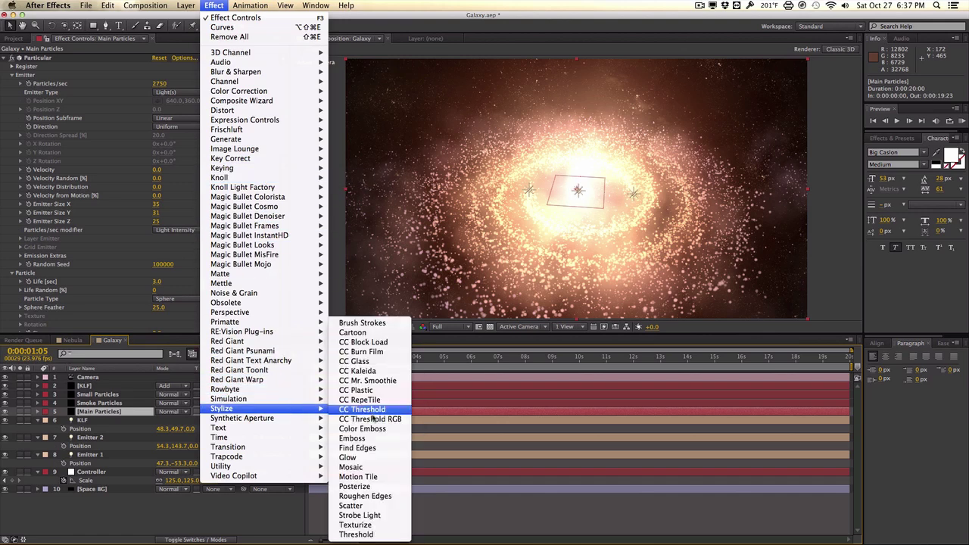
pyautogui.click(366, 458)
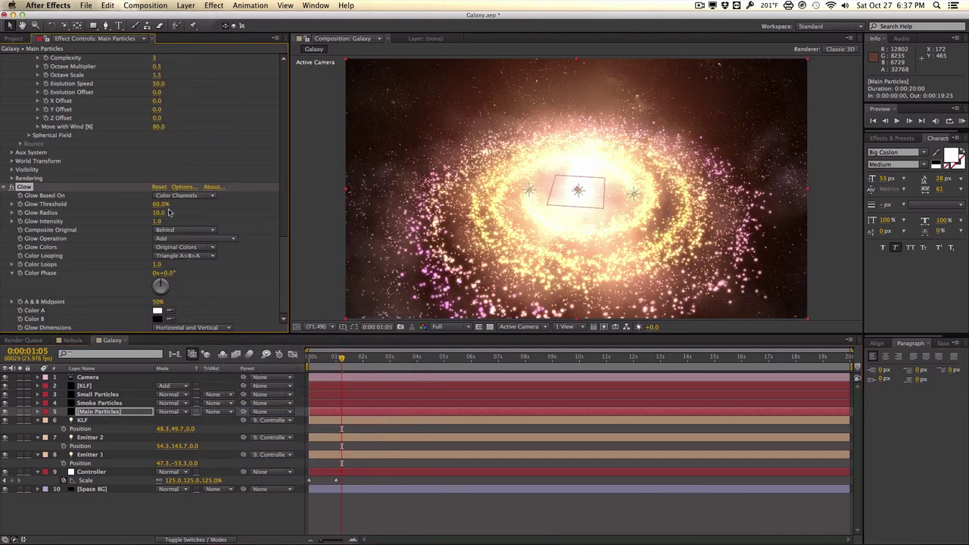
# Step: Set the Main Particles Glow to a Threshold of 77.6%, a Radius of 75.0 and an Intensity of 3.3
pyautogui.moveTo(155, 203); pyautogui.dragTo(177, 204)
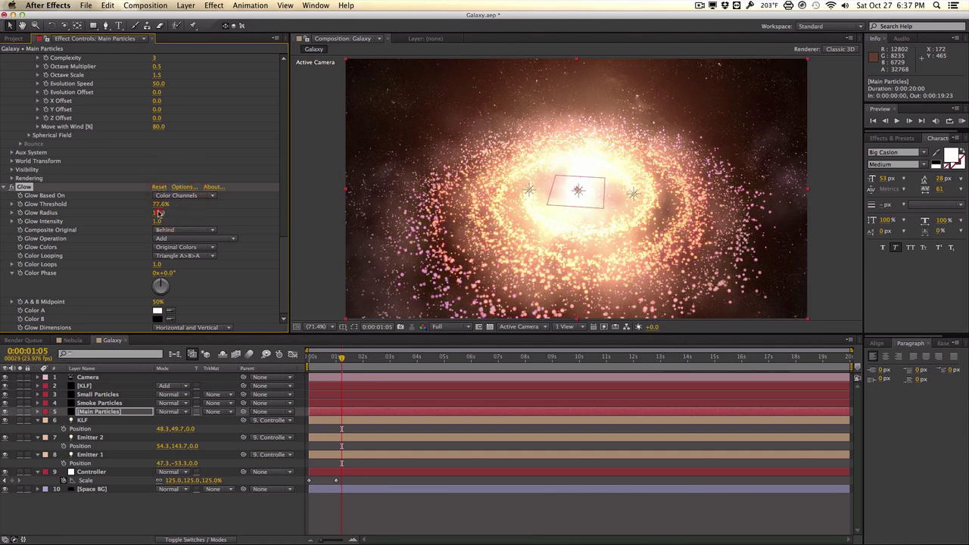
pyautogui.moveTo(190, 211); pyautogui.dragTo(194, 211)
pyautogui.moveTo(287, 217); pyautogui.dragTo(285, 217)
# Step: Add a Glow to Small Particles with Threshold 62.0%, Radius 22.0 and Intensity 2.2, and set the layer's blending mode to Add
pyautogui.click(117, 394)
pyautogui.scroll(-15, 112, 268)
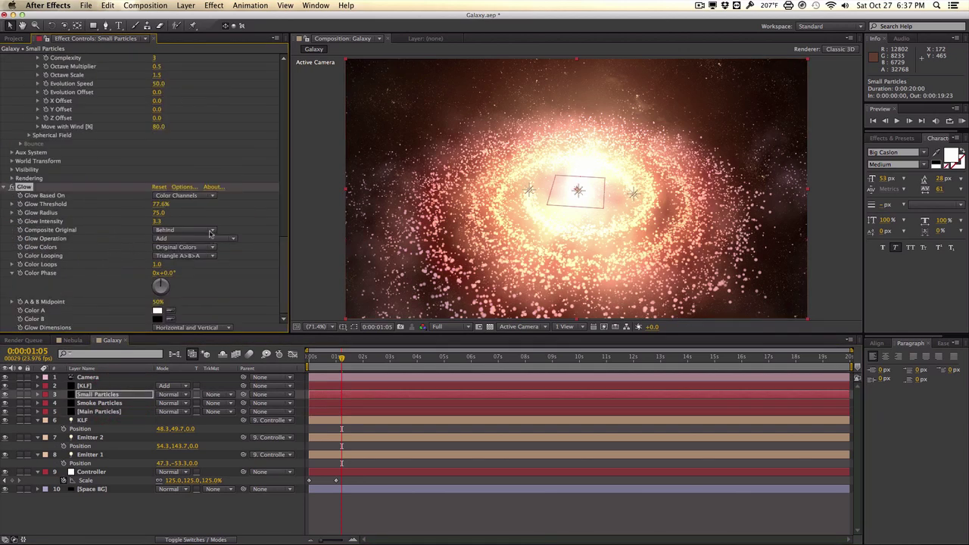
pyautogui.moveTo(144, 204); pyautogui.dragTo(151, 234)
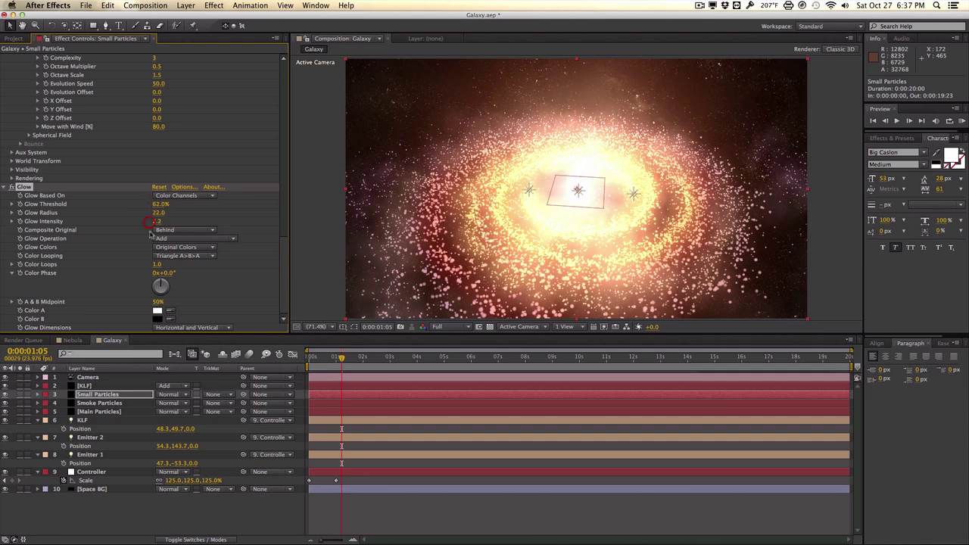
pyautogui.click(165, 394)
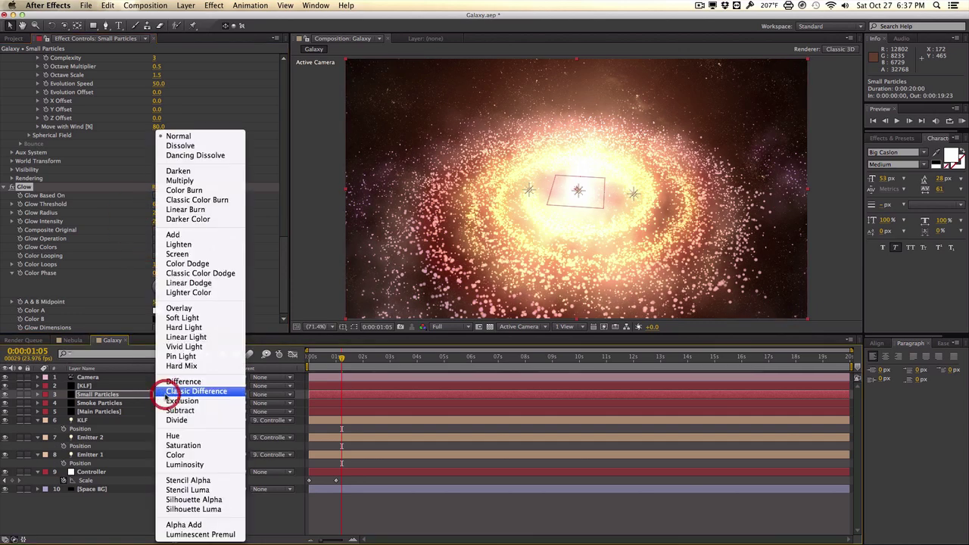
pyautogui.click(193, 237)
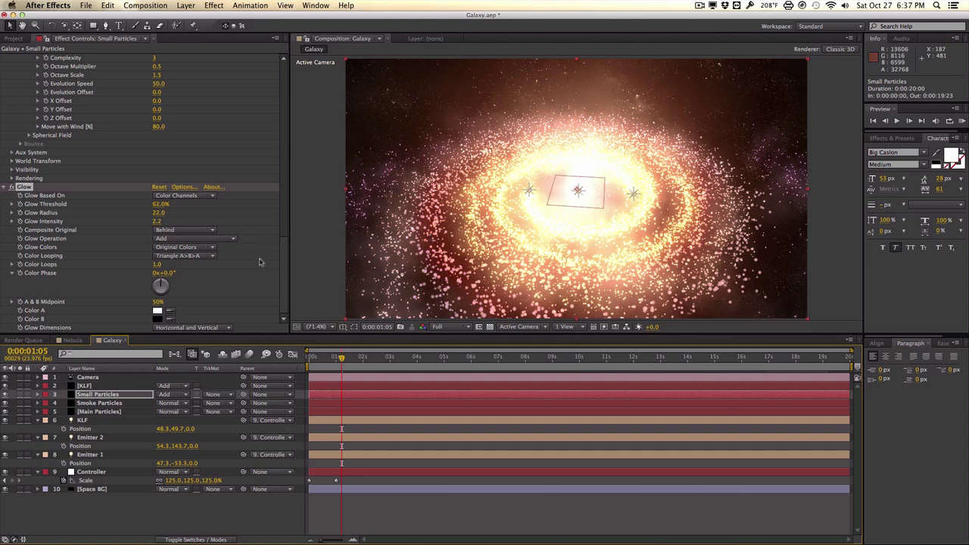
# Step: Apply the Trapcode Shine effect to the Main Particles layer
pyautogui.click(120, 410)
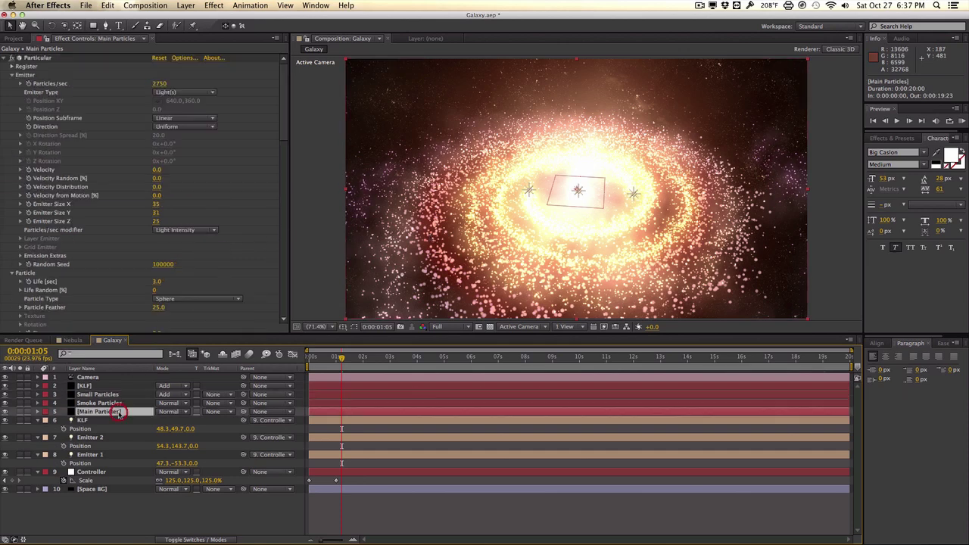
pyautogui.click(213, 6)
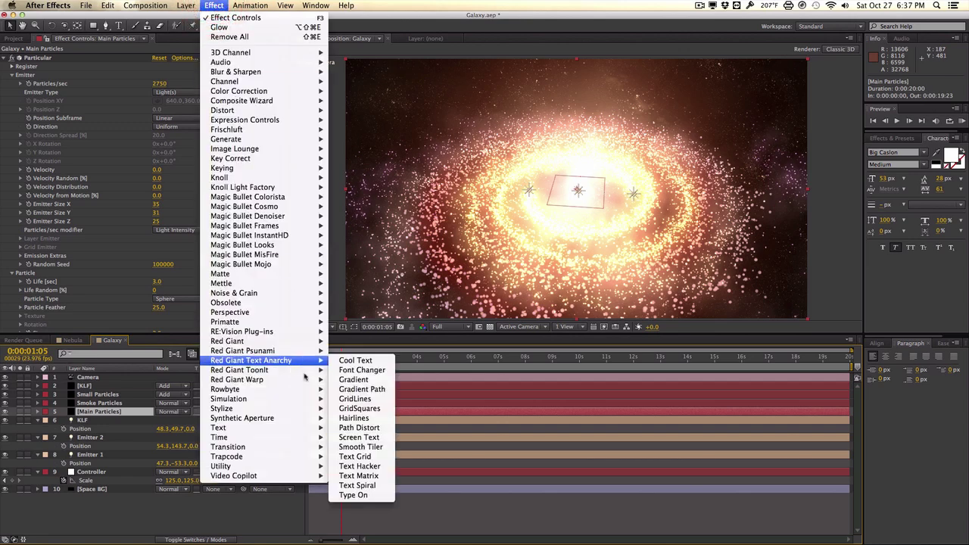
pyautogui.moveTo(227, 456)
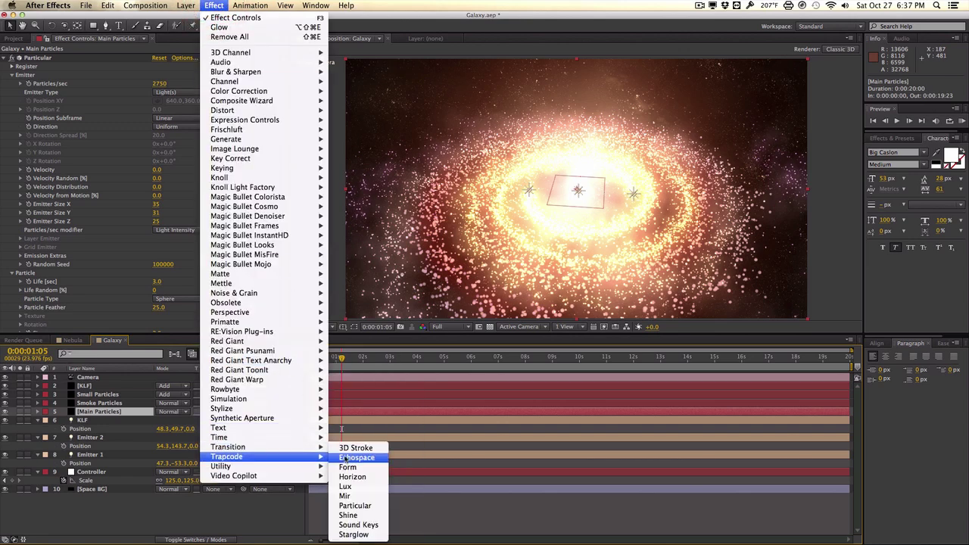
pyautogui.click(352, 514)
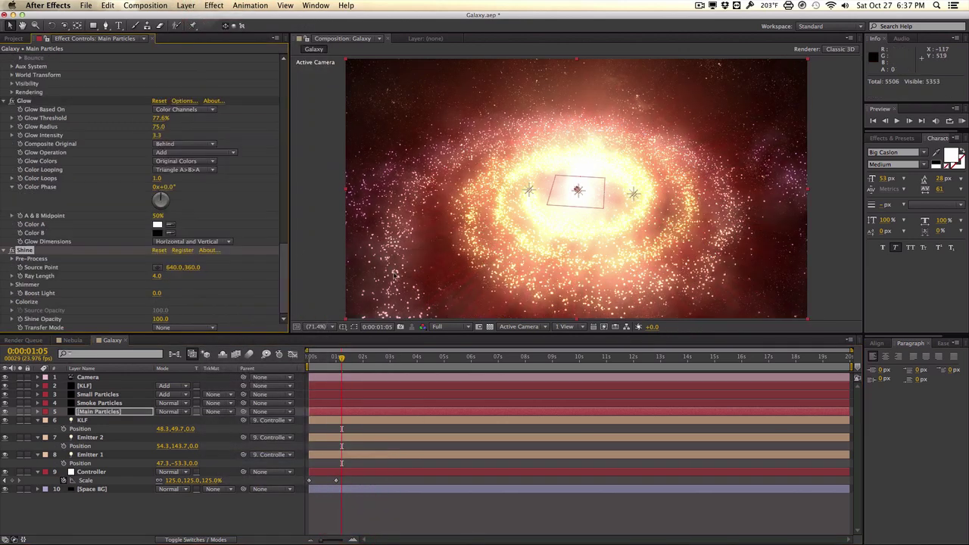
# Step: Move Shine's Source Point far below the galaxy to 640.2,1610.6 and set its Ray Length to 1.5
pyautogui.click(157, 266)
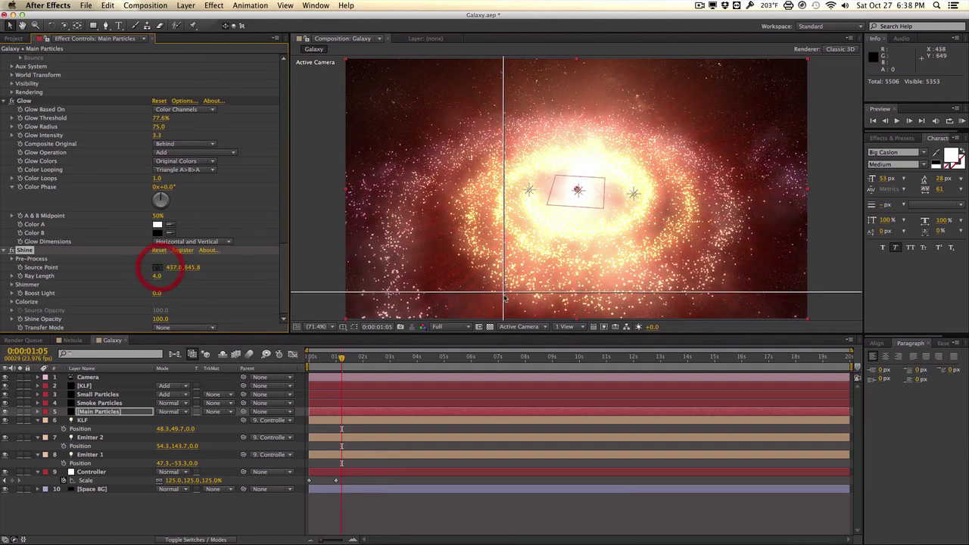
pyautogui.click(576, 306)
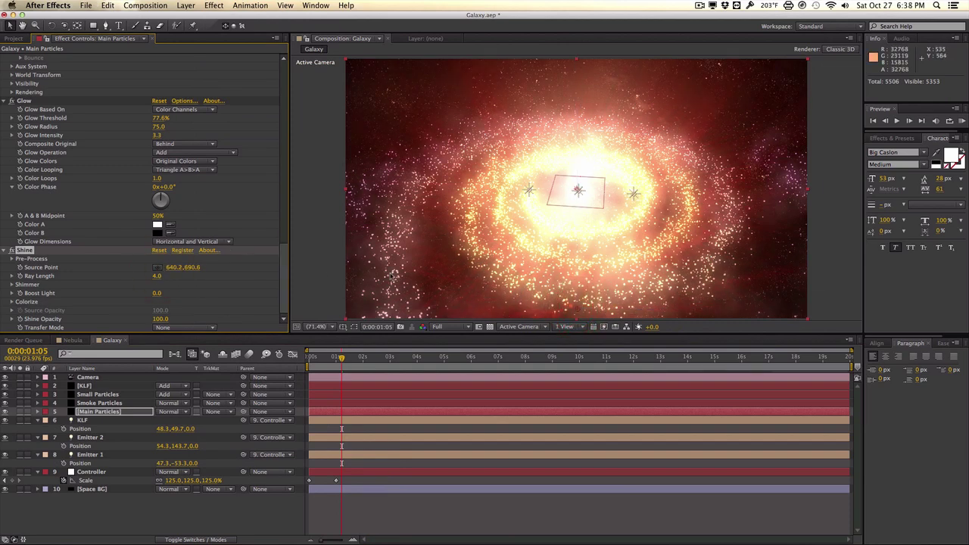
pyautogui.moveTo(191, 269); pyautogui.dragTo(676, 259)
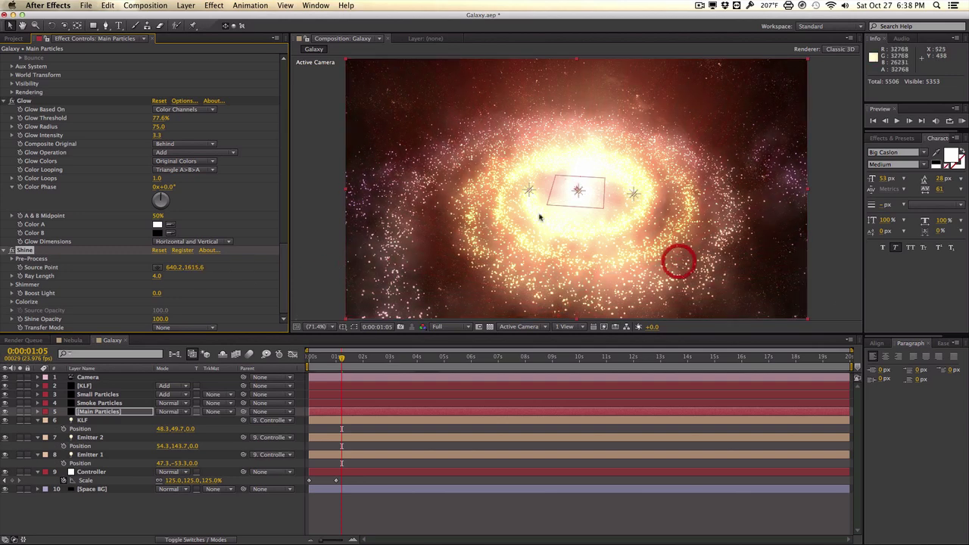
pyautogui.click(157, 276)
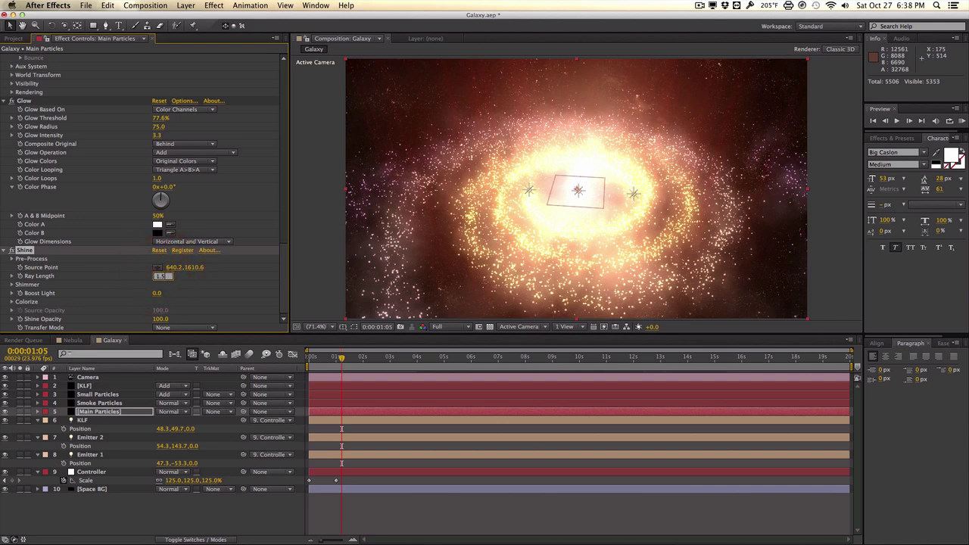
pyautogui.press('Return')
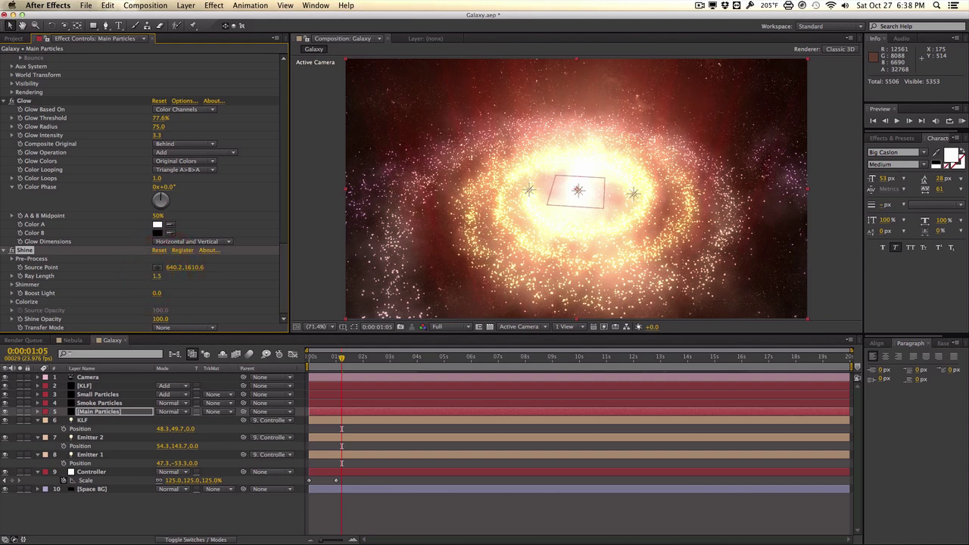
# Step: In Shine's Colorize settings, change the Shadows colour to magenta FF00E1 and the Midtones colour to a redder orange
pyautogui.click(10, 302)
pyautogui.click(157, 318)
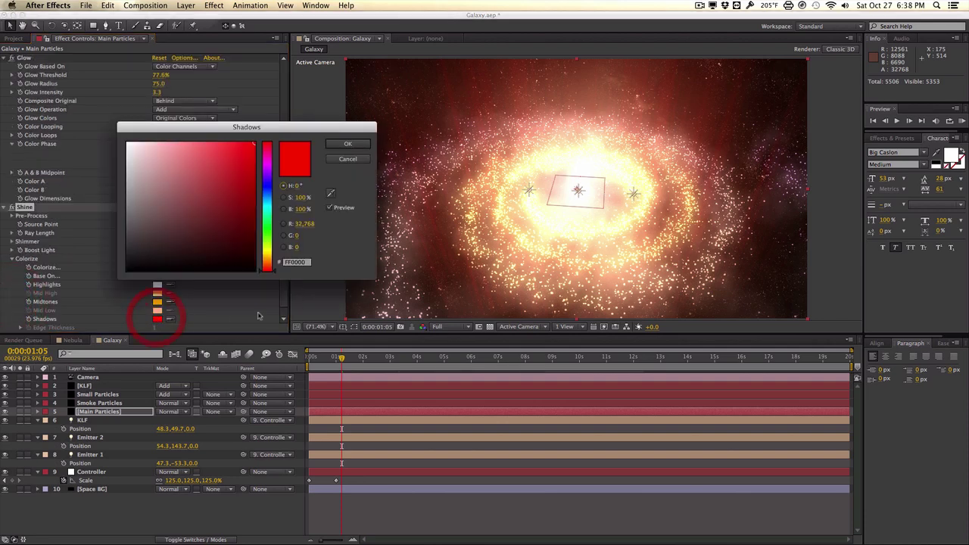
pyautogui.moveTo(263, 191); pyautogui.dragTo(270, 174)
pyautogui.press('Return')
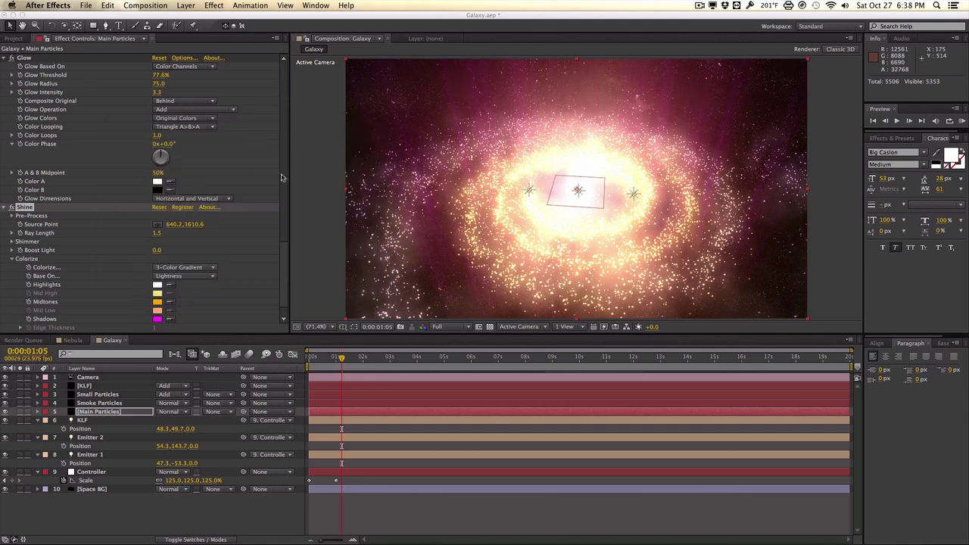
pyautogui.click(157, 302)
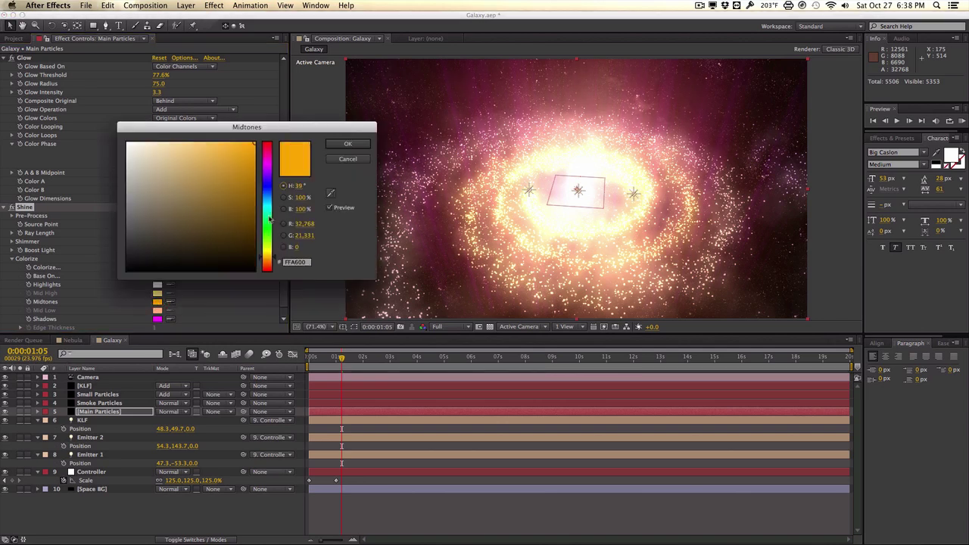
pyautogui.moveTo(267, 251); pyautogui.dragTo(266, 265)
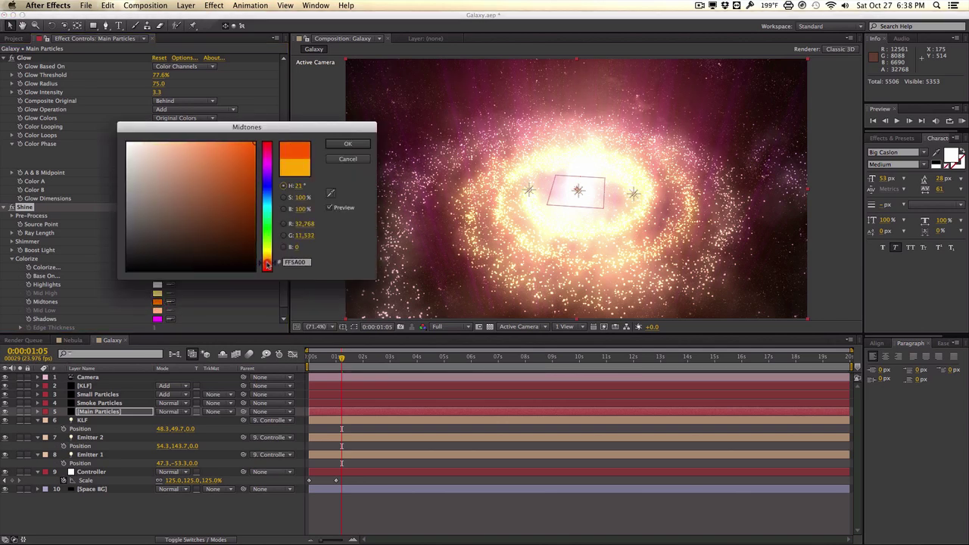
pyautogui.press('Return')
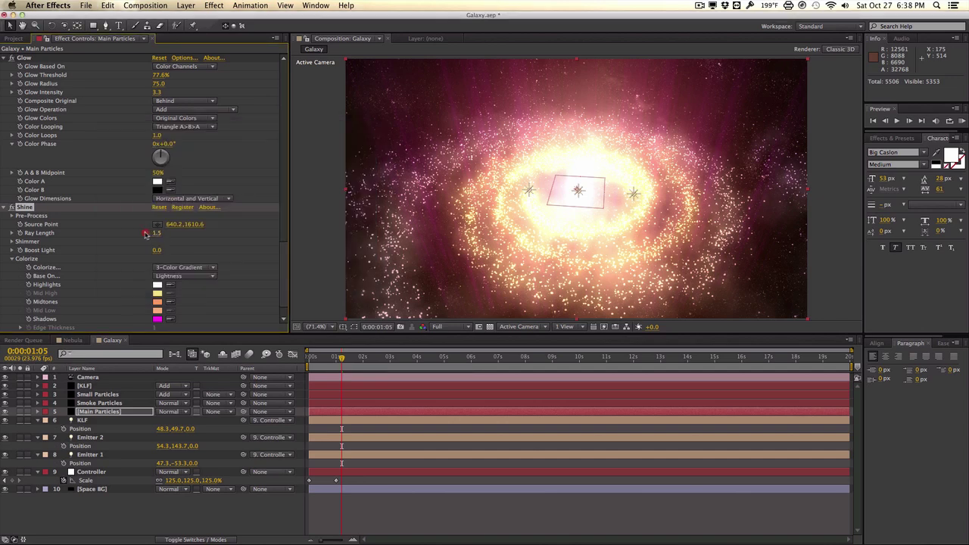
# Step: Reduce Shine's Ray Length to 0.6 and change its Shadows colour to a softer pink with hue 327°, saturation 58% and brightness 98%
pyautogui.moveTo(142, 234); pyautogui.dragTo(133, 236)
pyautogui.click(157, 318)
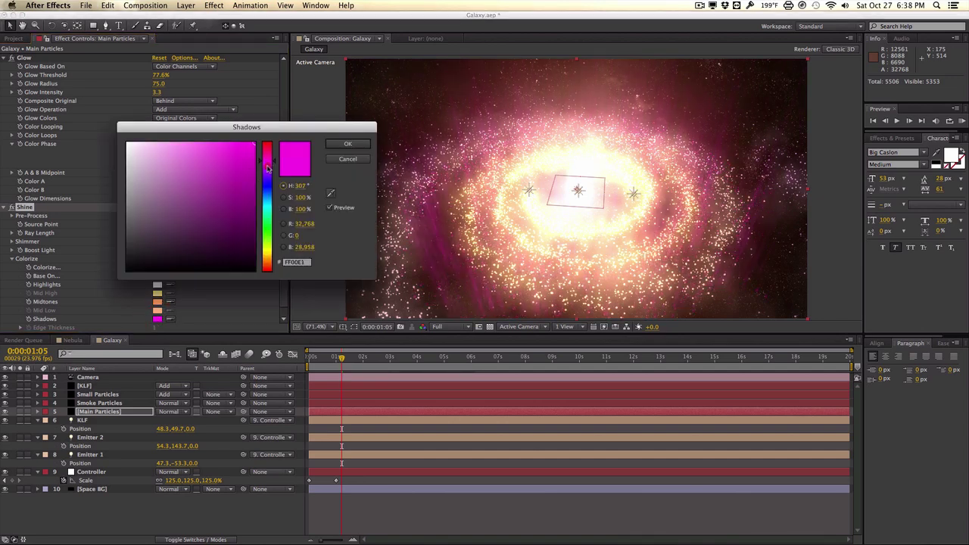
pyautogui.moveTo(266, 168); pyautogui.dragTo(267, 160)
pyautogui.click(200, 146)
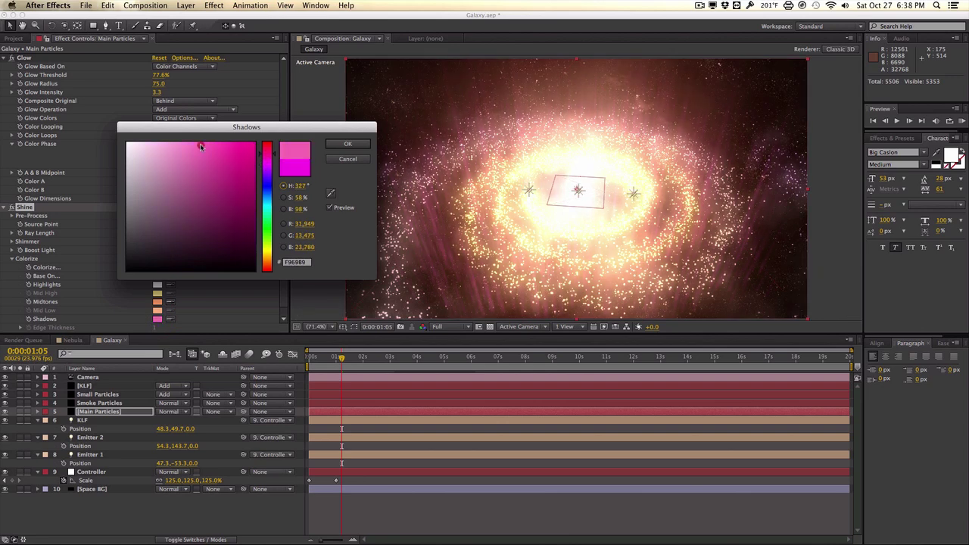
pyautogui.click(348, 144)
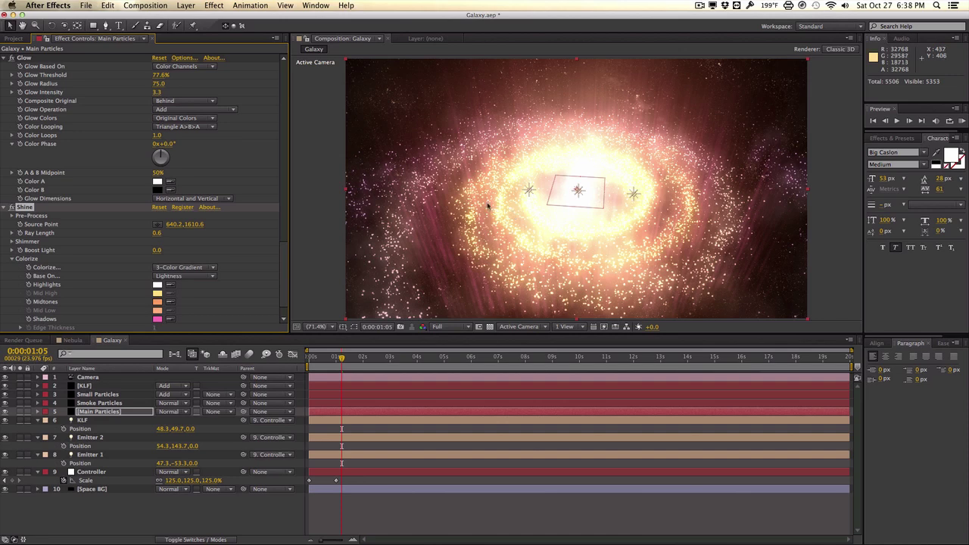
# Step: Set the Particles/sec of the Small Particles layer's Particular emitter to 6700
pyautogui.click(108, 394)
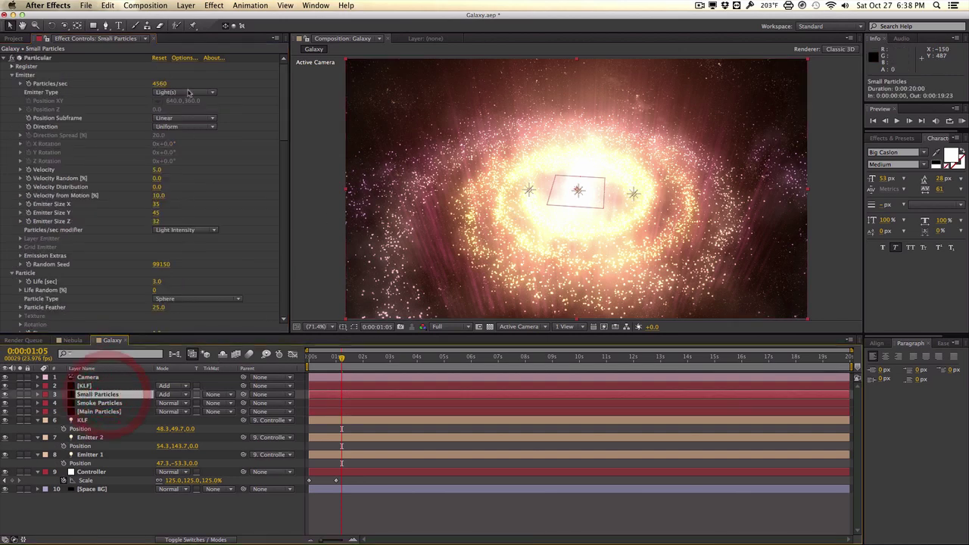
pyautogui.click(209, 83)
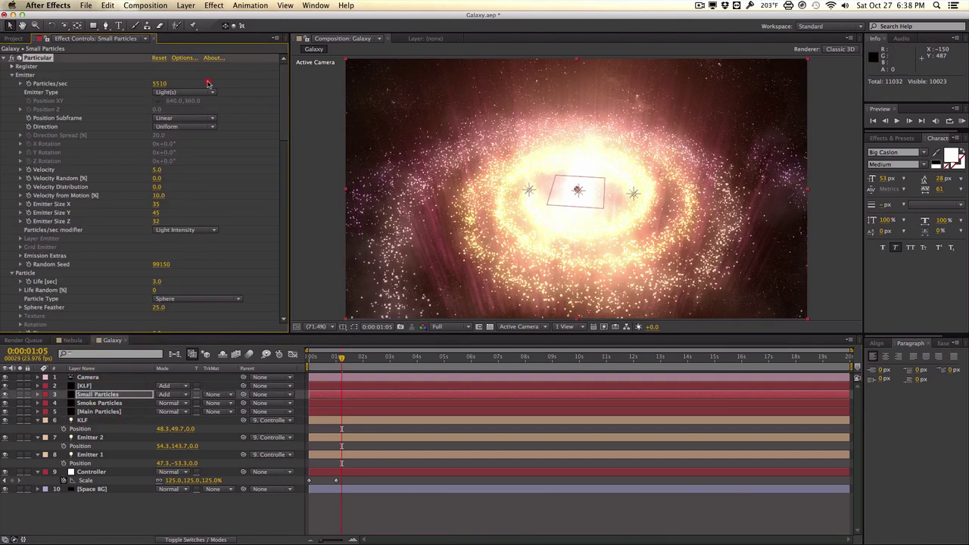
pyautogui.moveTo(209, 83); pyautogui.dragTo(267, 82)
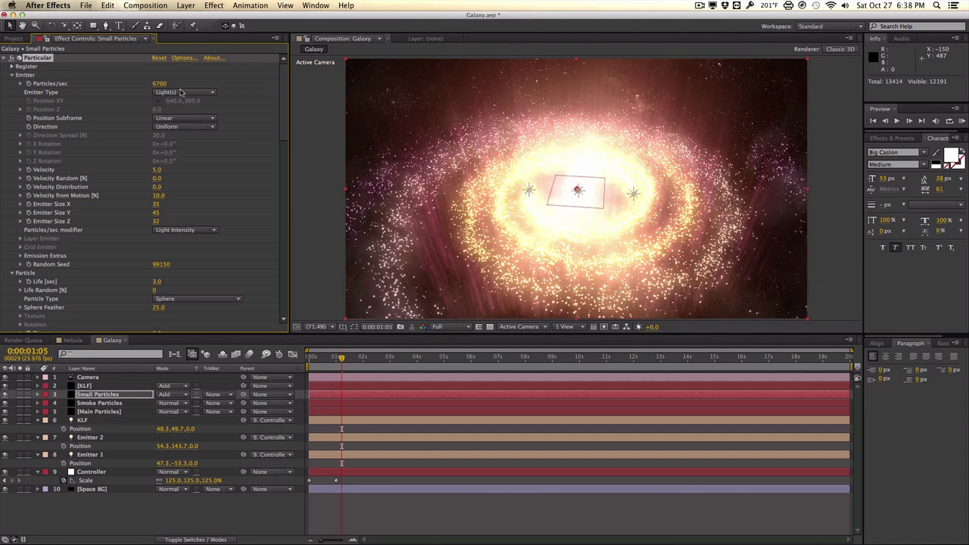
# Step: Create a new adjustment layer above the Camera and rename it CC
pyautogui.click(185, 5)
pyautogui.moveTo(242, 17)
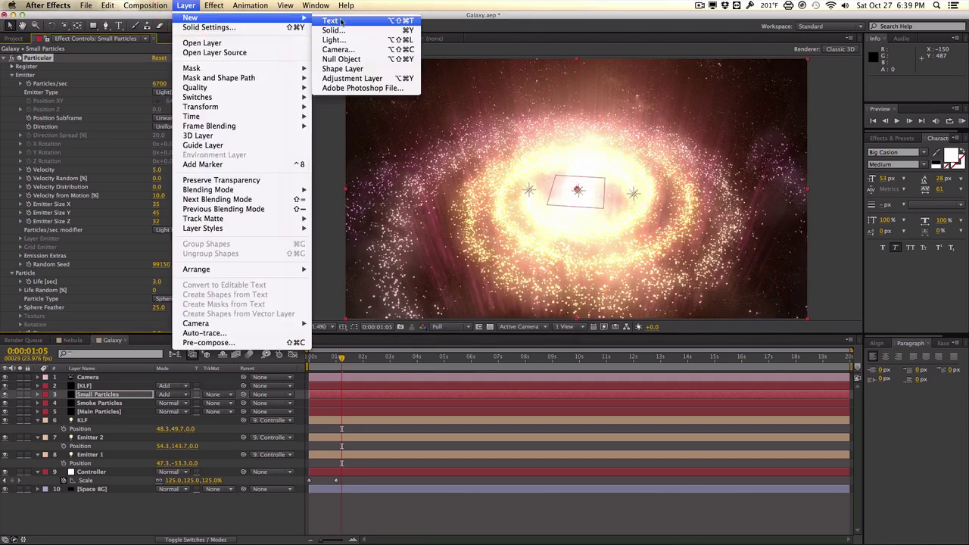
pyautogui.click(360, 78)
pyautogui.click(135, 378)
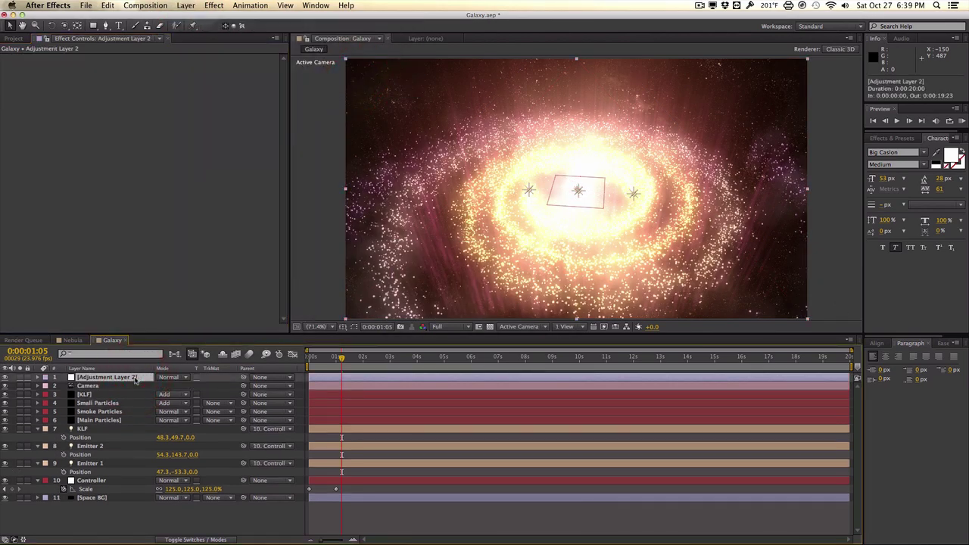
pyautogui.write('CC')
pyautogui.press('Return')
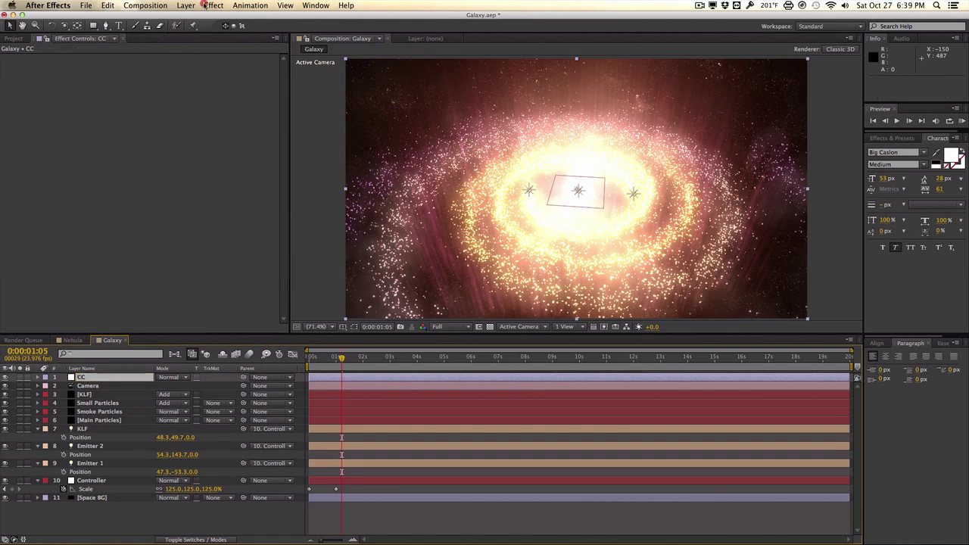
# Step: Apply the Magic Bullet Looks effect to the CC adjustment layer and open its look editor
pyautogui.click(214, 5)
pyautogui.moveTo(266, 264)
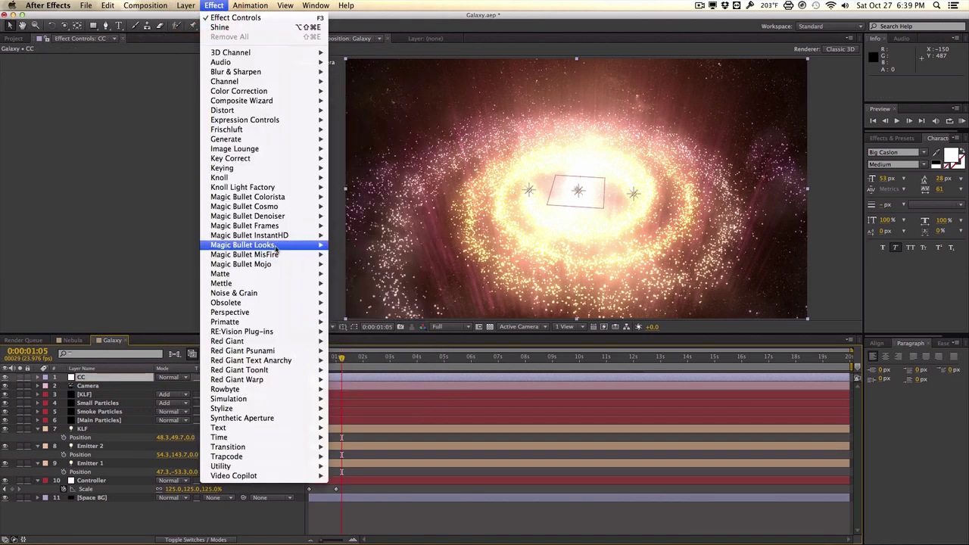
pyautogui.moveTo(278, 248)
pyautogui.click(347, 245)
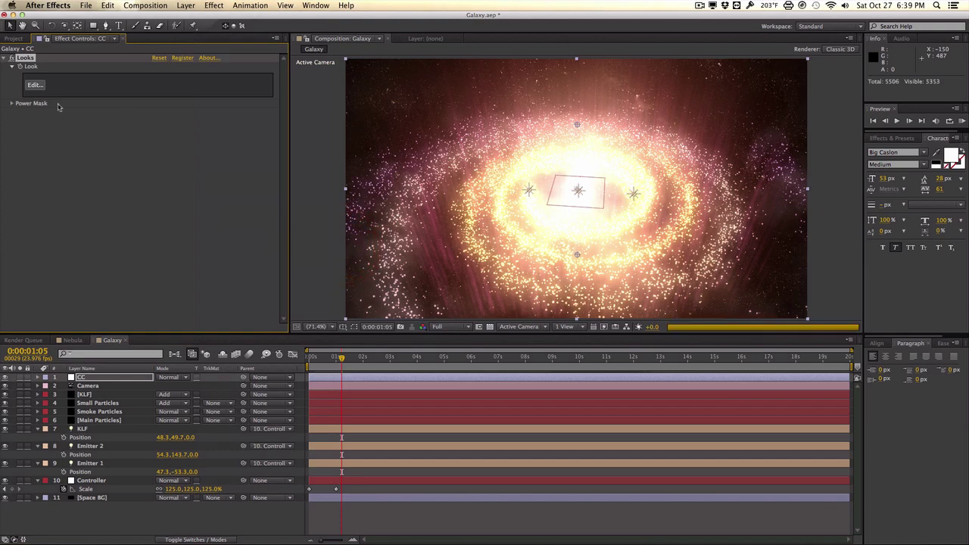
pyautogui.click(34, 86)
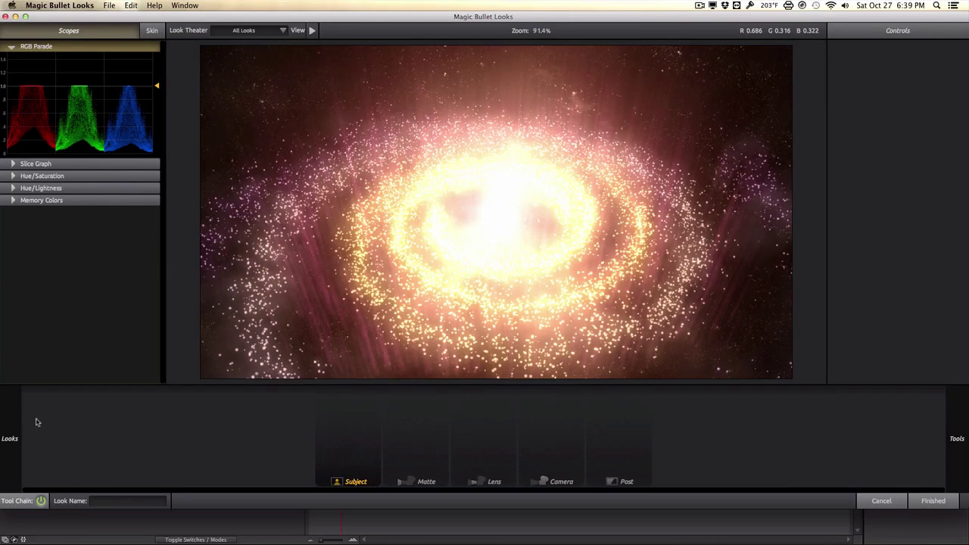
# Step: Browse the Basic and Cinematic looks, choose the Vibrant preset and apply it to the CC layer
pyautogui.moveTo(16, 417)
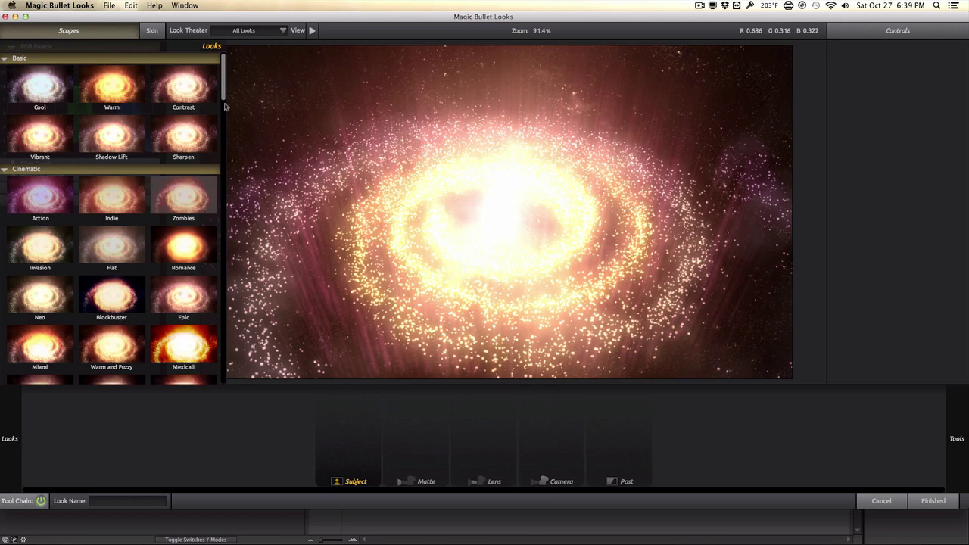
pyautogui.scroll(-5, 224, 99)
pyautogui.scroll(5, 225, 95)
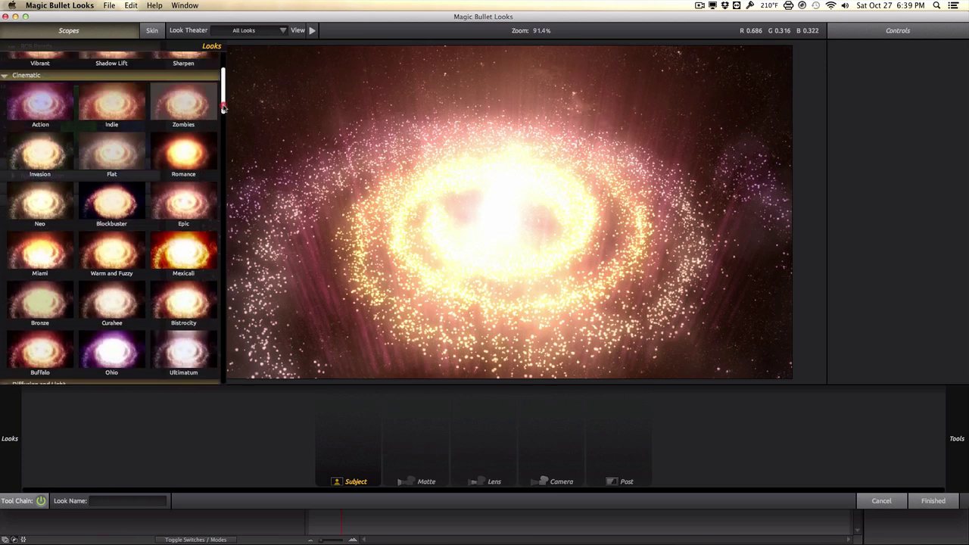
pyautogui.click(40, 136)
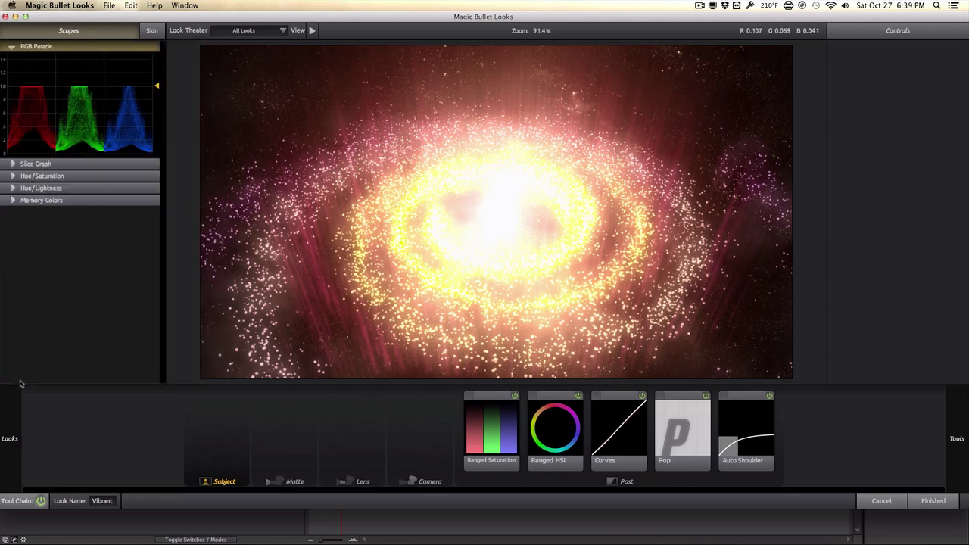
pyautogui.moveTo(115, 192)
pyautogui.scroll(-2, 115, 193)
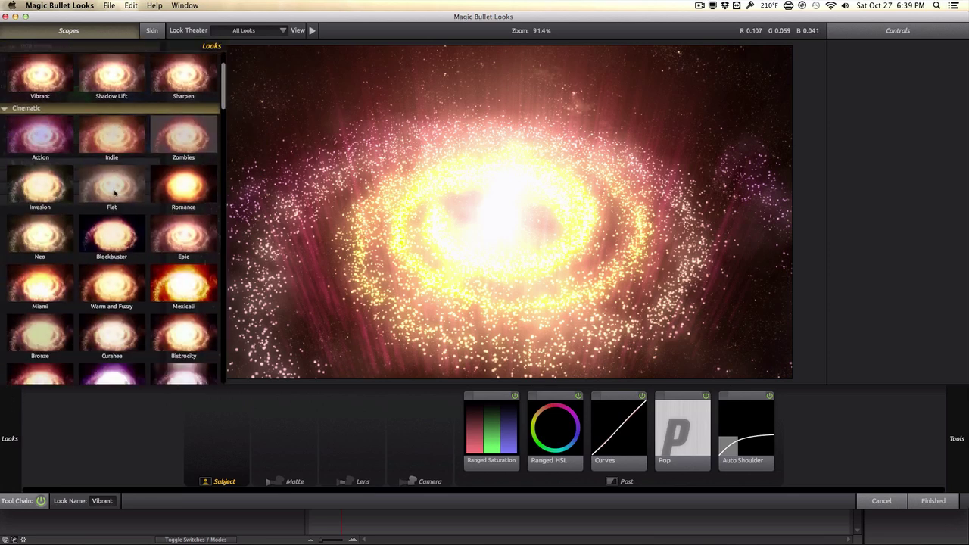
pyautogui.moveTo(223, 113); pyautogui.dragTo(223, 82)
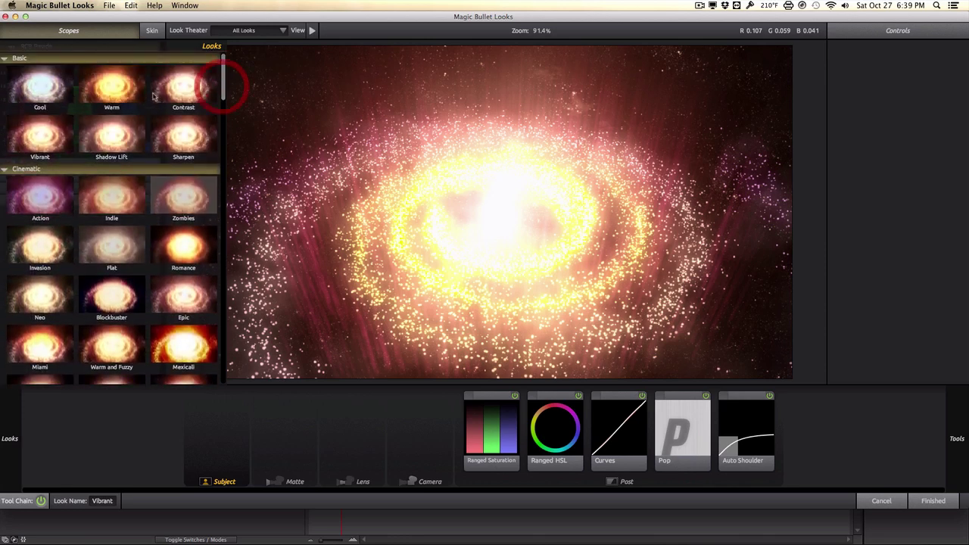
pyautogui.click(932, 501)
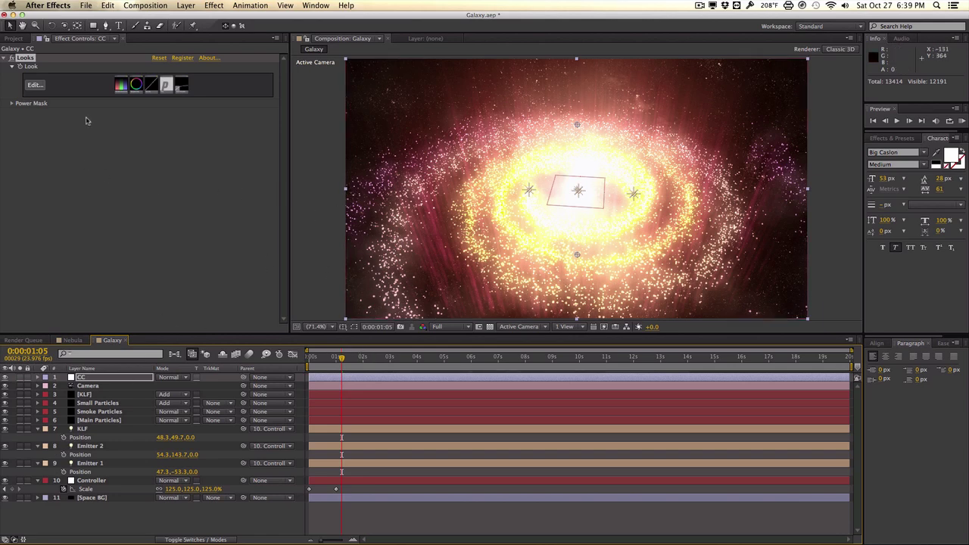
# Step: Run the _InstaFilm 720p script to add letterboxing, and delete the Grain layer it creates
pyautogui.click(88, 5)
pyautogui.moveTo(181, 282)
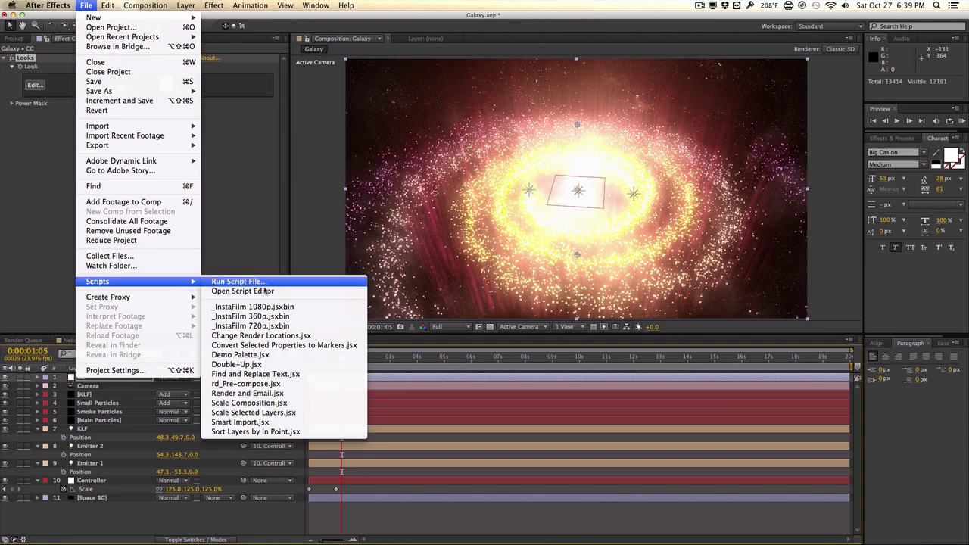
pyautogui.click(275, 326)
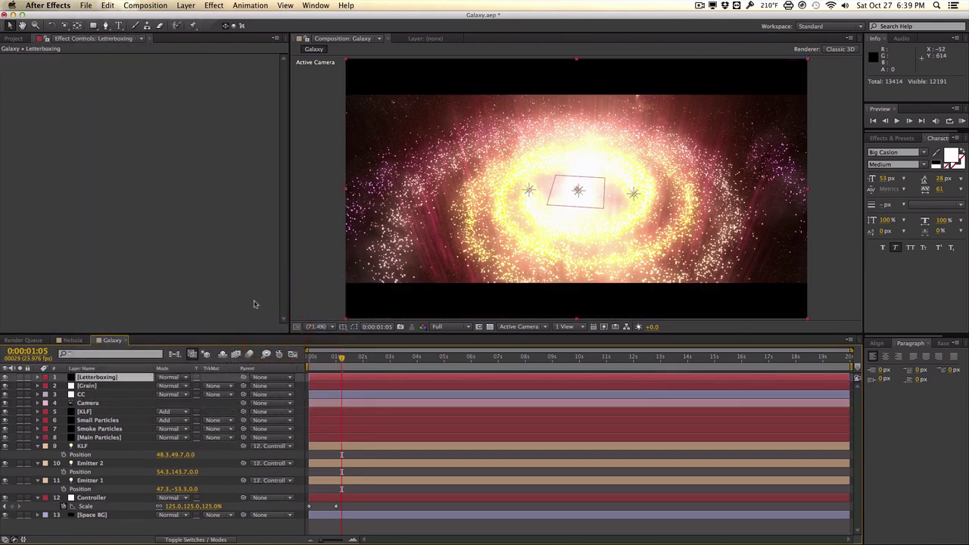
pyautogui.click(119, 387)
pyautogui.press('Delete')
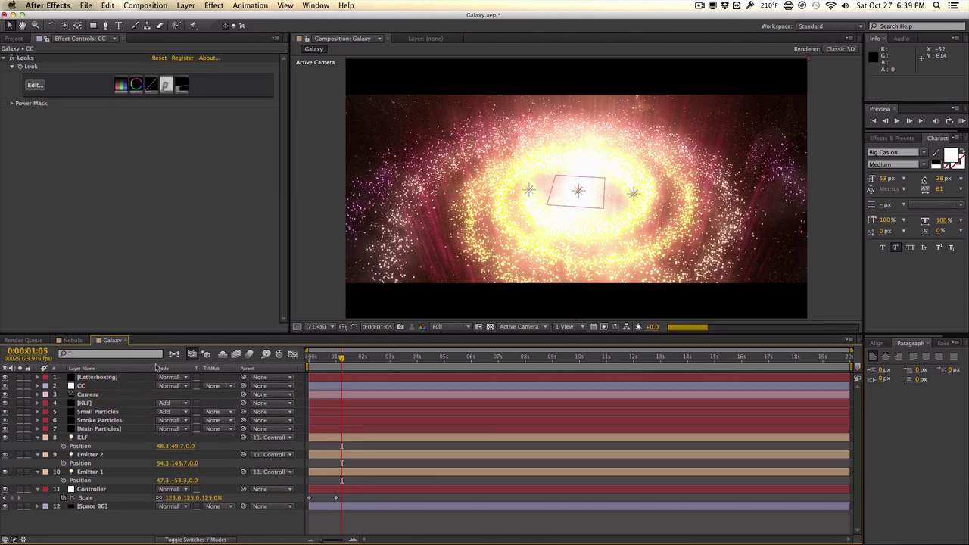
# Step: Pan the camera so the galaxy sits slightly higher and further right within the letterboxed frame
pyautogui.click(561, 208)
pyautogui.press('c')
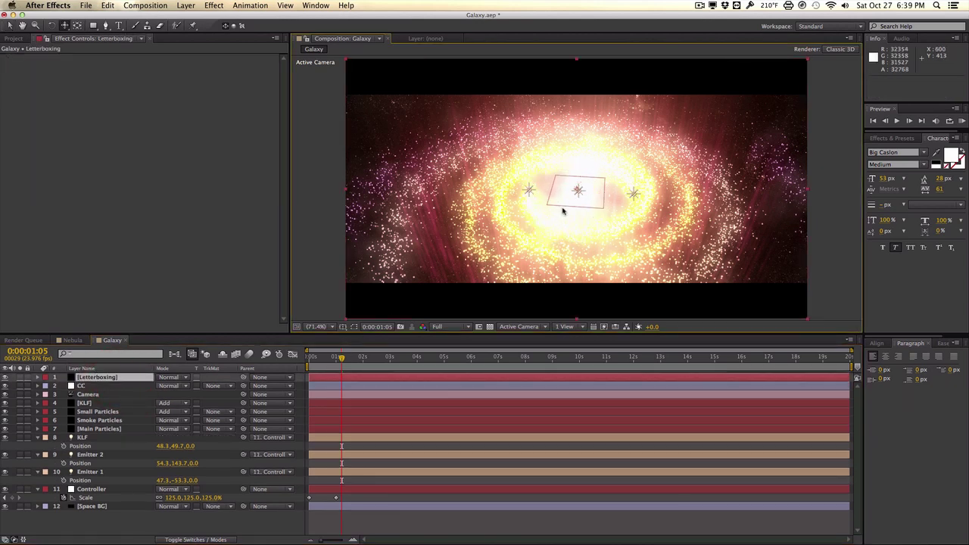
pyautogui.moveTo(562, 211)
pyautogui.mouseDown()
pyautogui.moveTo(569, 200)
pyautogui.moveTo(566, 219)
pyautogui.moveTo(566, 199)
pyautogui.mouseUp()
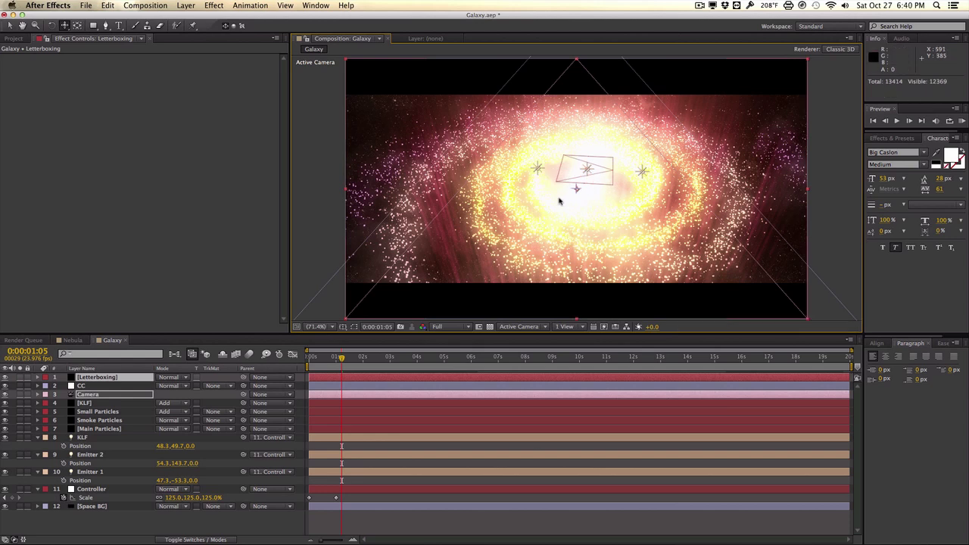
# Step: Select the Main Particles layer to open its Particular settings
pyautogui.press('F2')
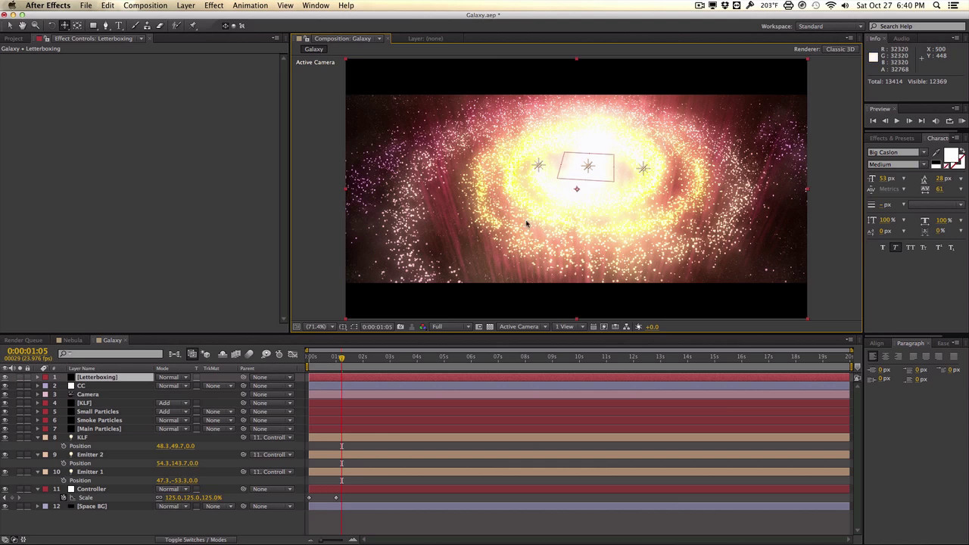
pyautogui.press('KP_7')
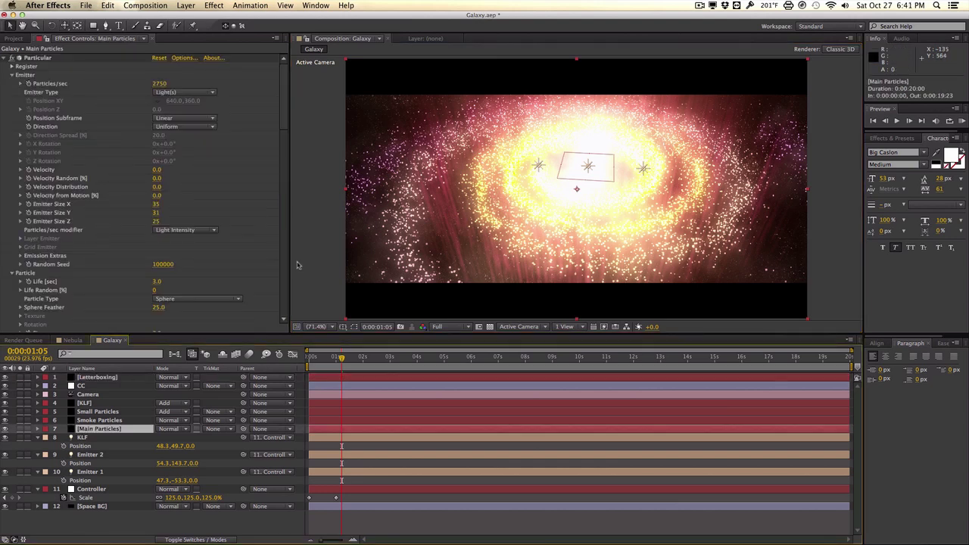